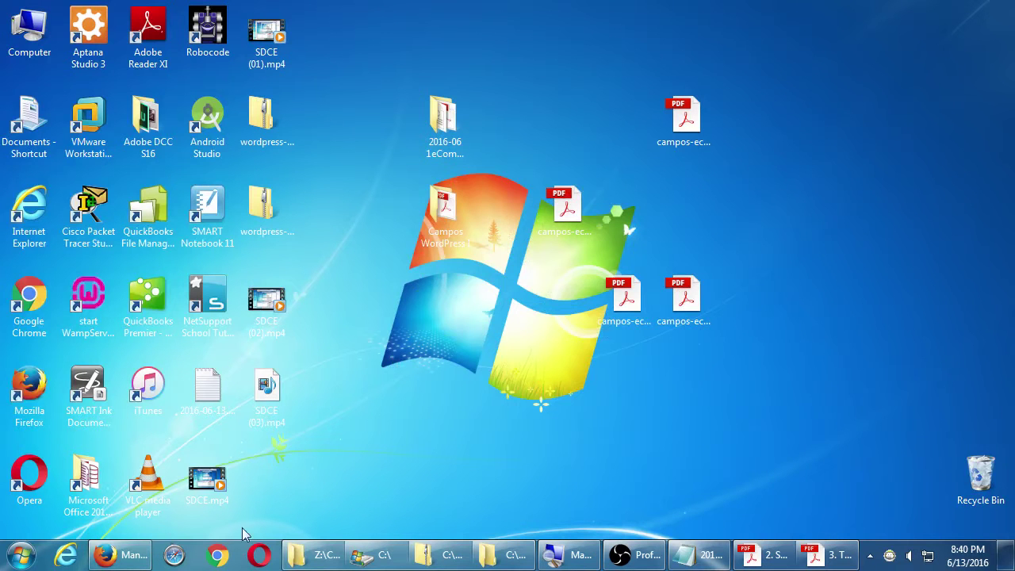
Step: Restore Firefox, visit the Victor's Bakery front page, then return to the admin Dashboard
{"action": "left_click", "coordinate": [151, 554]}
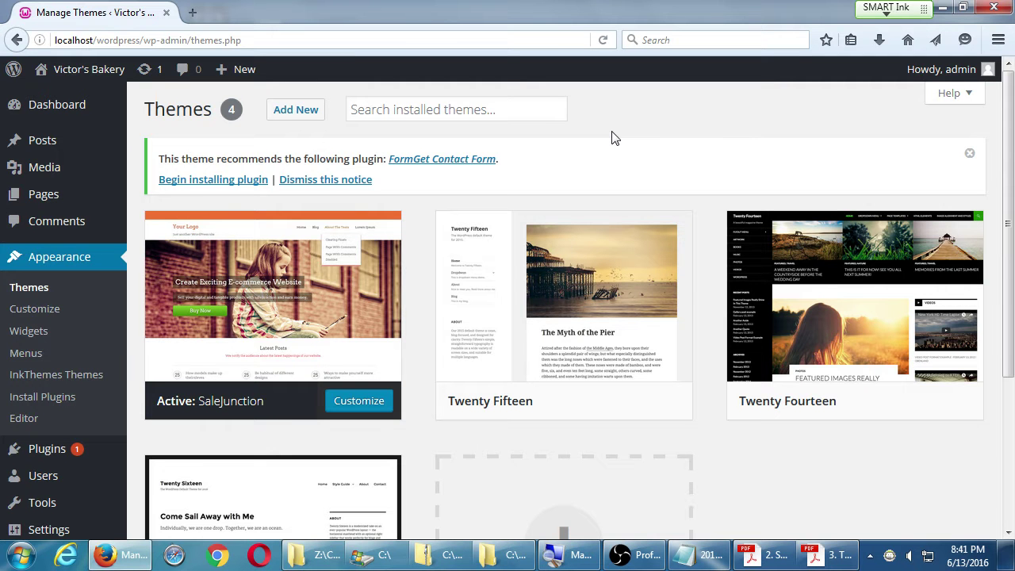
{"action": "left_click", "coordinate": [70, 80]}
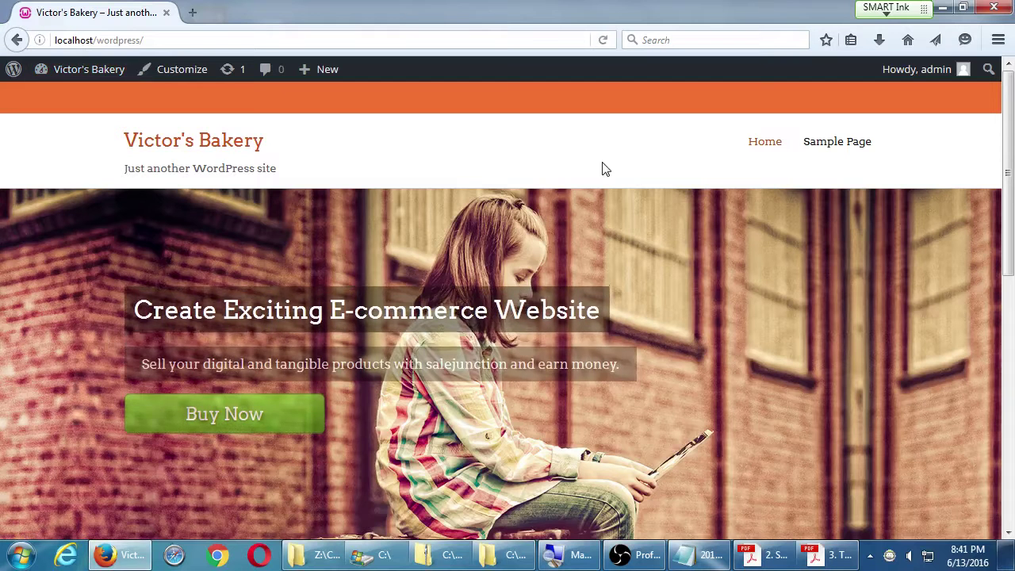
{"action": "left_click", "coordinate": [86, 79]}
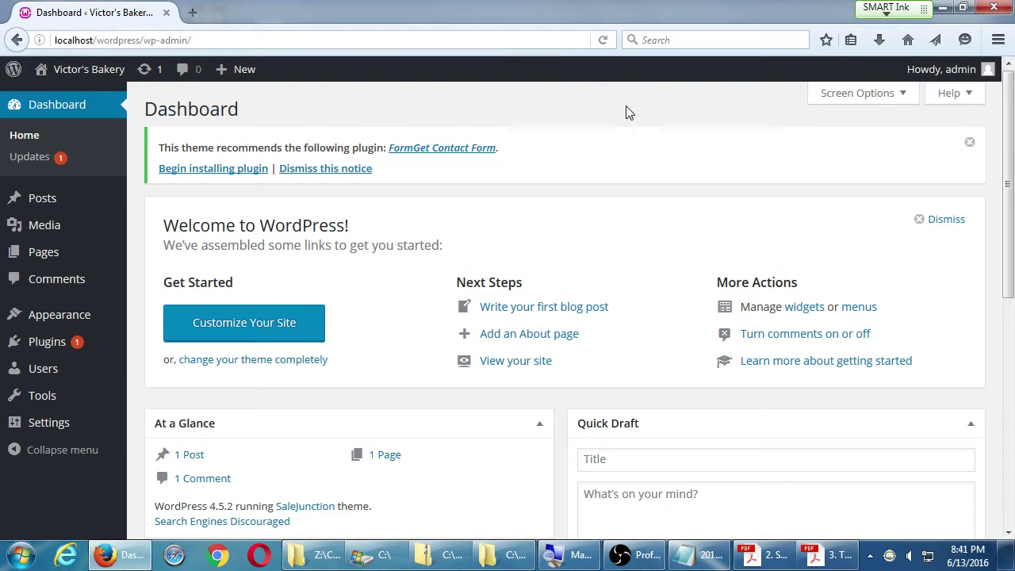
Step: Bring up the '2. Setting Up WordPress' handout in Acrobat, maximized, and read through it
{"action": "scroll", "coordinate": [613, 181], "scroll_direction": "down", "scroll_amount": 6}
{"action": "scroll", "coordinate": [603, 241], "scroll_direction": "up", "scroll_amount": 6}
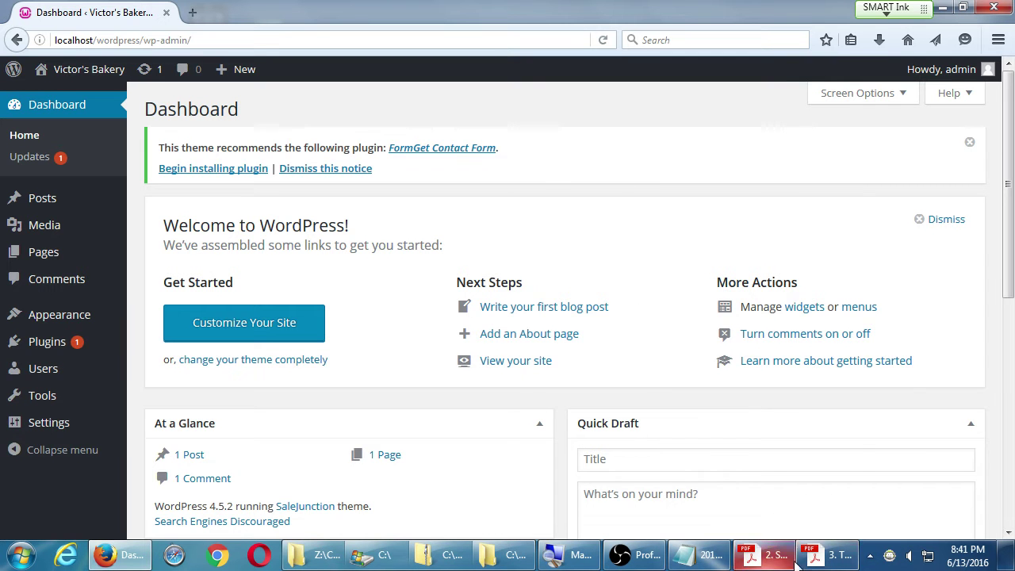
{"action": "left_click", "coordinate": [765, 555]}
{"action": "double_click", "coordinate": [512, 44]}
{"action": "scroll", "coordinate": [394, 342], "scroll_direction": "down", "scroll_amount": 4}
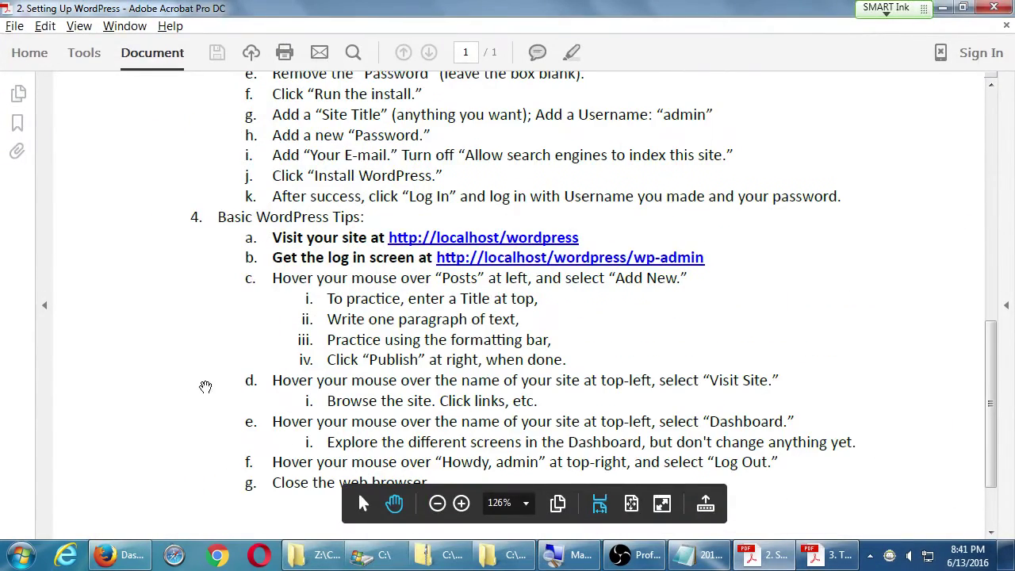
Step: Close that handout, view '3. The Basics of WordPress', then minimize Acrobat
{"action": "left_click", "coordinate": [994, 7]}
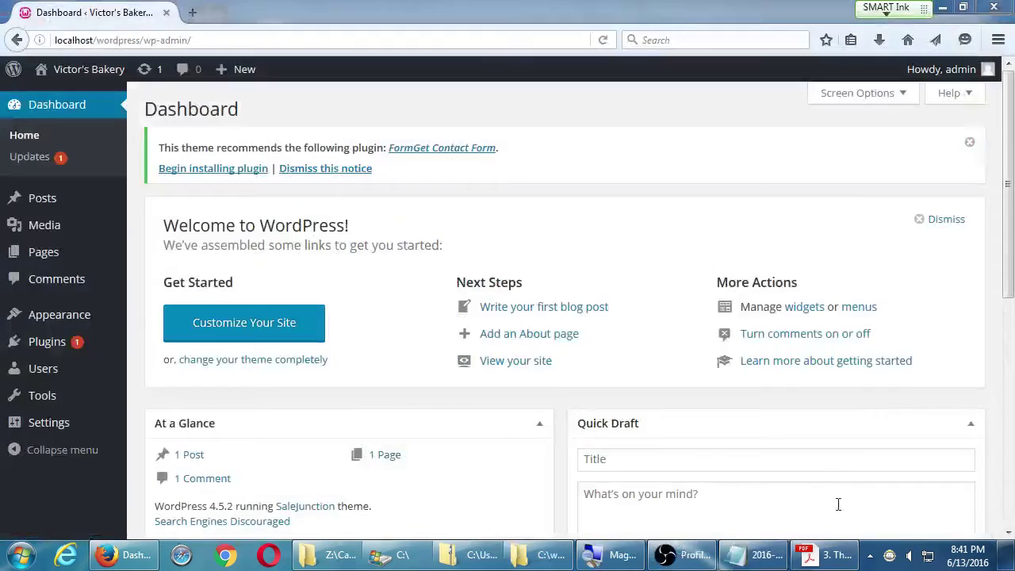
{"action": "left_click", "coordinate": [826, 555]}
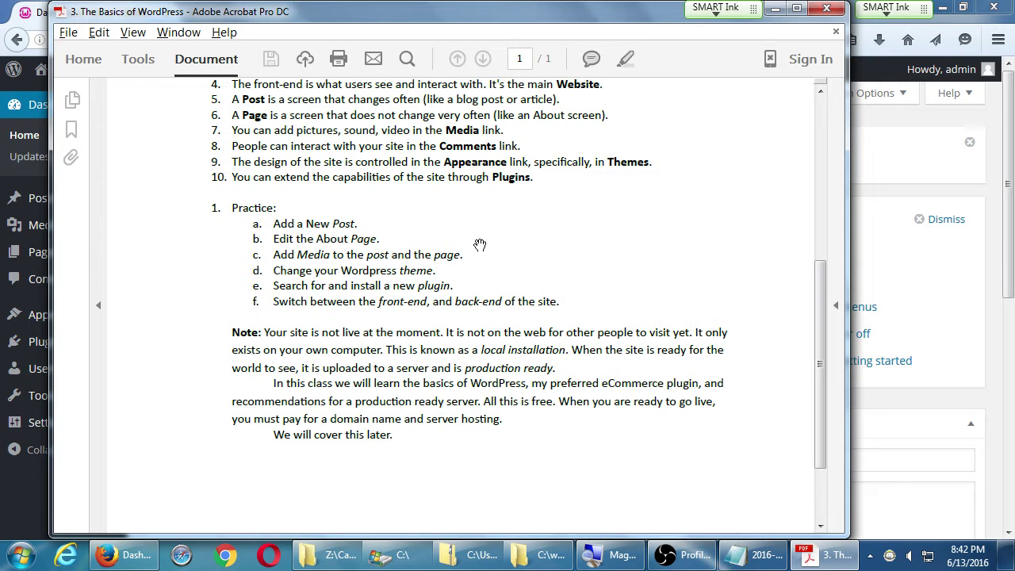
{"action": "left_click", "coordinate": [775, 9]}
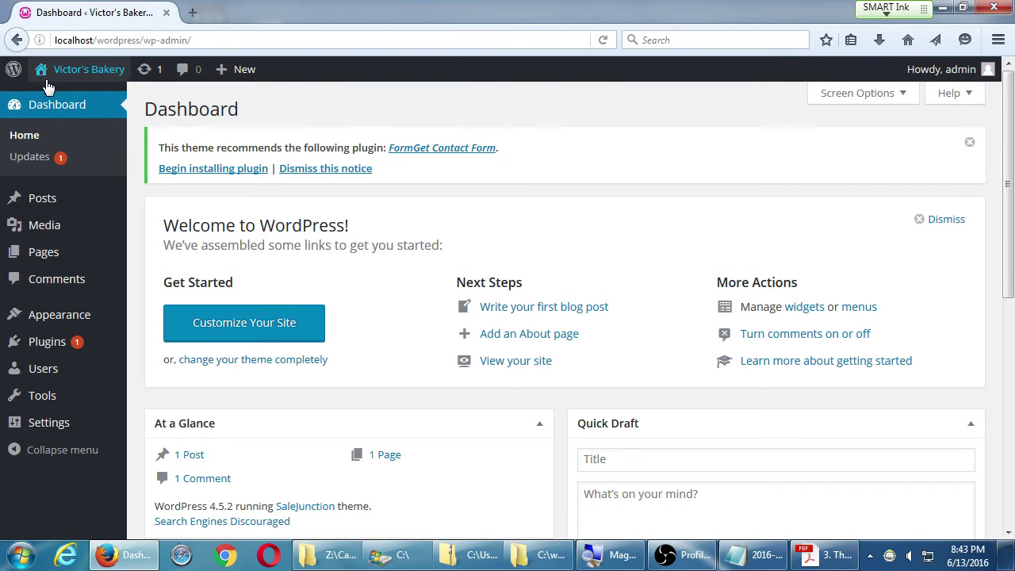
Step: Visit the Victor's Bakery front page, return to the Dashboard, and reveal the Settings submenu
{"action": "mouse_move", "coordinate": [44, 75]}
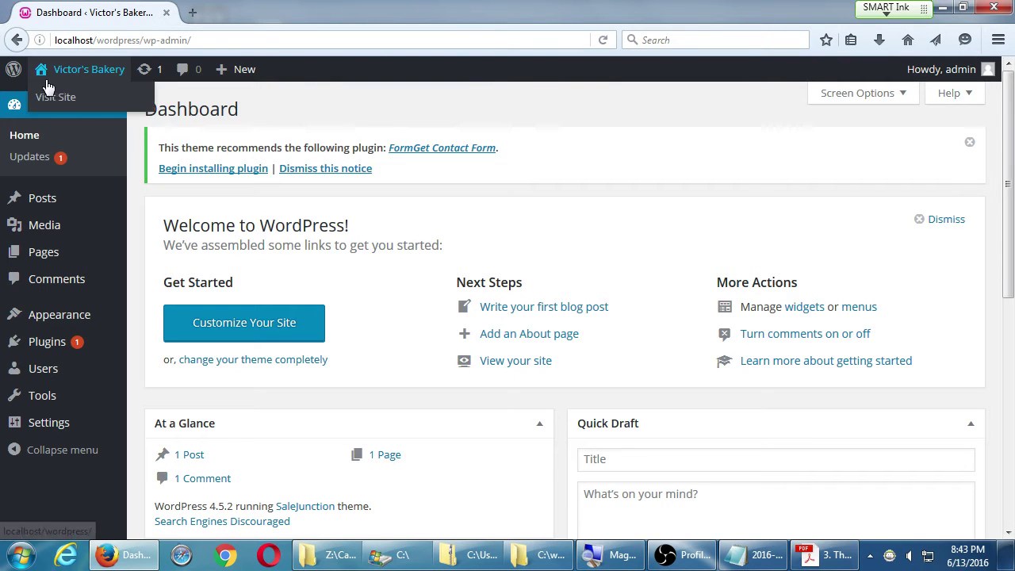
{"action": "left_click", "coordinate": [94, 87]}
{"action": "mouse_move", "coordinate": [84, 77]}
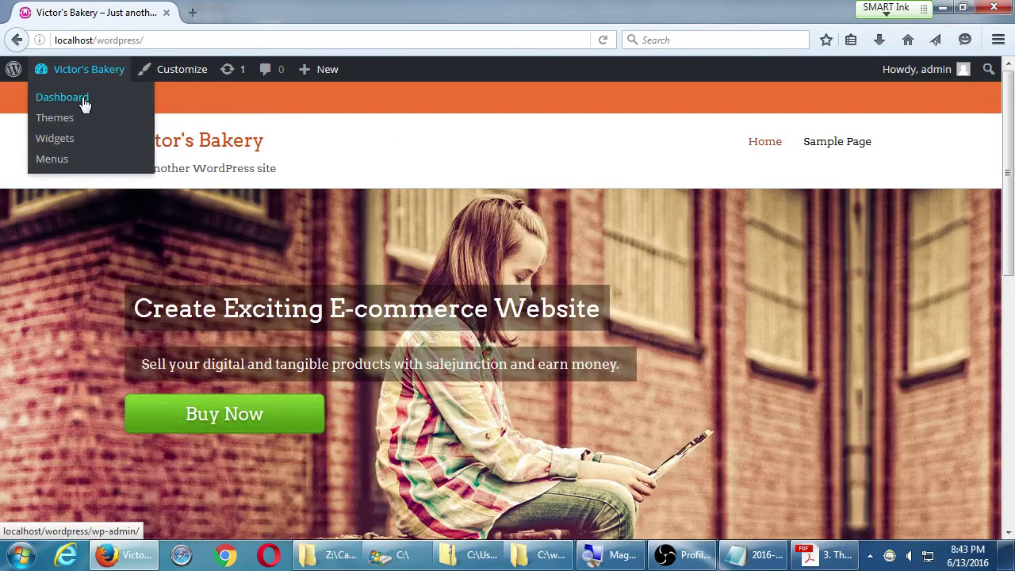
{"action": "left_click", "coordinate": [83, 99]}
{"action": "mouse_move", "coordinate": [52, 426]}
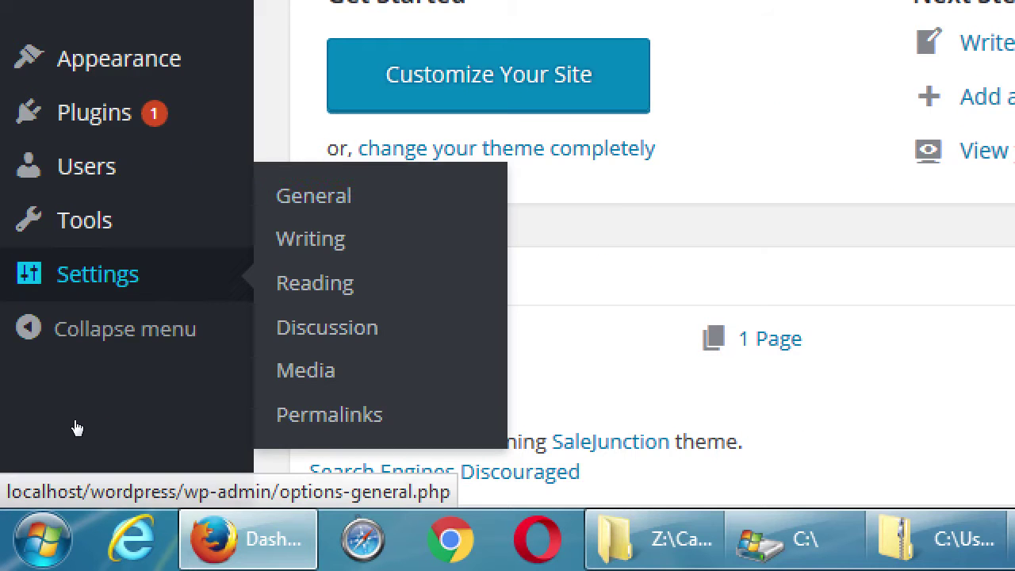
Step: In General Settings, delete the default tagline so the Tagline field is blank
{"action": "left_click", "coordinate": [195, 392]}
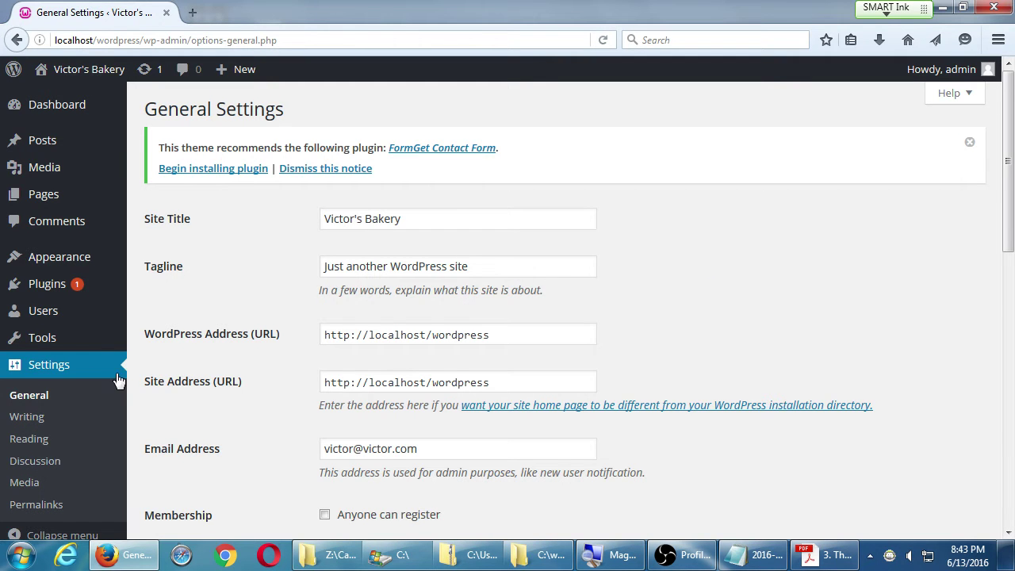
{"action": "left_click_drag", "start_coordinate": [412, 219], "coordinate": [270, 198]}
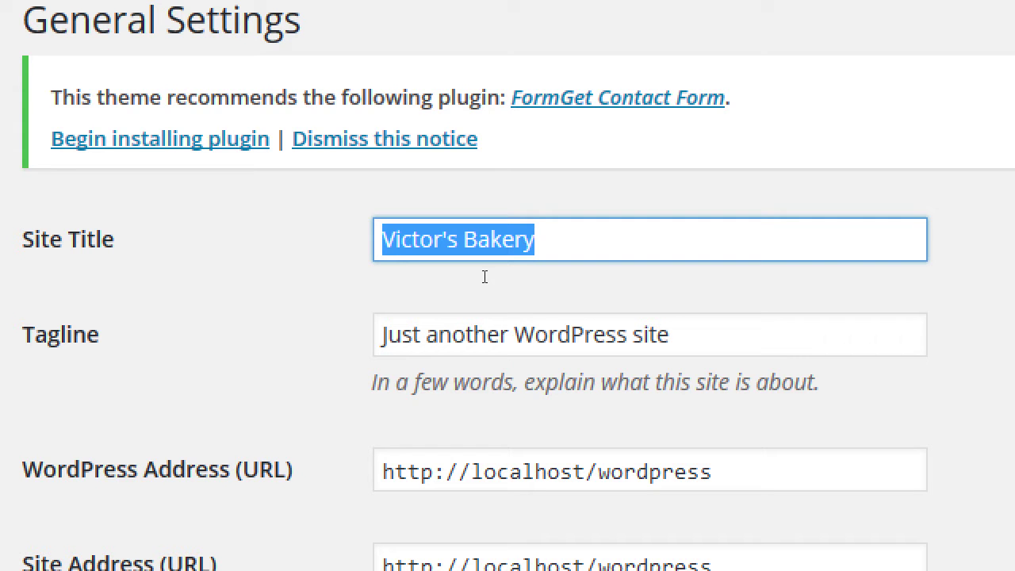
{"action": "key", "text": "Tab"}
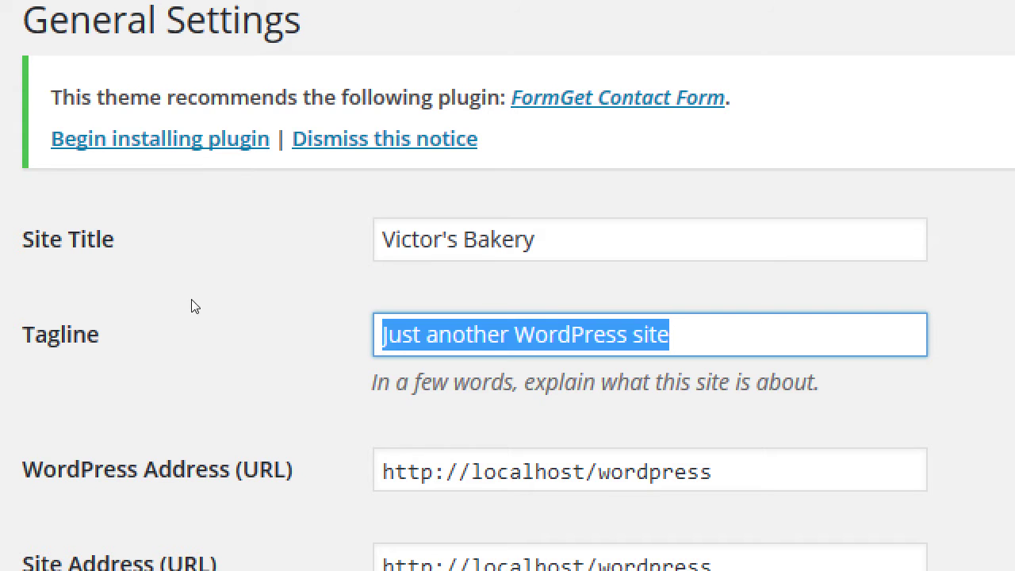
{"action": "key", "text": "BackSpace"}
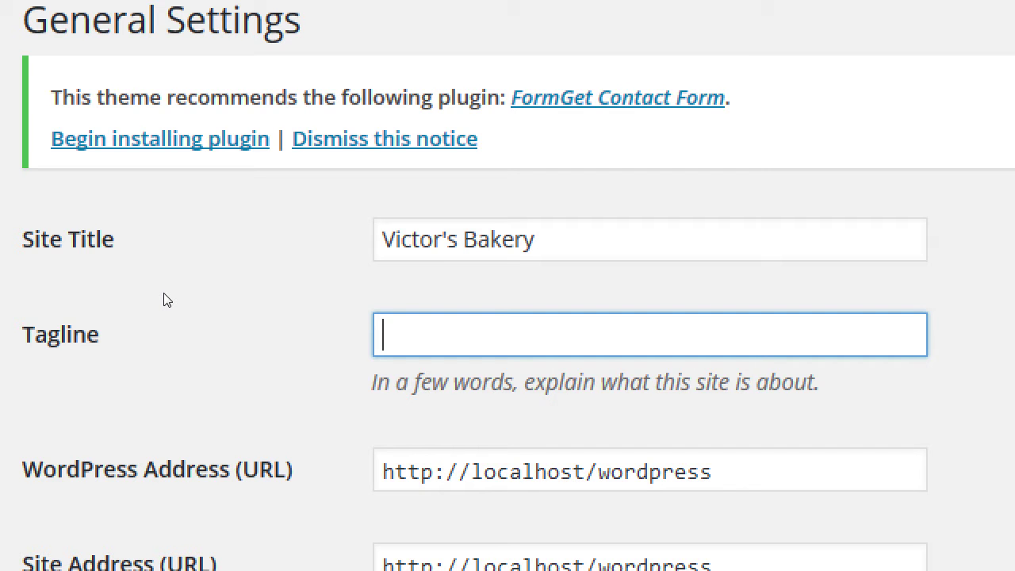
{"action": "key", "text": "alt+Tab"}
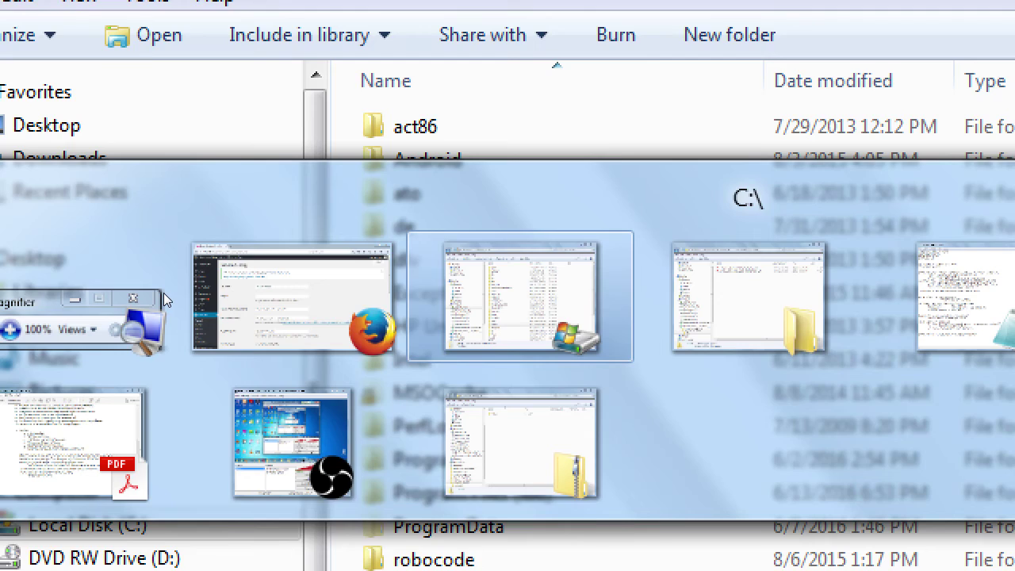
Step: Add a 'Search Engine Optimization (SEO)' note with the line 'How to get views, traffic, sales, noticed'
{"action": "key", "text": "Tab"}
{"action": "key", "text": "Tab"}
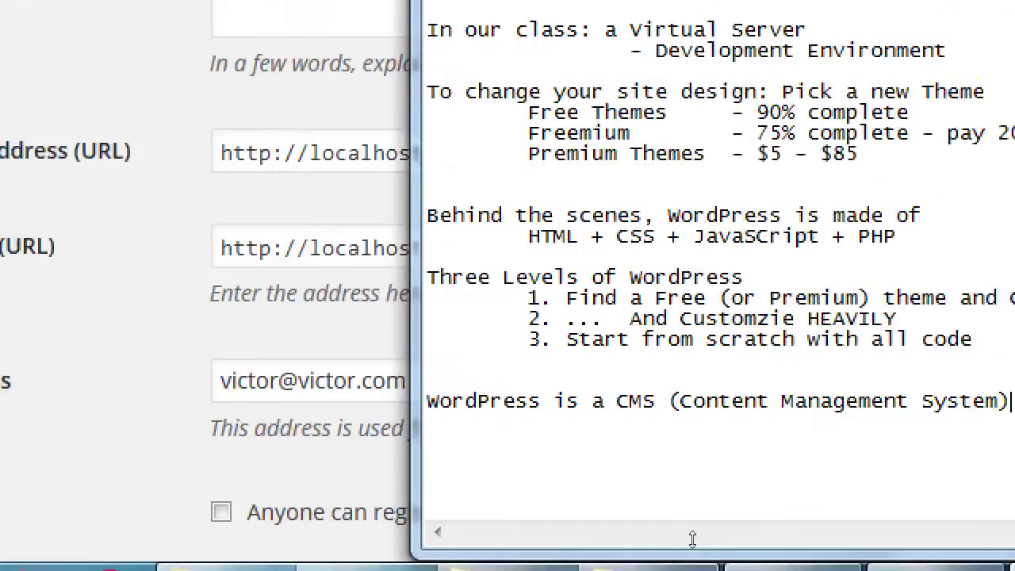
{"action": "key", "text": "Return"}
{"action": "key", "text": "Return"}
{"action": "type", "text": "Search Engine "}
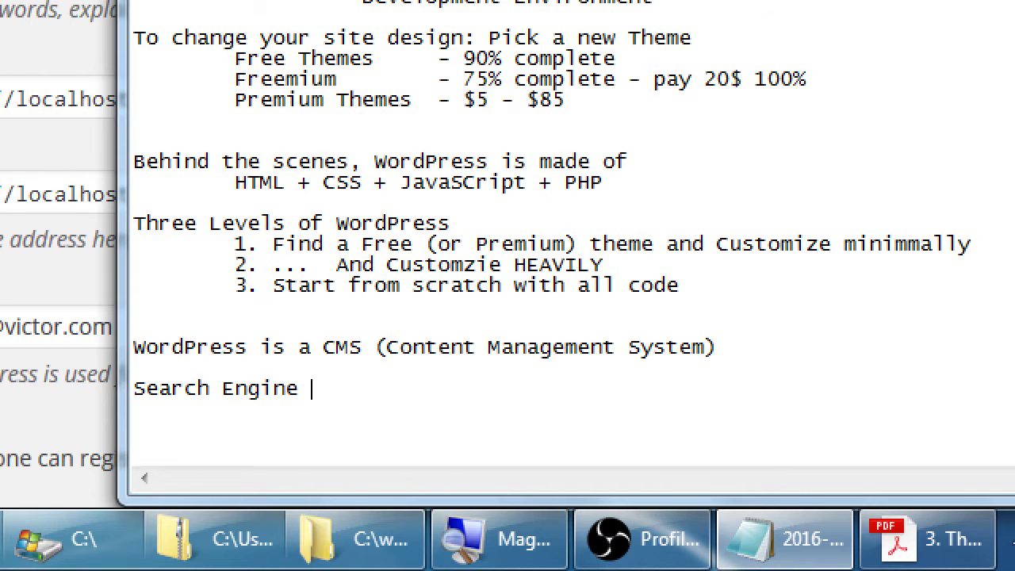
{"action": "type", "text": "Optimization (SEO)"}
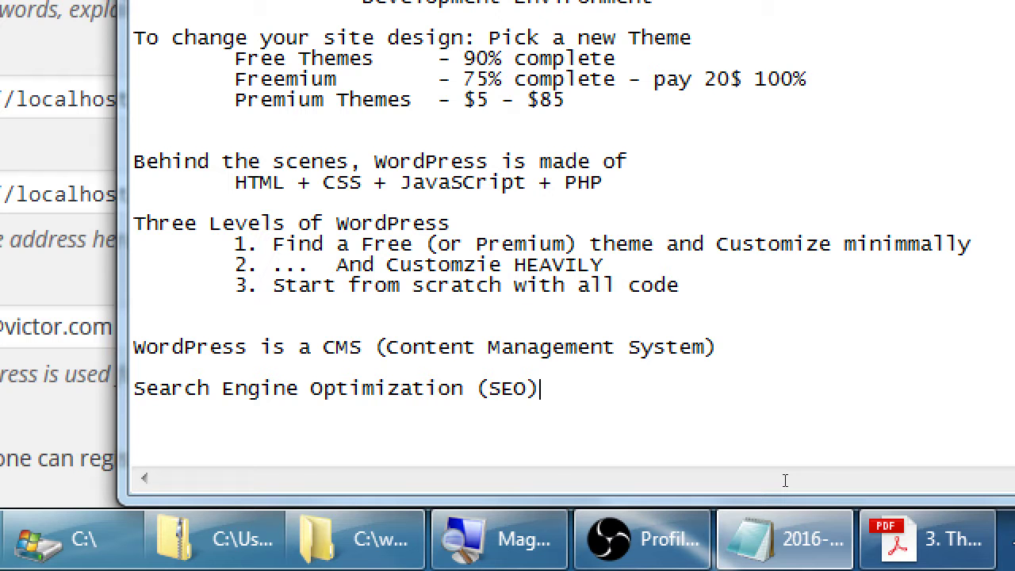
{"action": "type", "text": "How o"}
{"action": "key", "text": "BackSpace"}
{"action": "type", "text": "to get V"}
{"action": "key", "text": "BackSpace"}
{"action": "type", "text": "views, t"}
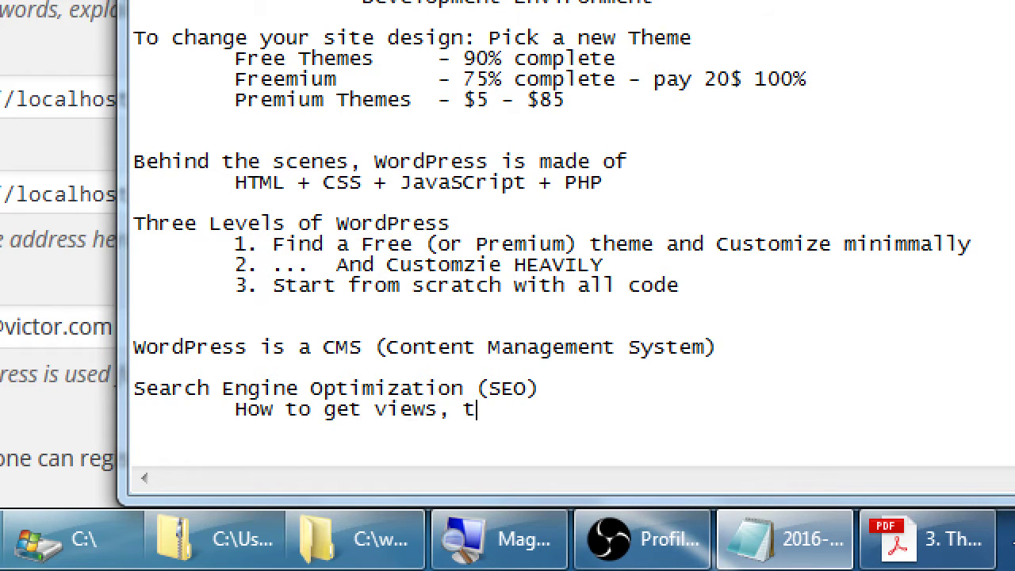
{"action": "type", "text": "raffic, sales, notice"}
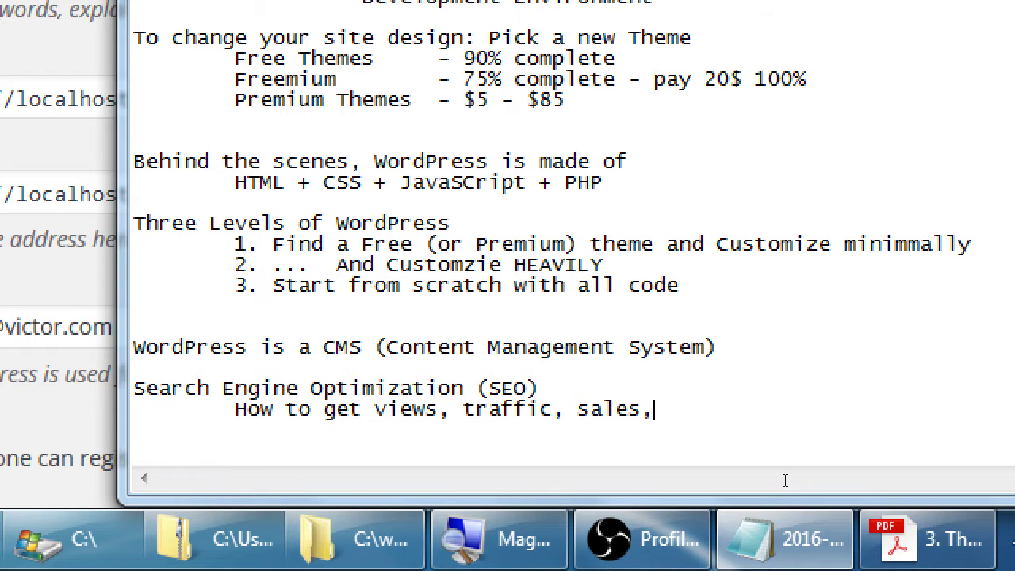
{"action": "type", "text": "d"}
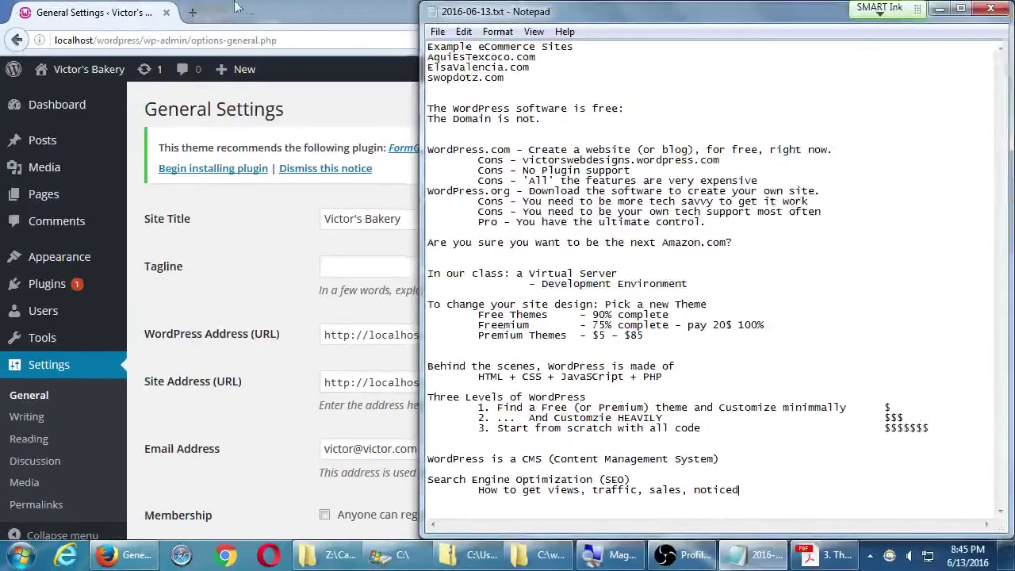
Step: Open sdce.edu in a new Firefox tab
{"action": "left_click", "coordinate": [248, 6]}
{"action": "left_click", "coordinate": [192, 12]}
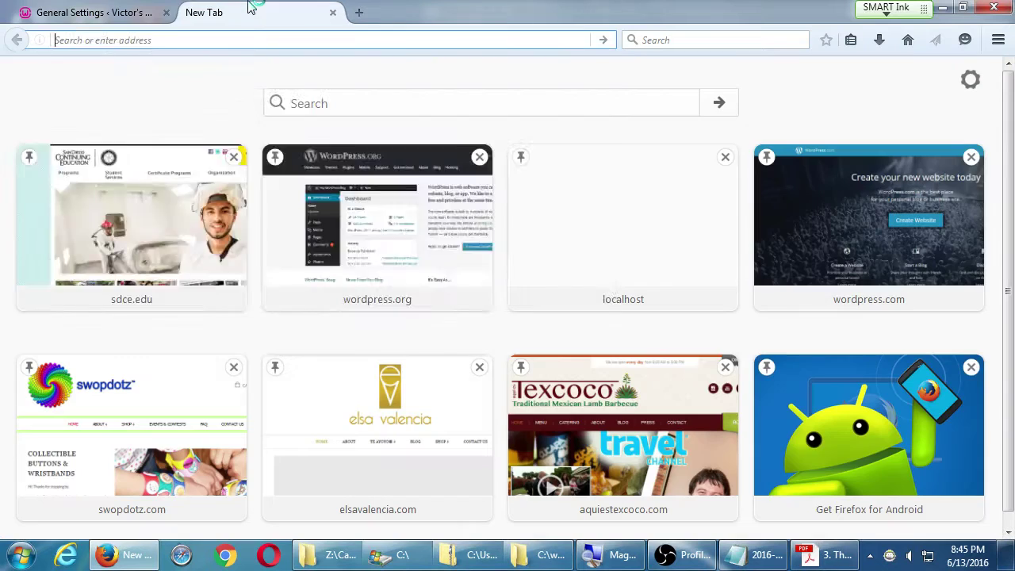
{"action": "type", "text": "sdce.edu/"}
{"action": "key", "text": "Return"}
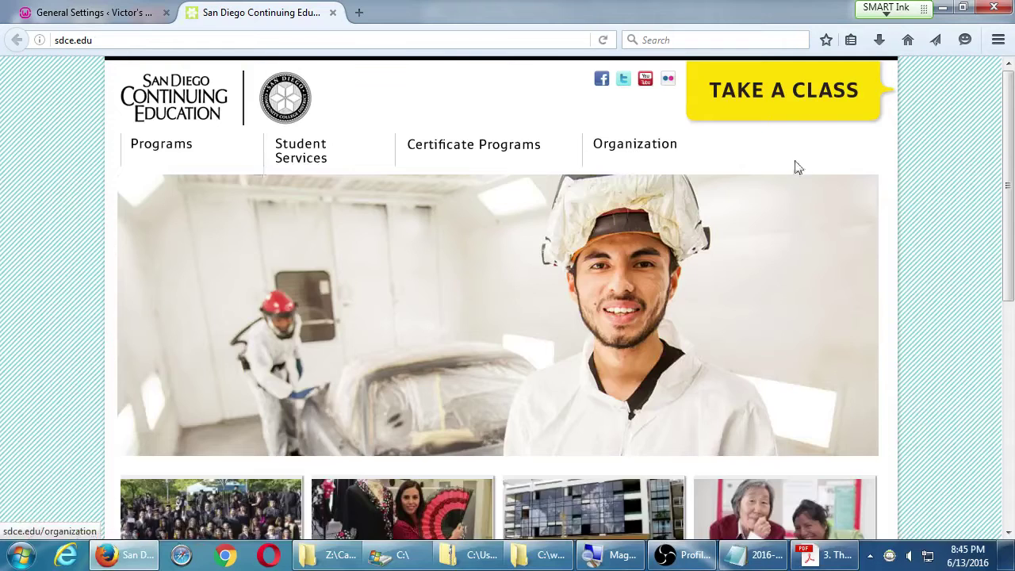
Step: Search the Class Schedule for 'seo' and select room 209 of the SEO introduction class
{"action": "left_click", "coordinate": [797, 91]}
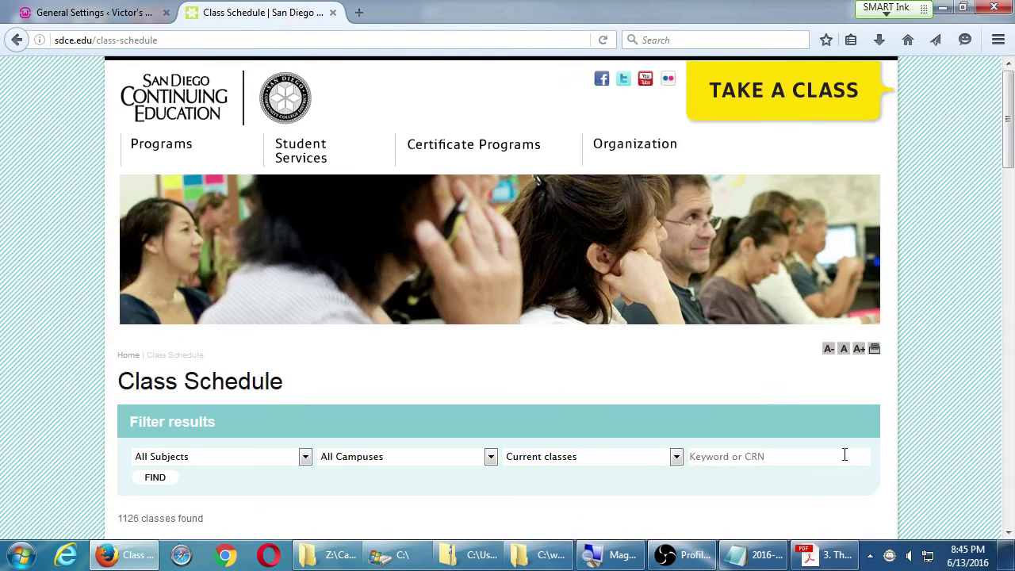
{"action": "left_click", "coordinate": [826, 450]}
{"action": "type", "text": "seo"}
{"action": "key", "text": "Return"}
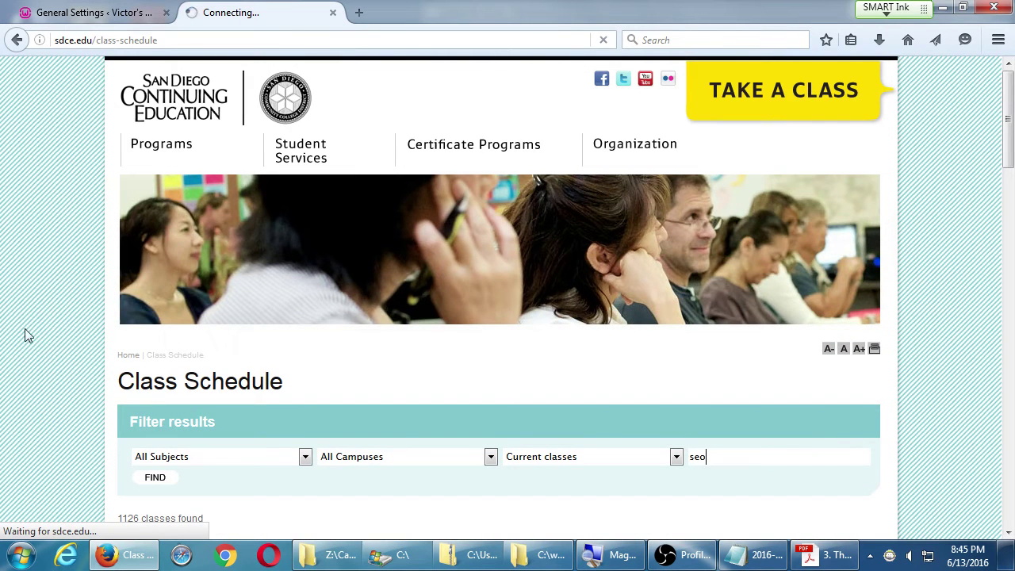
{"action": "scroll", "coordinate": [65, 305], "scroll_direction": "down", "scroll_amount": 3}
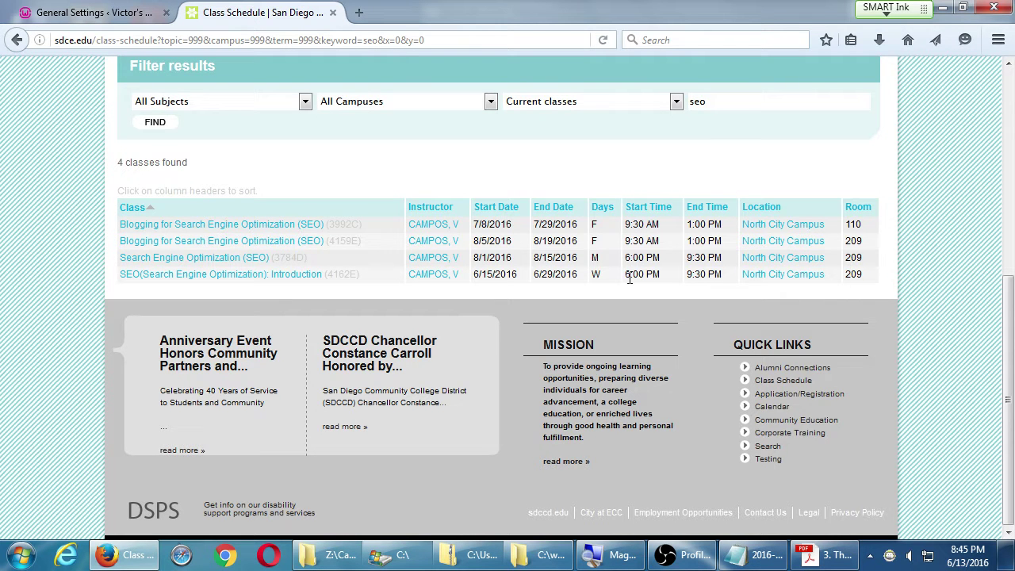
{"action": "double_click", "coordinate": [852, 275]}
Step: Add an indented line 'It's about Keywords' below the 'noticed' line in the notes
{"action": "left_click", "coordinate": [942, 7]}
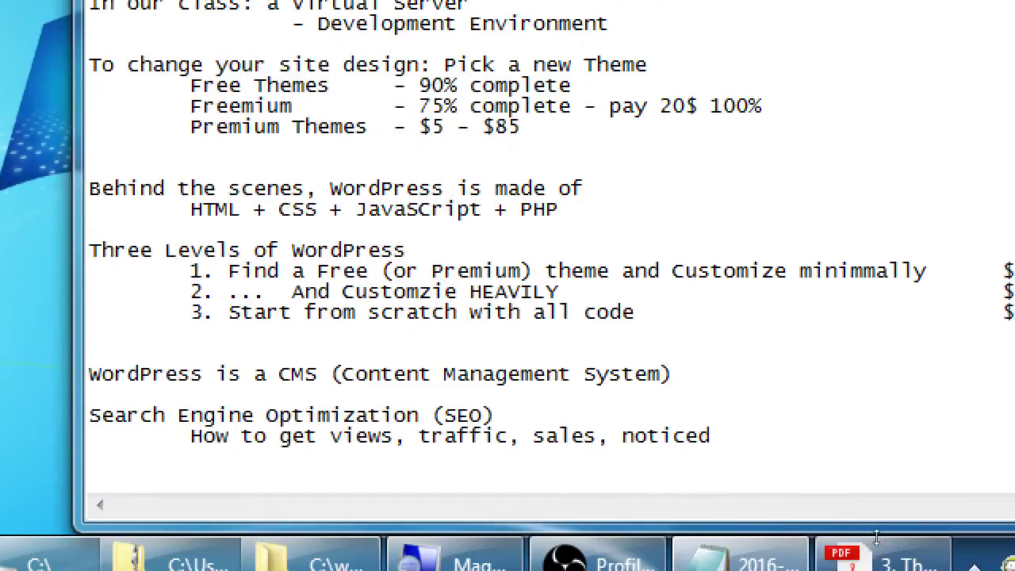
{"action": "left_click", "coordinate": [817, 504]}
{"action": "key", "text": "Return"}
{"action": "key", "text": "Tab"}
{"action": "key", "text": "Tab"}
{"action": "type", "text": "It's about Keywords"}
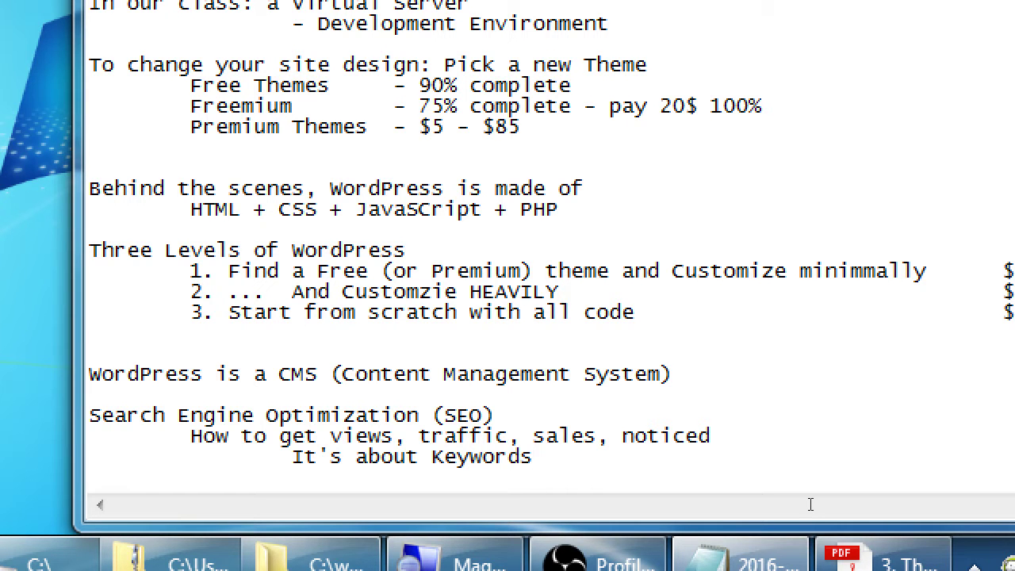
{"action": "key", "text": "alt+Tab"}
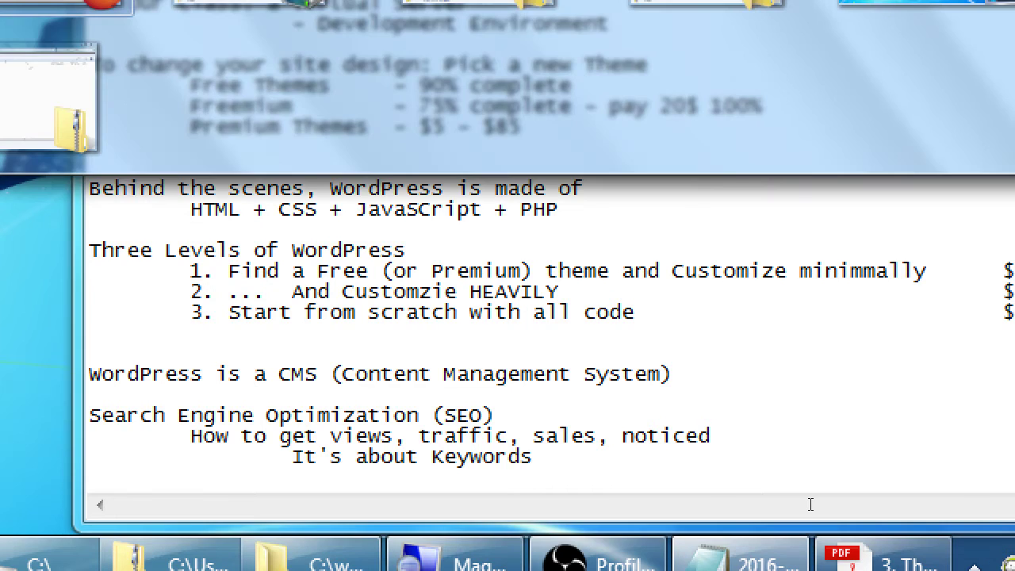
{"action": "key", "text": "alt+Tab"}
{"action": "key", "text": "alt+Tab"}
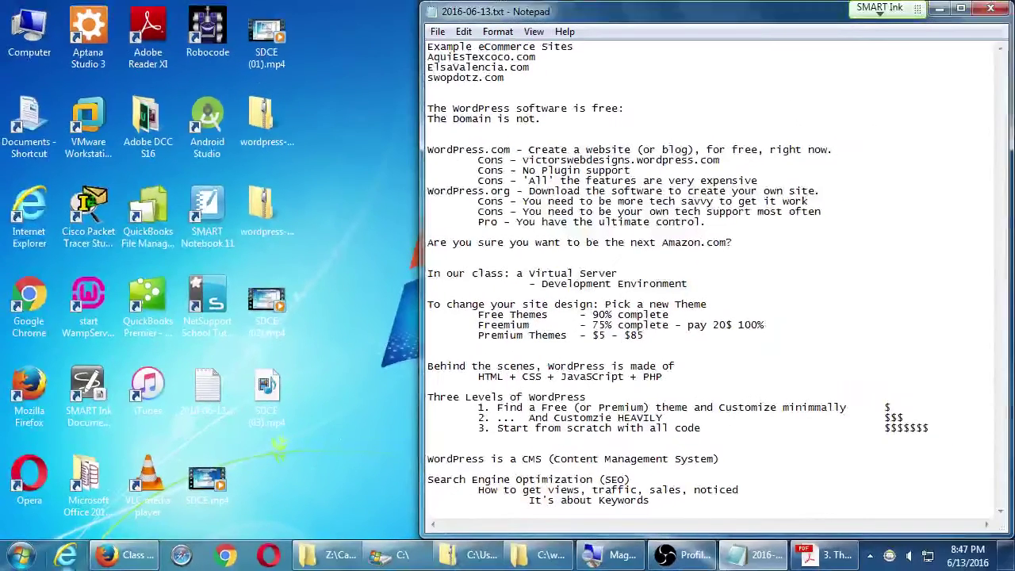
Step: Switch Firefox from the SEO class schedule to the WordPress General Settings tab
{"action": "left_click", "coordinate": [125, 555]}
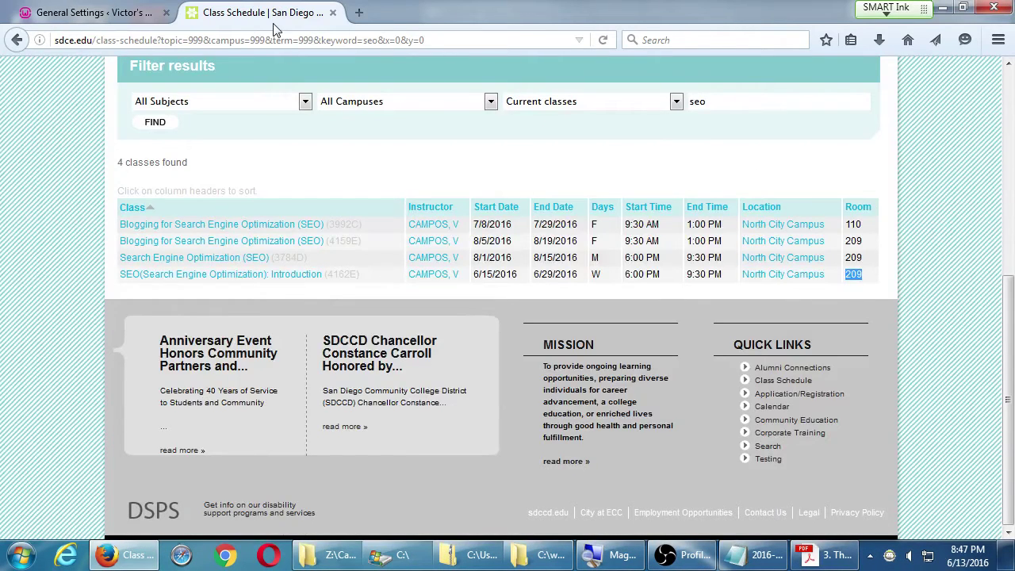
{"action": "key", "text": "ctrl+Tab"}
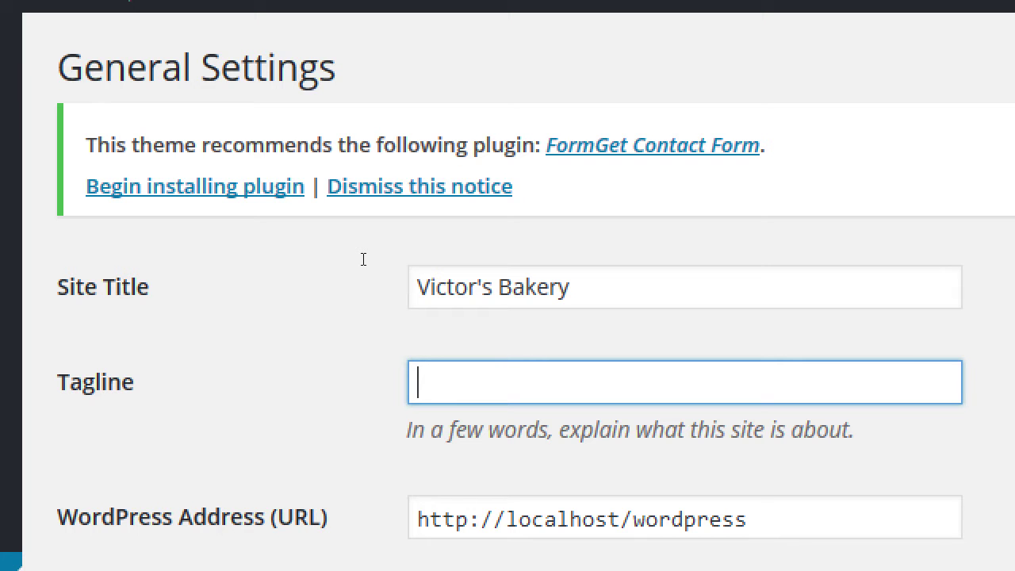
Step: Enter the tagline 'San Diego Based Bakery in the Heart of Eastlake, CA', fixing typos
{"action": "type", "text": "San Diego Based BAkery"}
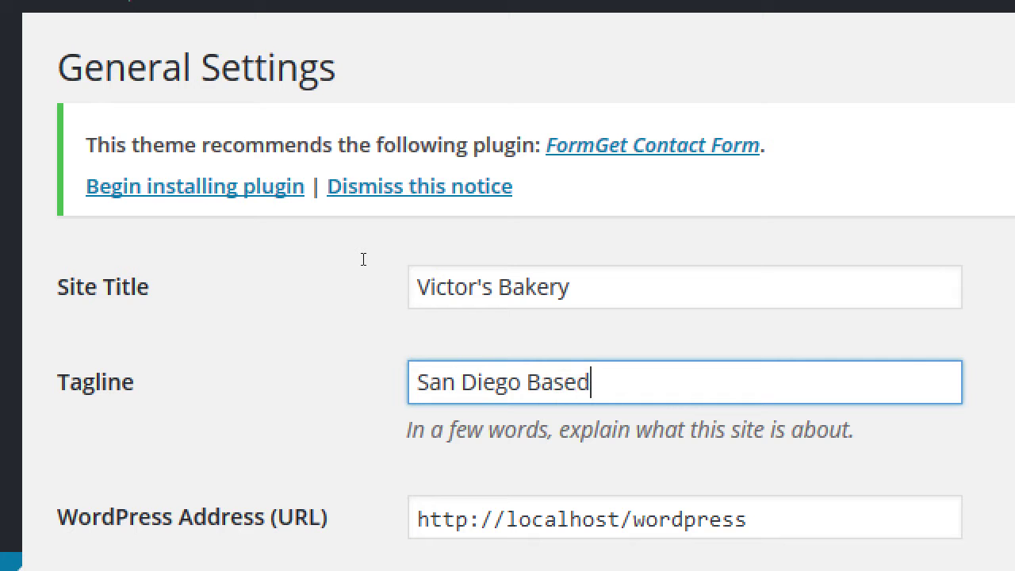
{"action": "key", "text": "BackSpace"}
{"action": "key", "text": "BackSpace"}
{"action": "key", "text": "BackSpace"}
{"action": "key", "text": "BackSpace"}
{"action": "key", "text": "BackSpace"}
{"action": "type", "text": "akery in the Hear"}
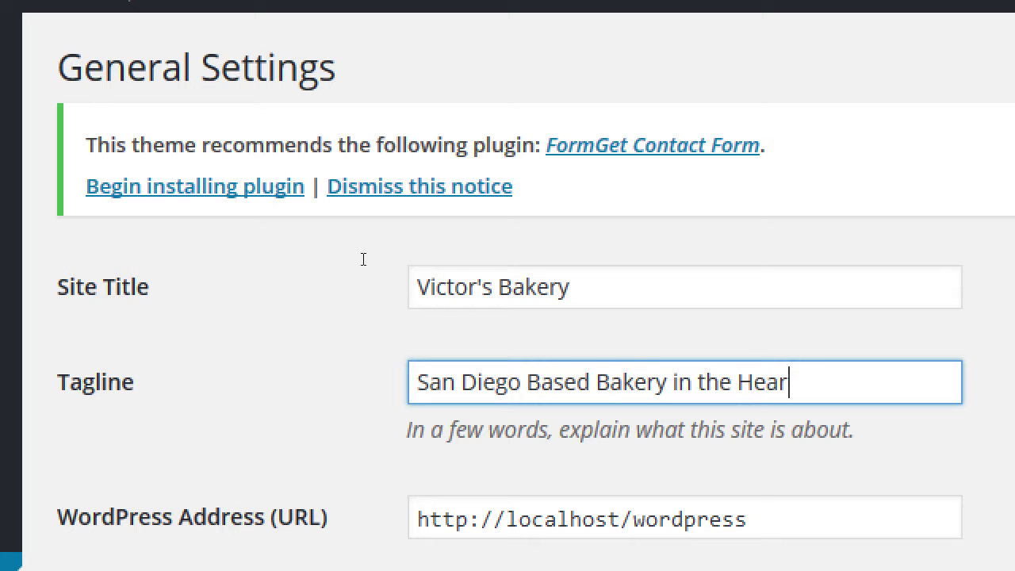
{"action": "type", "text": "t of Eastlake, Ca"}
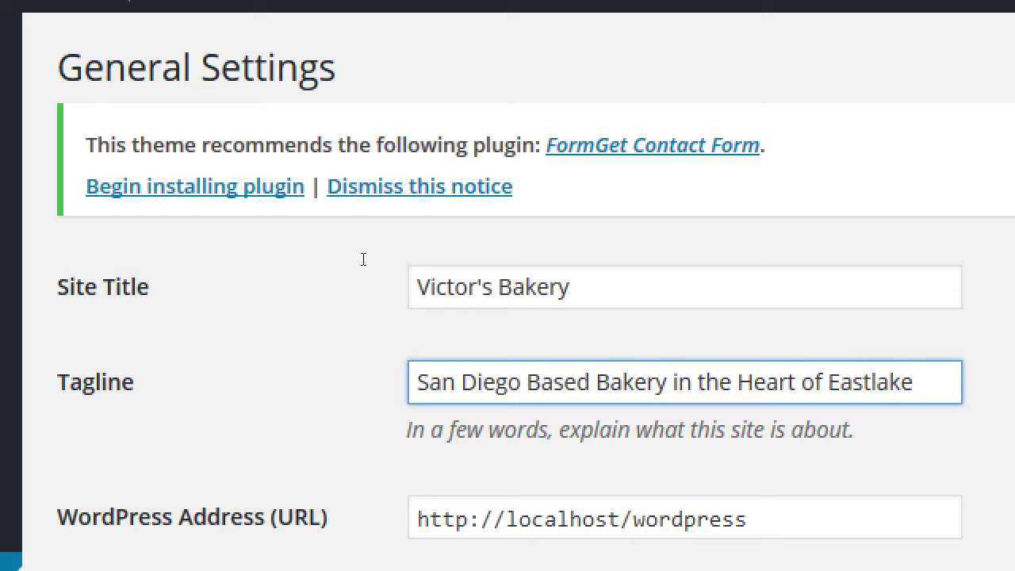
{"action": "key", "text": "shift+Left"}
{"action": "type", "text": "A"}
Step: Append ' - Specializaing in Gluten-Free Cakes' to the Site Title, deleting stray characters
{"action": "key", "text": "shift+Tab"}
{"action": "type", "text": "- Specializaing in CAkes,"}
{"action": "key", "text": "BackSpace"}
{"action": "key", "text": "BackSpace"}
{"action": "key", "text": "BackSpace"}
{"action": "key", "text": "BackSpace"}
{"action": "key", "text": "BackSpace"}
{"action": "key", "text": "BackSpace"}
{"action": "key", "text": "BackSpace"}
{"action": "type", "text": "Gluten-Free Cakes, kajkdf"}
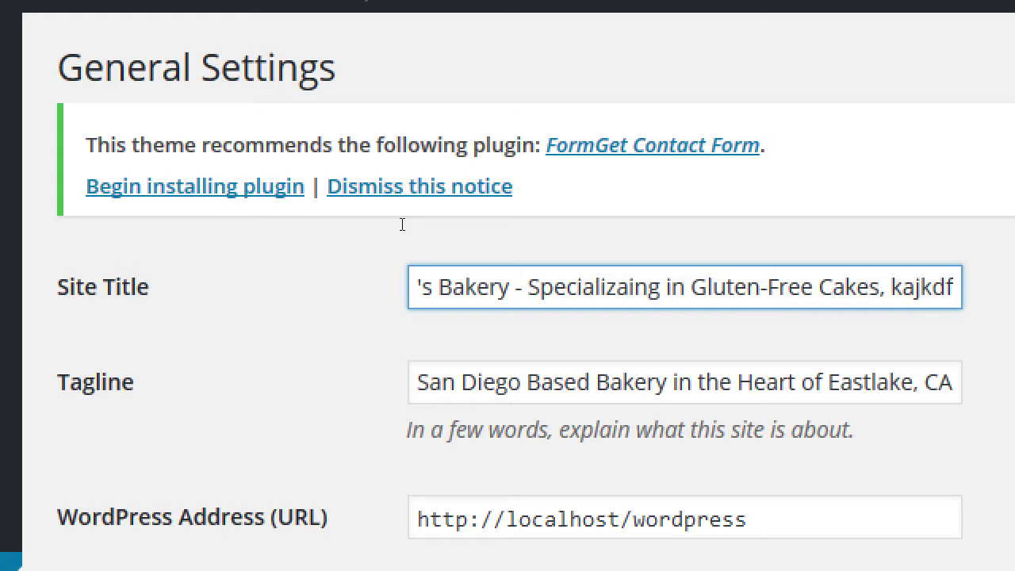
{"action": "key", "text": "BackSpace"}
{"action": "key", "text": "BackSpace"}
{"action": "key", "text": "BackSpace"}
{"action": "key", "text": "BackSpace"}
{"action": "key", "text": "BackSpace"}
{"action": "key", "text": "BackSpace"}
{"action": "key", "text": "BackSpace"}
{"action": "key", "text": "BackSpace"}
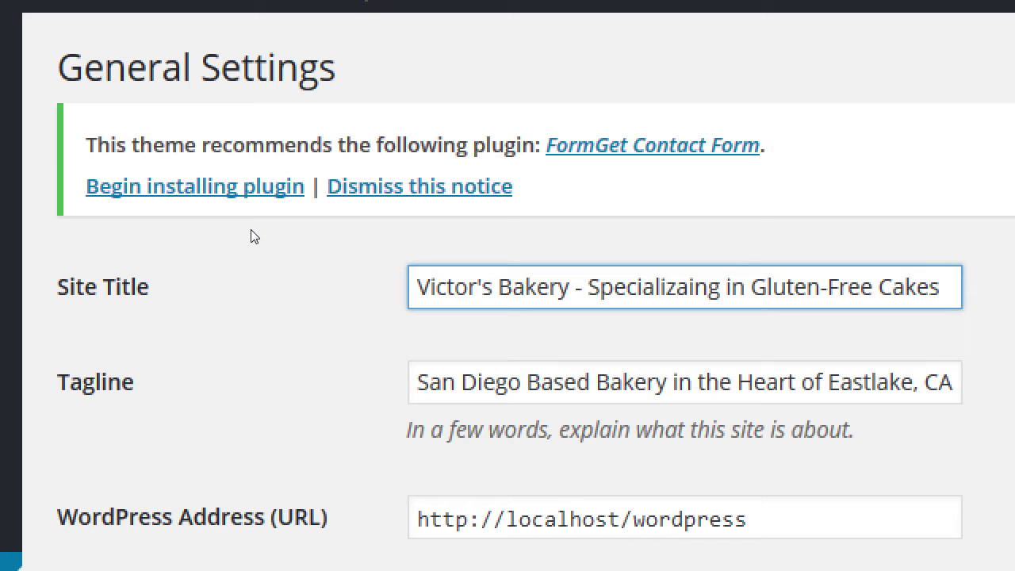
{"action": "key", "text": "Tab"}
{"action": "key", "text": "shift+Tab"}
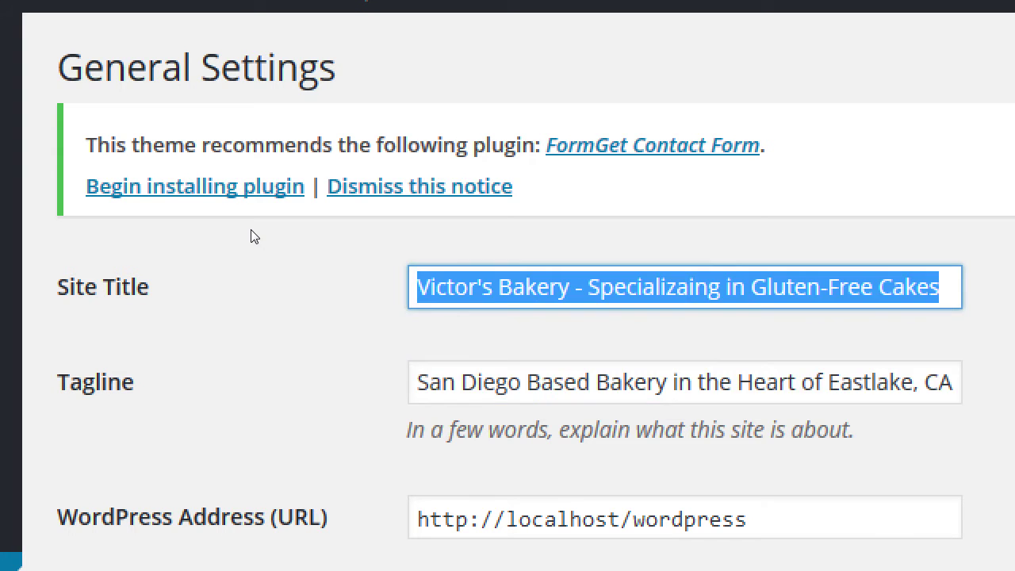
{"action": "key", "text": "Tab"}
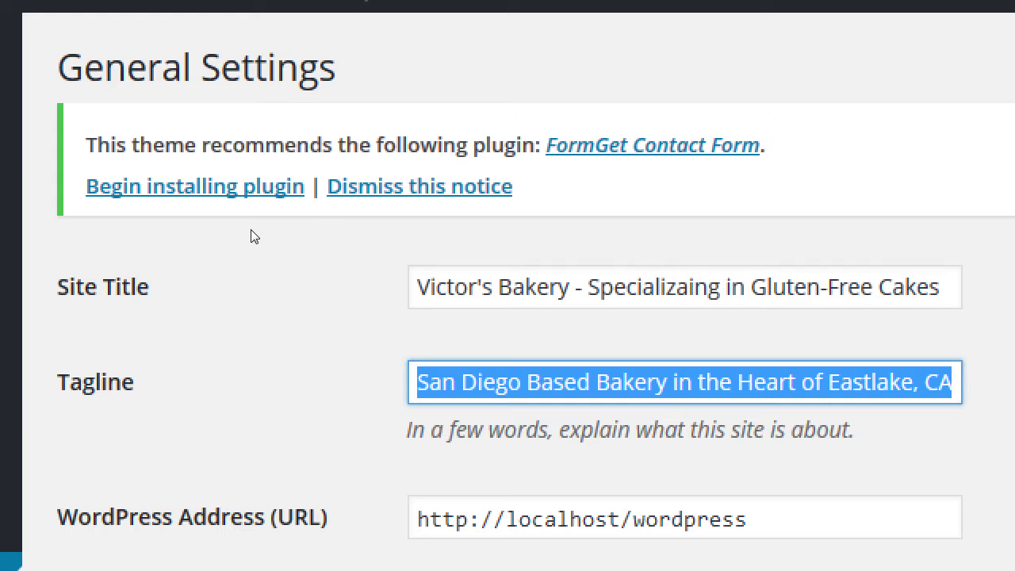
{"action": "key", "text": "shift+Tab"}
{"action": "key", "text": "End"}
{"action": "key", "text": "ctrl+Left"}
{"action": "key", "text": "ctrl+Left"}
{"action": "key", "text": "Tab"}
{"action": "key", "text": "End"}
{"action": "key", "text": "ctrl+Left"}
{"action": "key", "text": "ctrl+Left"}
{"action": "key", "text": "ctrl+Left"}
{"action": "key", "text": "ctrl+Left"}
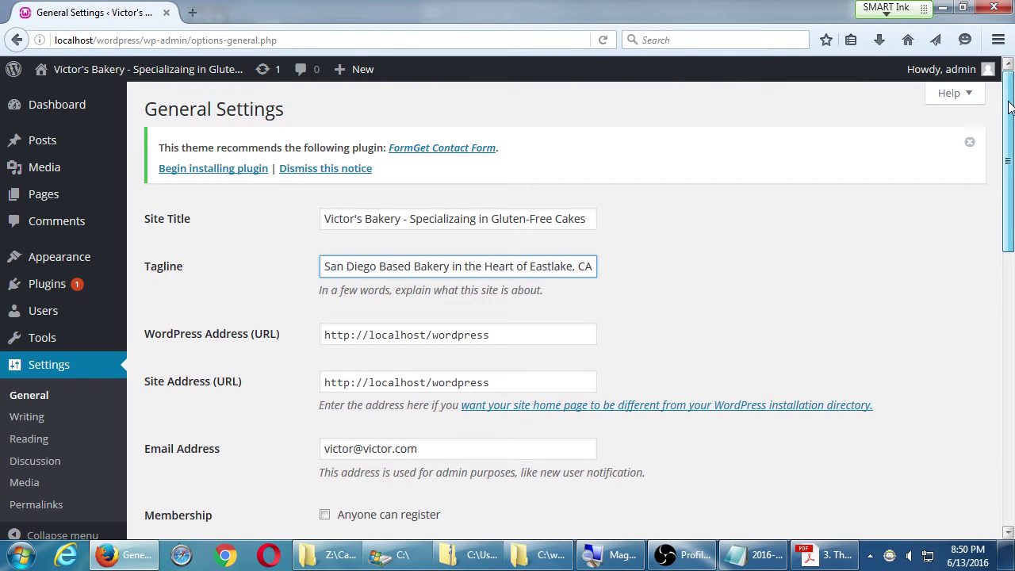
{"action": "left_click_drag", "start_coordinate": [1005, 113], "coordinate": [1006, 173]}
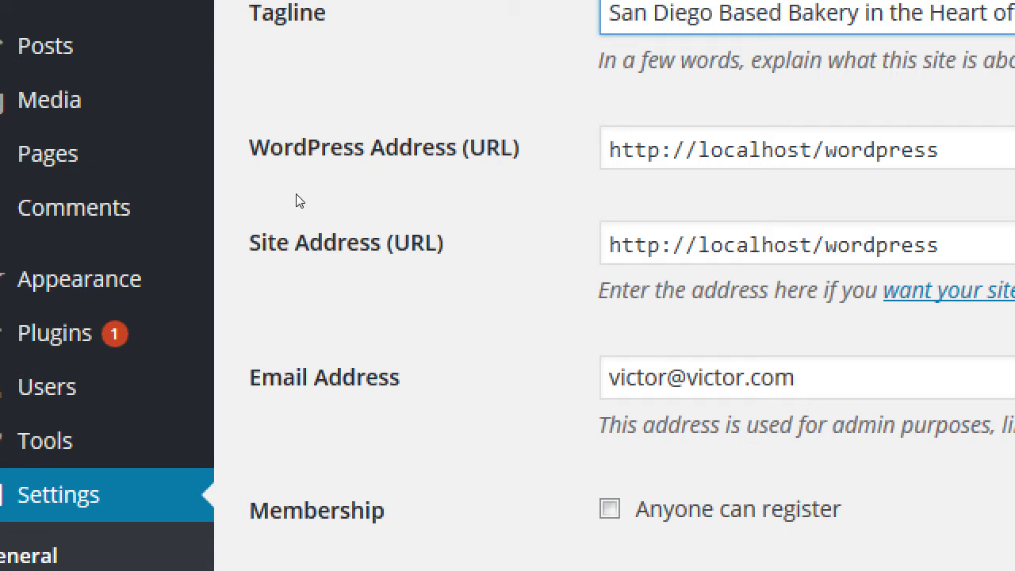
{"action": "left_click", "coordinate": [243, 181]}
{"action": "left_click_drag", "start_coordinate": [243, 181], "coordinate": [272, 186]}
{"action": "left_click_drag", "start_coordinate": [211, 225], "coordinate": [241, 227]}
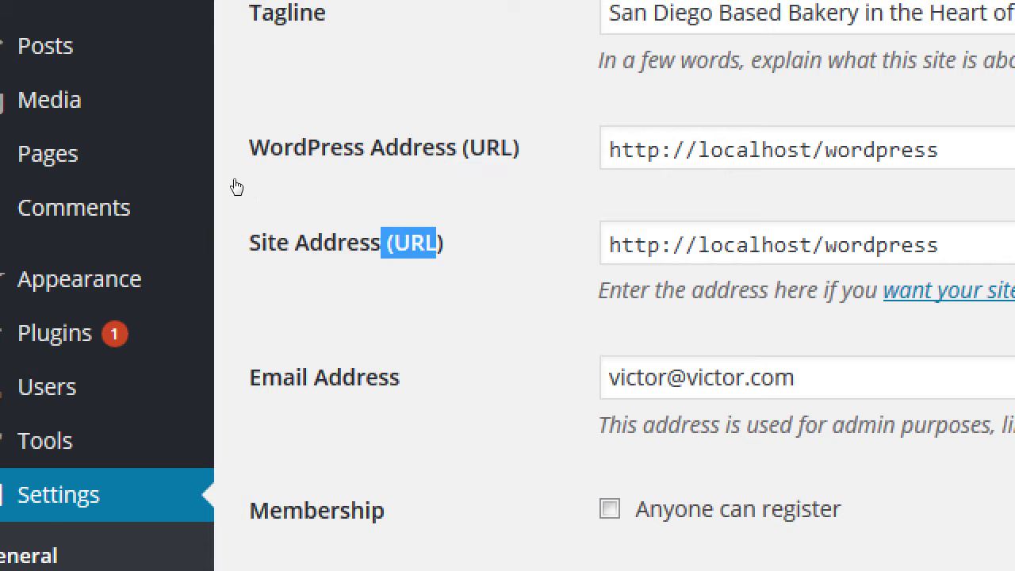
{"action": "left_click_drag", "start_coordinate": [234, 181], "coordinate": [256, 175]}
{"action": "left_click_drag", "start_coordinate": [221, 224], "coordinate": [268, 211]}
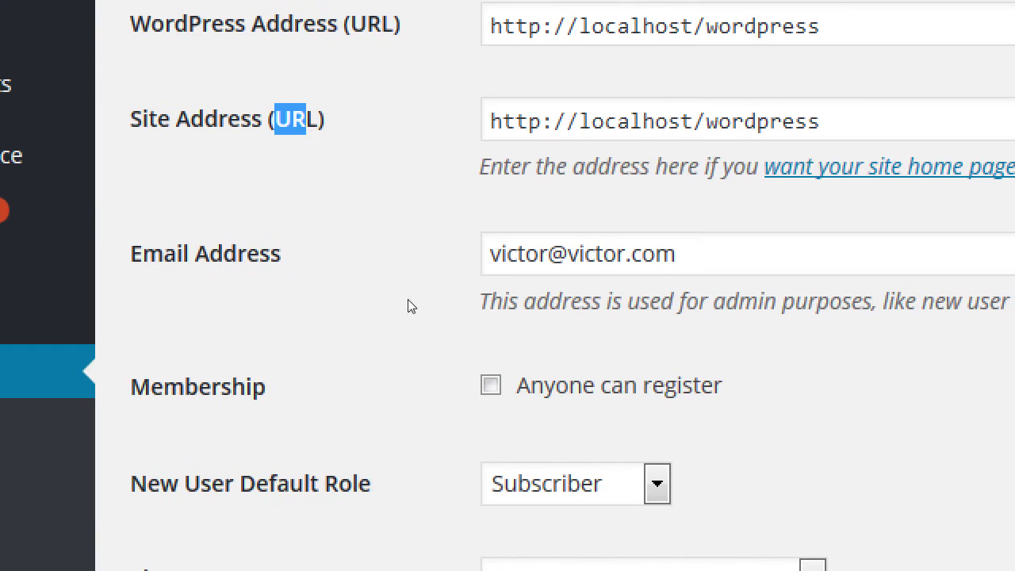
Step: Check 'Anyone can register' under Membership and open the New User Default Role list
{"action": "key", "text": "Tab"}
{"action": "key", "text": "ctrl+a"}
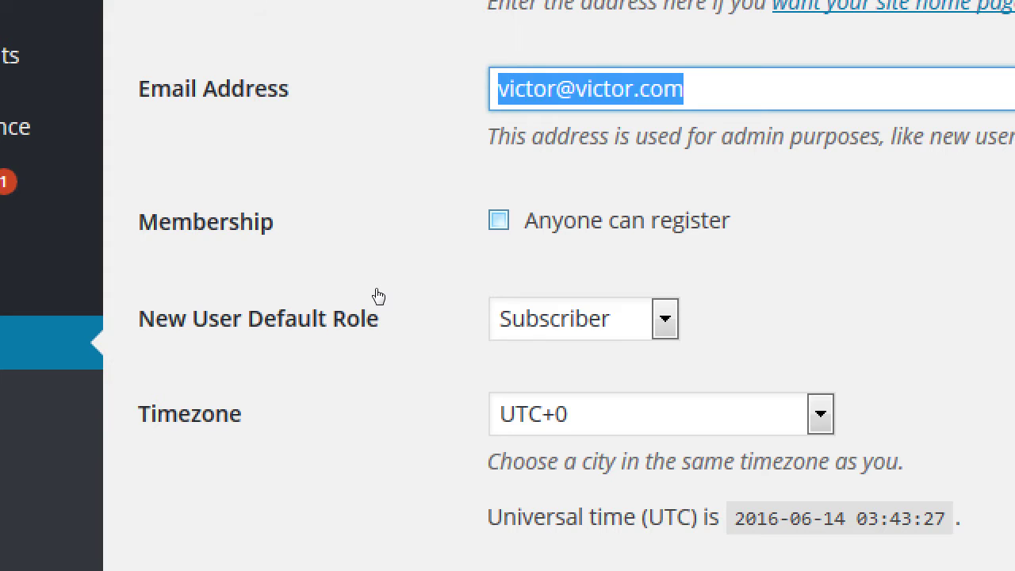
{"action": "key", "text": "Tab"}
{"action": "key", "text": "space"}
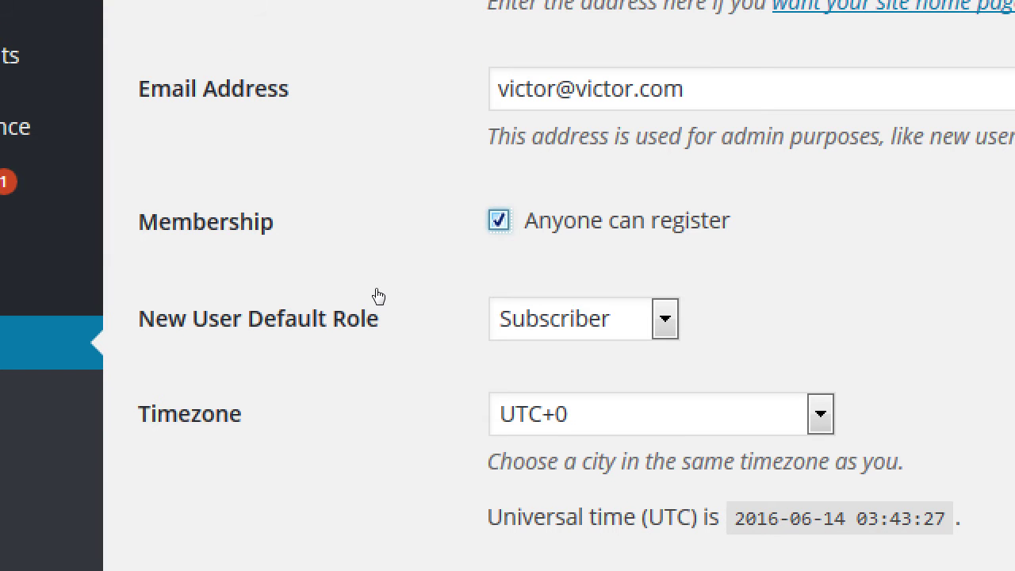
{"action": "key", "text": "Tab"}
{"action": "key", "text": "alt+Down"}
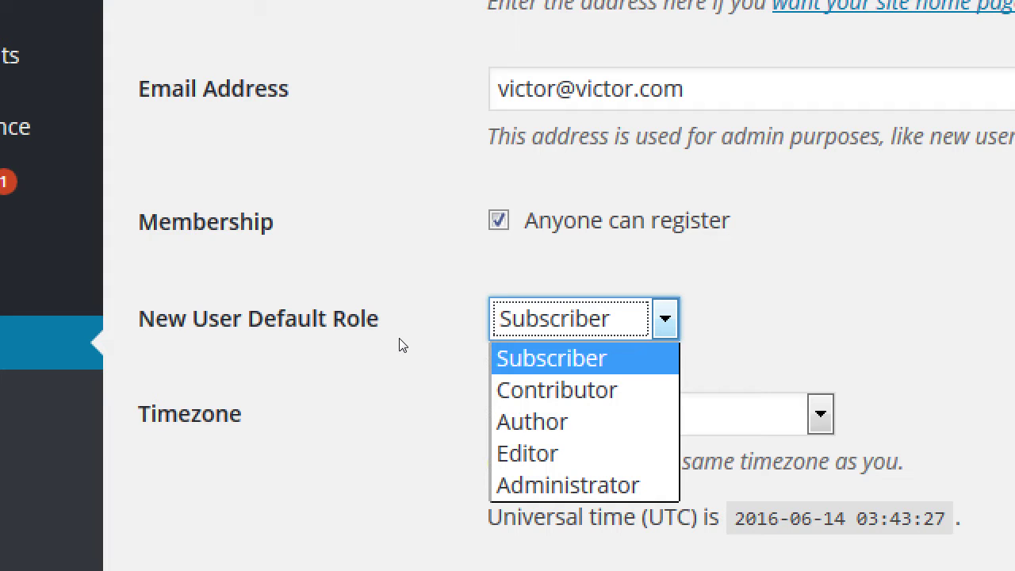
Step: Browse the available default roles, leaving Subscriber selected
{"action": "key", "text": "Down"}
{"action": "key", "text": "Down"}
{"action": "key", "text": "Down"}
{"action": "key", "text": "Up"}
{"action": "key", "text": "Up"}
{"action": "key", "text": "Up"}
{"action": "key", "text": "Down"}
{"action": "key", "text": "Down"}
{"action": "key", "text": "Down"}
{"action": "key", "text": "Up"}
{"action": "key", "text": "Up"}
{"action": "key", "text": "Down"}
{"action": "key", "text": "Down"}
{"action": "key", "text": "Down"}
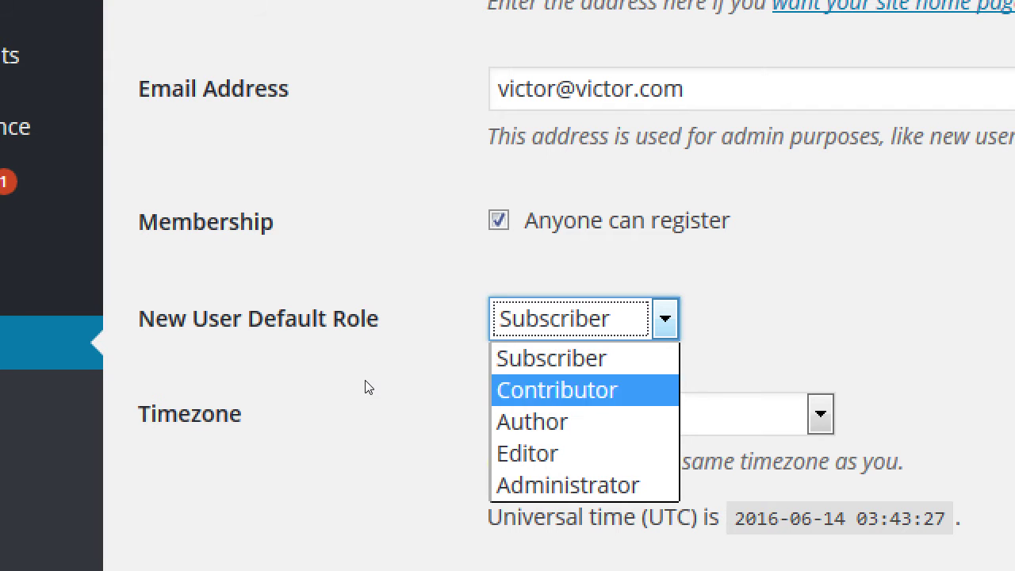
{"action": "key", "text": "Up"}
{"action": "key", "text": "Up"}
{"action": "key", "text": "Up"}
{"action": "key", "text": "Up"}
{"action": "key", "text": "Down"}
{"action": "key", "text": "Down"}
{"action": "key", "text": "Up"}
{"action": "key", "text": "Up"}
{"action": "key", "text": "Down"}
{"action": "key", "text": "Down"}
{"action": "key", "text": "Up"}
{"action": "key", "text": "Up"}
{"action": "key", "text": "Down"}
{"action": "left_click", "coordinate": [403, 339]}
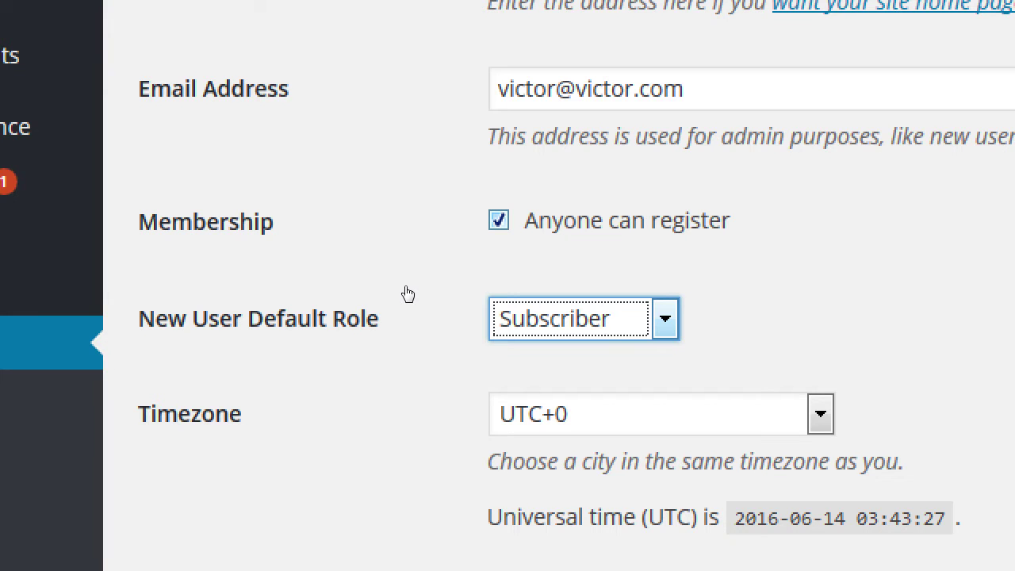
Step: Set Editor as the New User Default Role and confirm it stays selected
{"action": "key", "text": "alt+Down"}
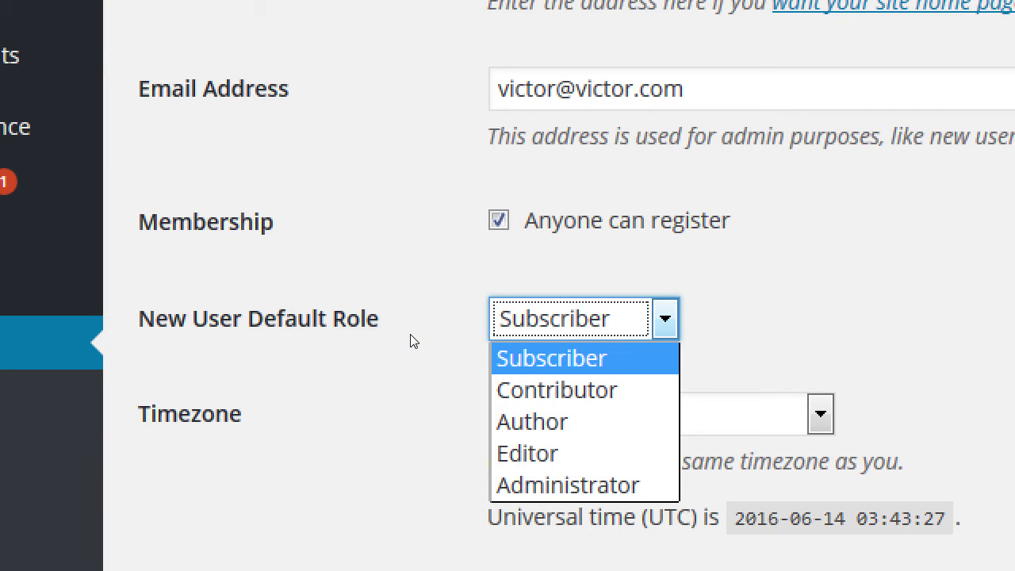
{"action": "key", "text": "Down"}
{"action": "key", "text": "Down"}
{"action": "key", "text": "Down"}
{"action": "key", "text": "Return"}
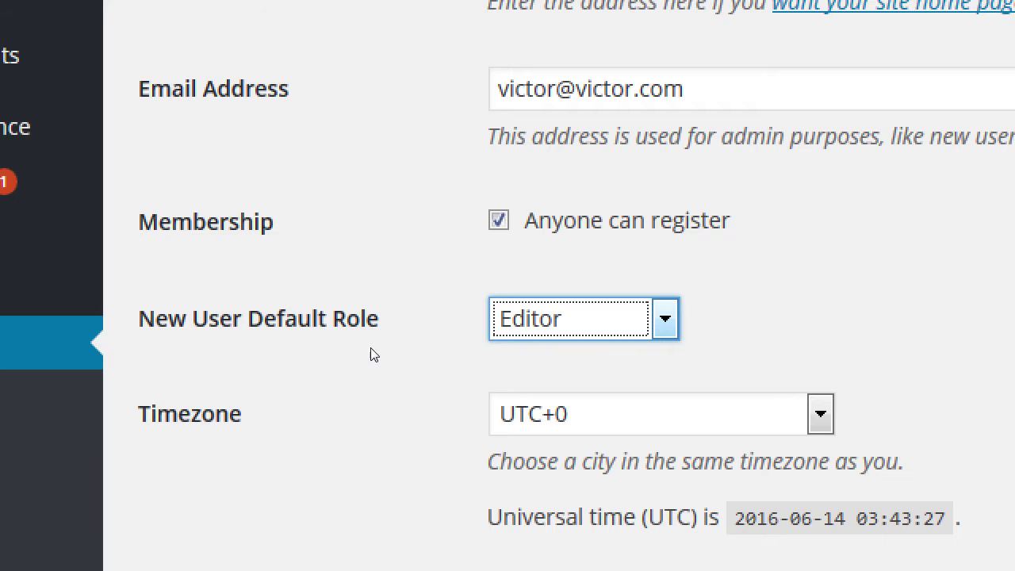
{"action": "key", "text": "alt+Down"}
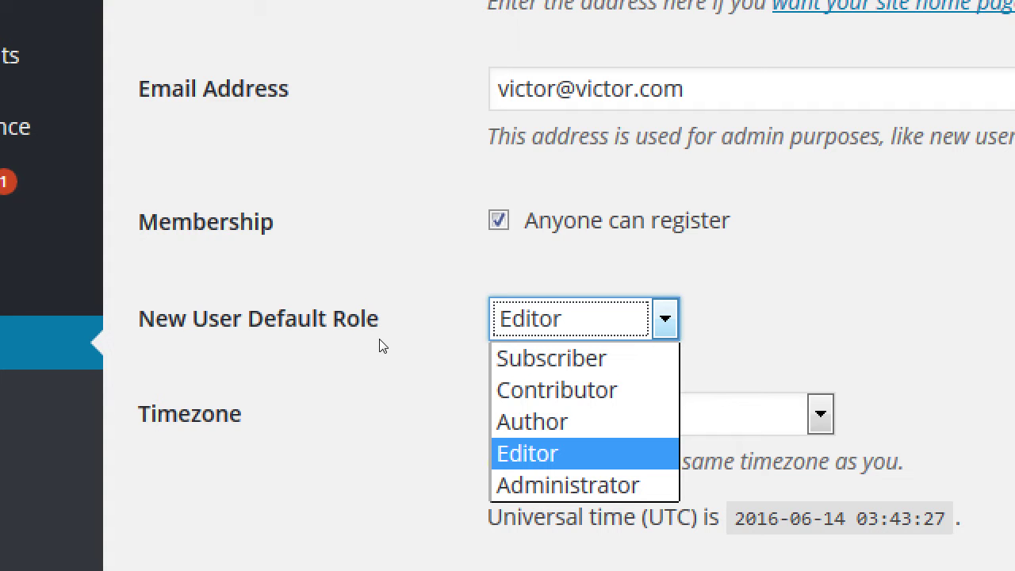
{"action": "key", "text": "Up"}
{"action": "key", "text": "Up"}
{"action": "key", "text": "Down"}
{"action": "key", "text": "Down"}
{"action": "key", "text": "Up"}
{"action": "key", "text": "Up"}
{"action": "key", "text": "Up"}
{"action": "key", "text": "Down"}
{"action": "key", "text": "Down"}
{"action": "key", "text": "Down"}
{"action": "key", "text": "Up"}
{"action": "key", "text": "Up"}
{"action": "key", "text": "Up"}
{"action": "key", "text": "Down"}
{"action": "key", "text": "Down"}
{"action": "key", "text": "Down"}
{"action": "key", "text": "Up"}
{"action": "key", "text": "Up"}
{"action": "key", "text": "Up"}
{"action": "key", "text": "Down"}
{"action": "key", "text": "Down"}
{"action": "key", "text": "Down"}
{"action": "key", "text": "Down"}
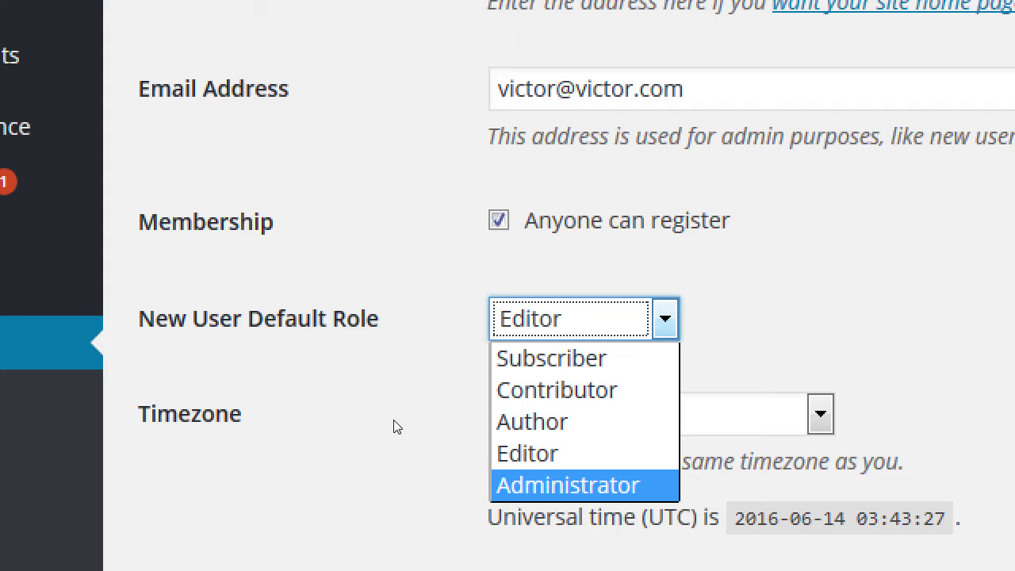
{"action": "left_click", "coordinate": [467, 300]}
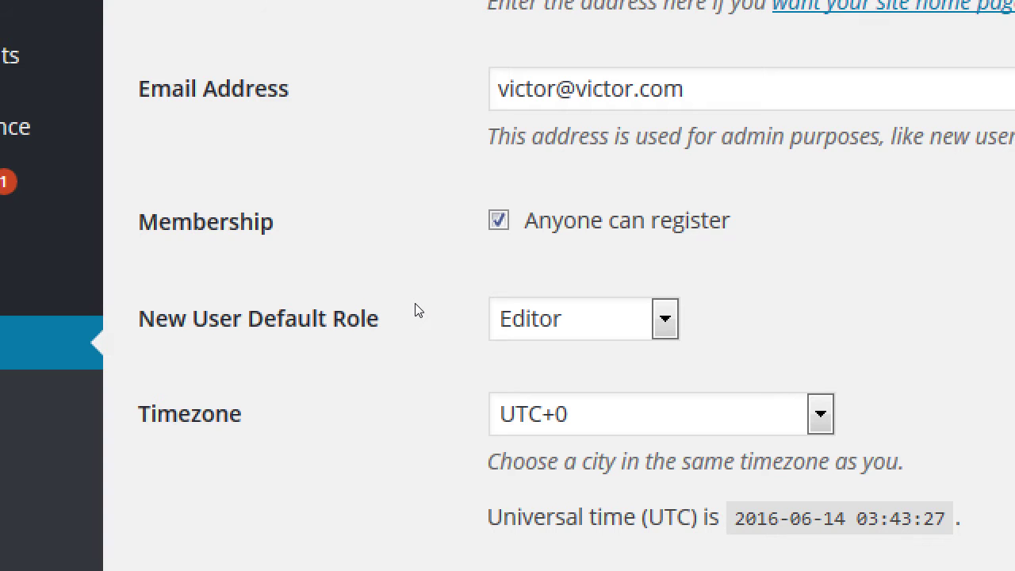
{"action": "key", "text": "shift+Tab"}
{"action": "key", "text": "space"}
{"action": "left_click", "coordinate": [197, 314]}
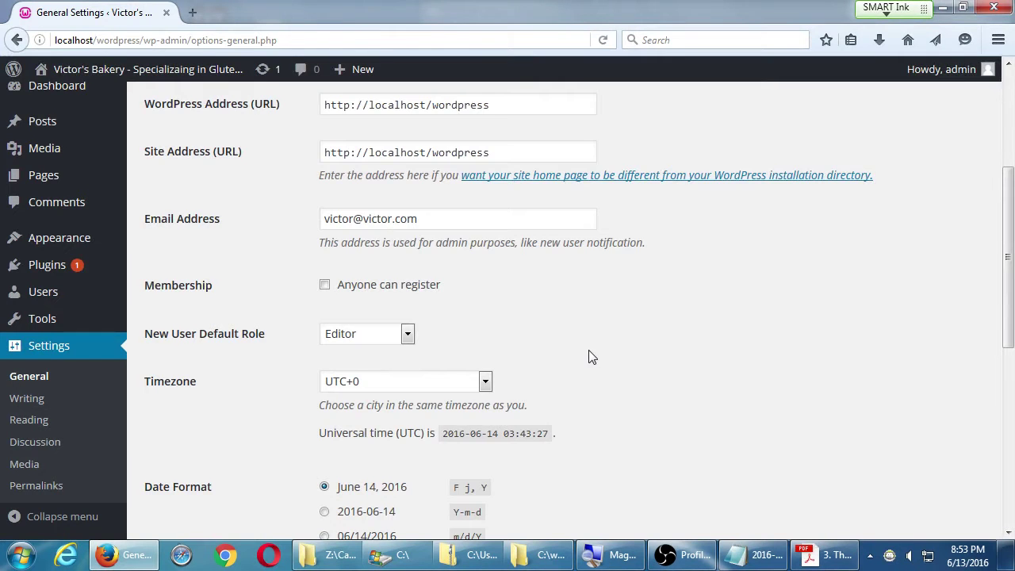
{"action": "scroll", "coordinate": [589, 356], "scroll_direction": "down", "scroll_amount": 3}
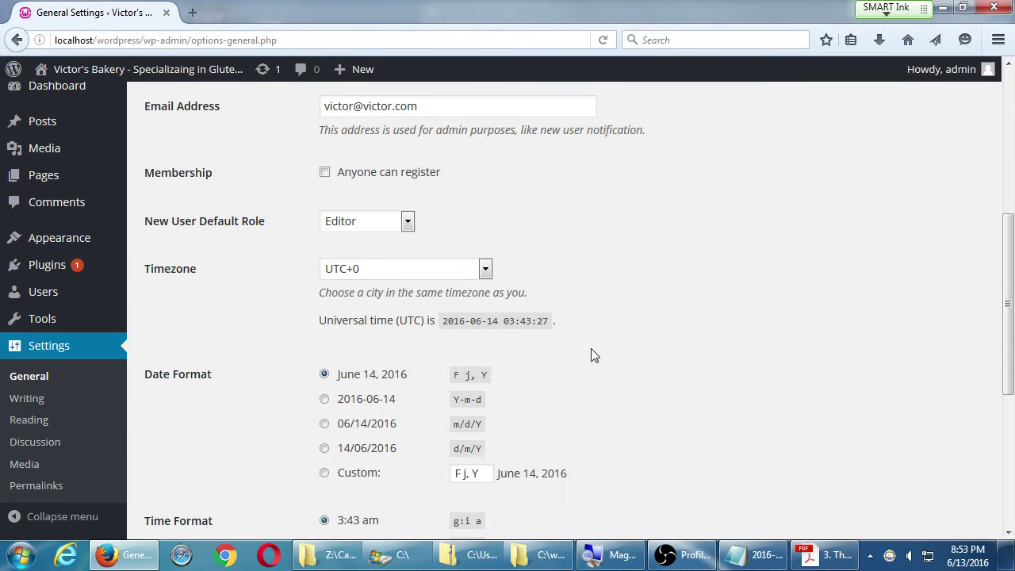
Step: Set the Timezone to Los Angeles by typing 'los' in the timezone list
{"action": "left_click", "coordinate": [339, 275]}
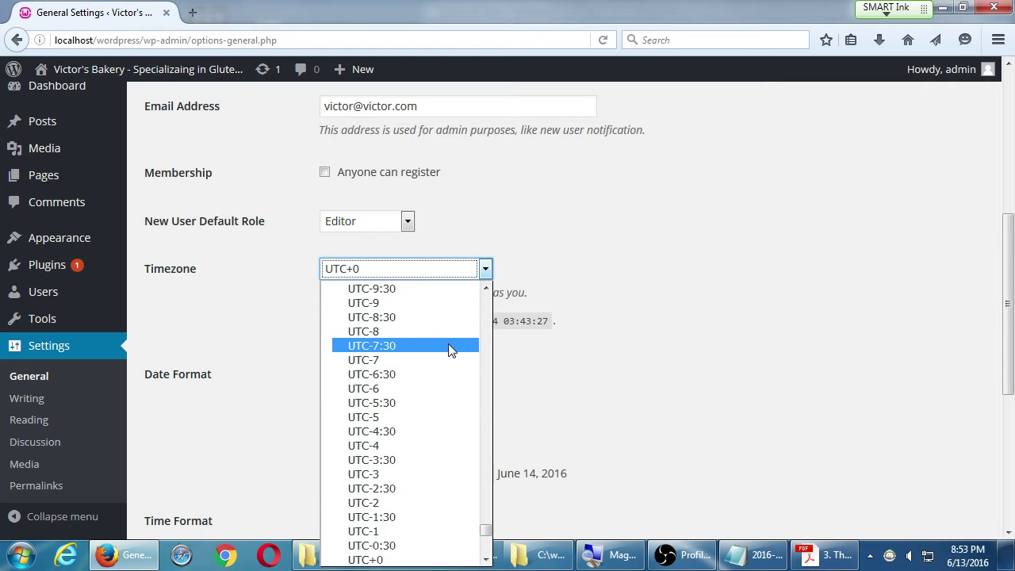
{"action": "type", "text": "los"}
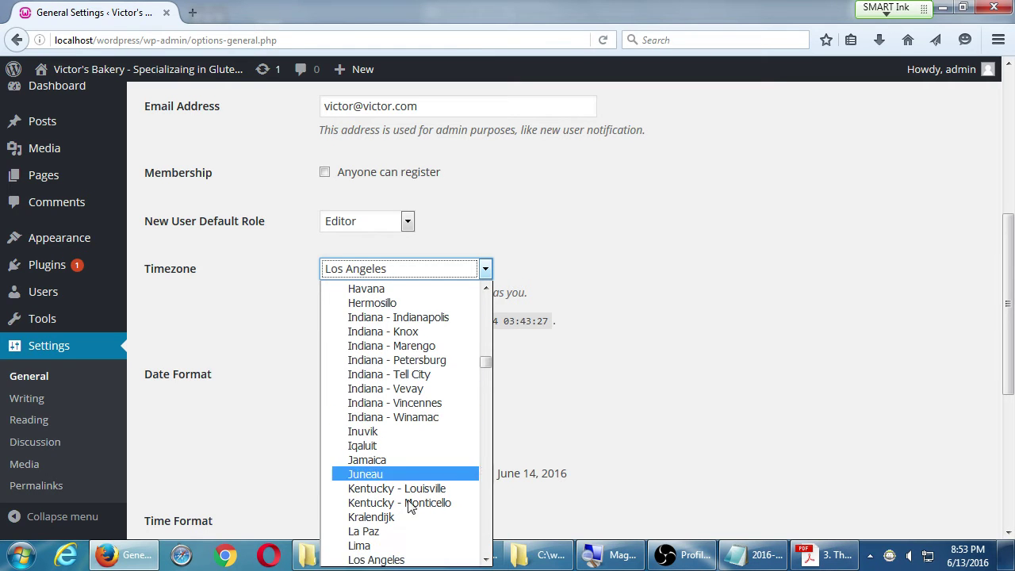
{"action": "left_click", "coordinate": [408, 557]}
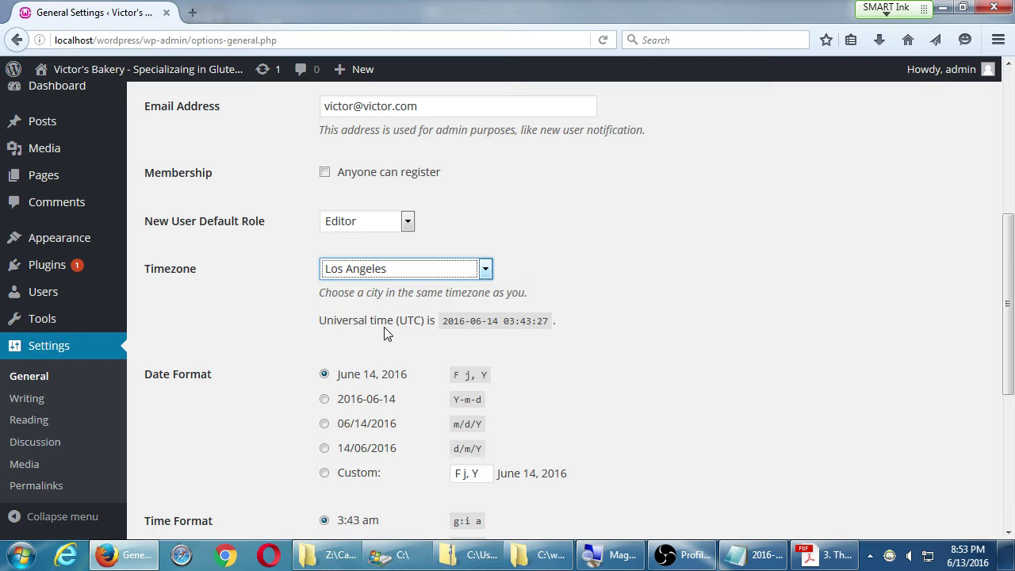
{"action": "left_click", "coordinate": [383, 270]}
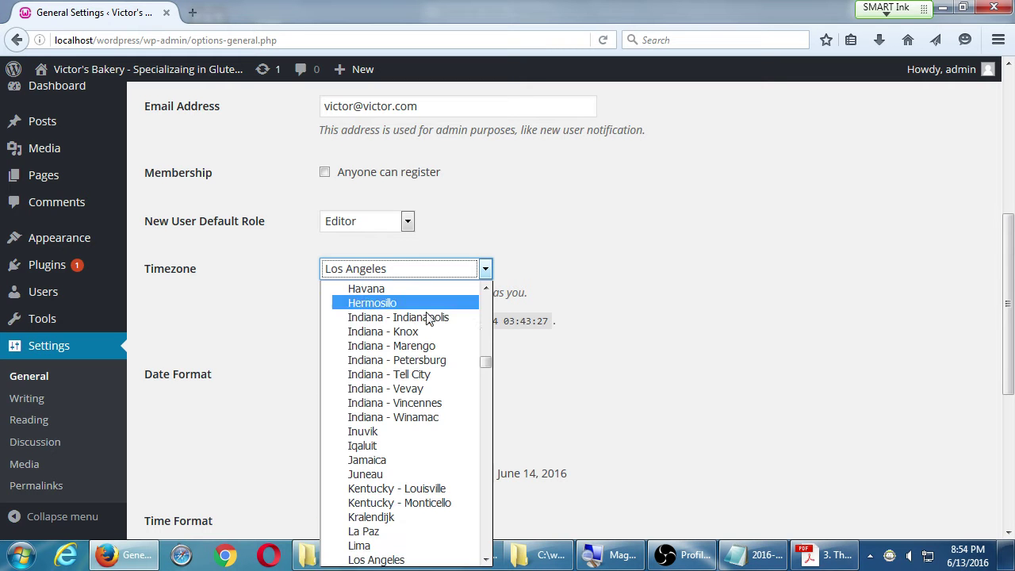
{"action": "left_click", "coordinate": [752, 252]}
{"action": "left_click", "coordinate": [415, 269]}
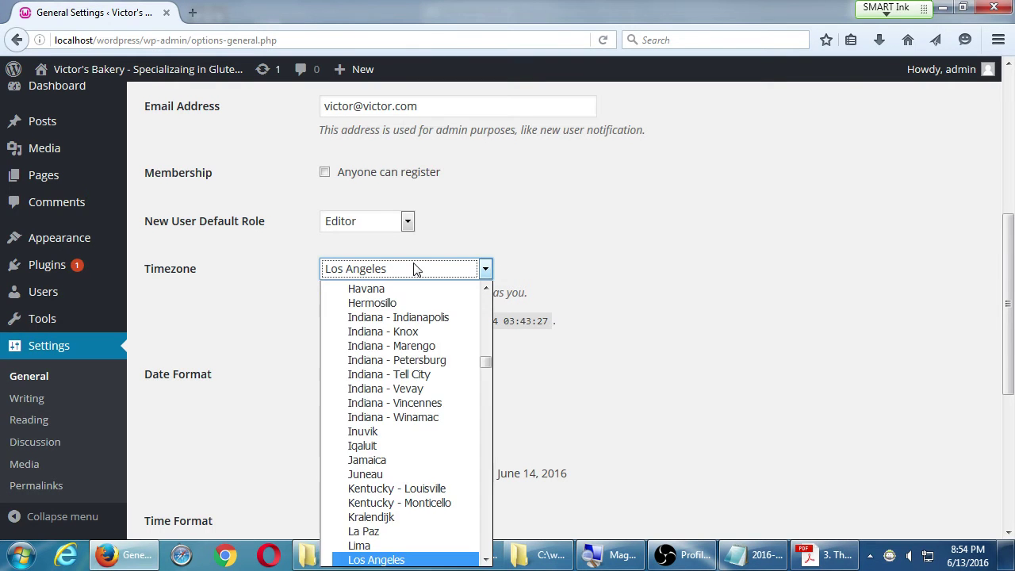
{"action": "key", "text": "Down"}
{"action": "key", "text": "Up"}
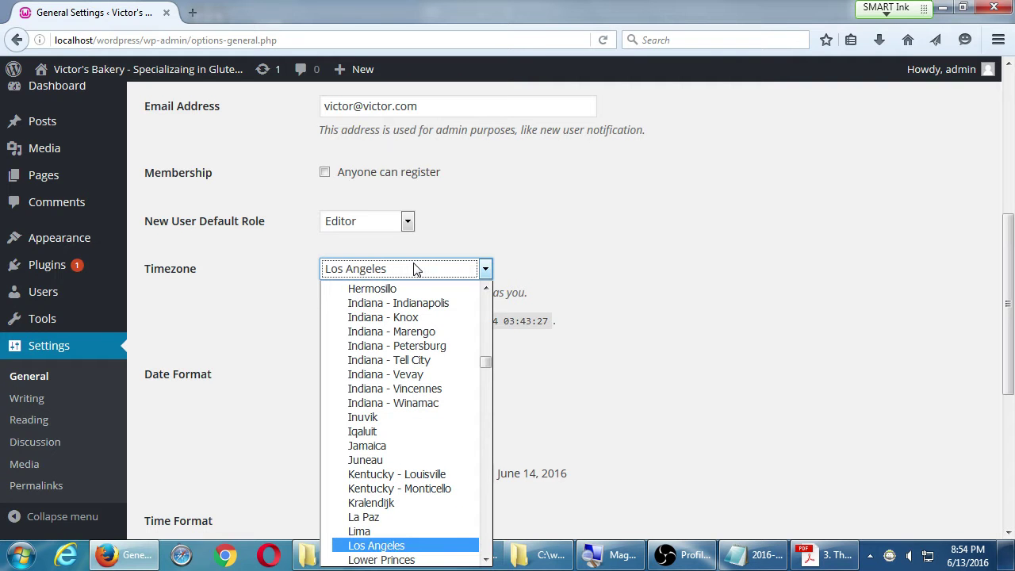
{"action": "left_click", "coordinate": [396, 546]}
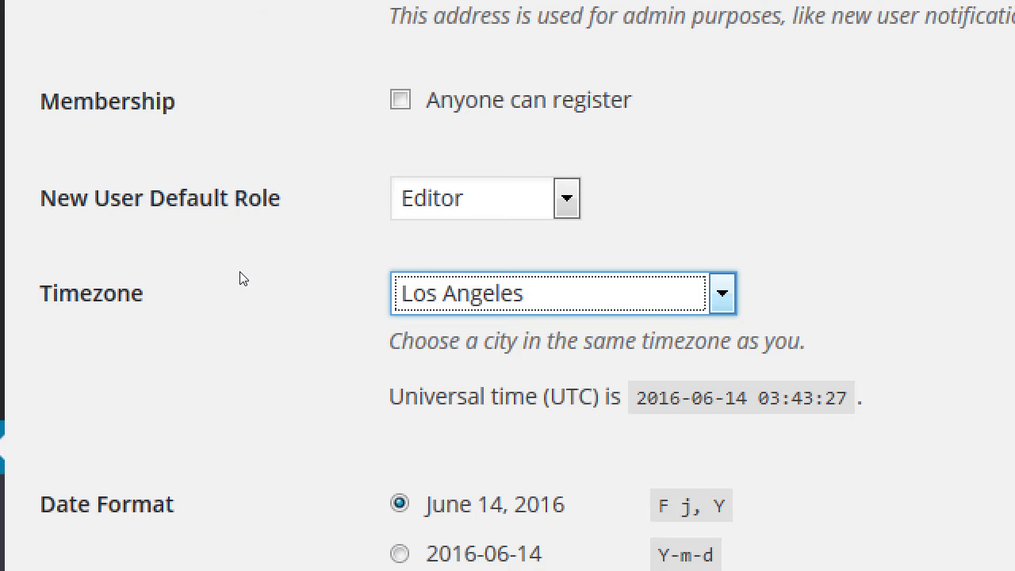
Step: Review the Date and Time Format options, keeping time format g:i a and weeks starting Monday
{"action": "scroll", "coordinate": [242, 278], "scroll_direction": "down", "scroll_amount": 2}
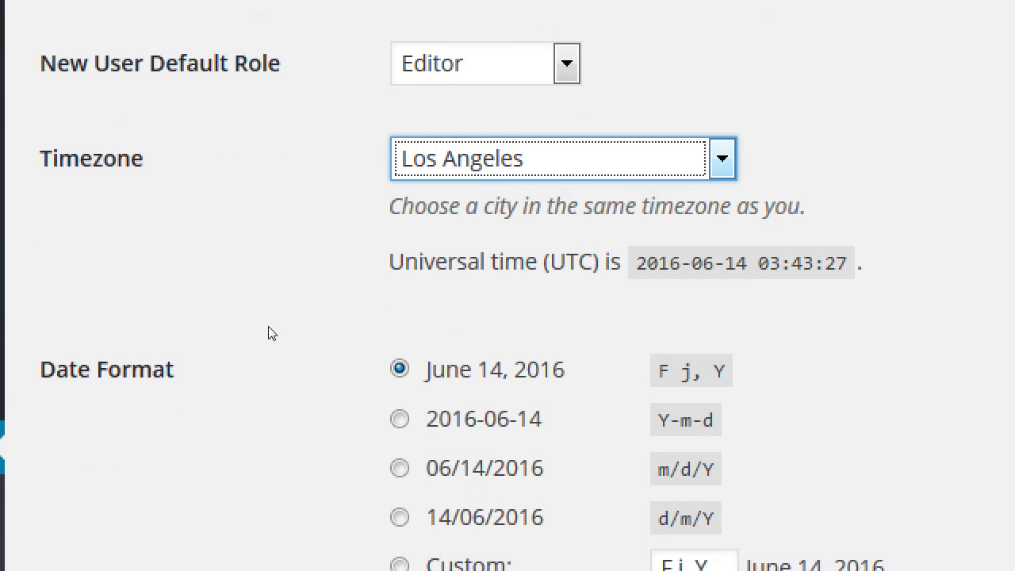
{"action": "scroll", "coordinate": [269, 336], "scroll_direction": "down", "scroll_amount": 2}
{"action": "scroll", "coordinate": [265, 326], "scroll_direction": "up", "scroll_amount": 1}
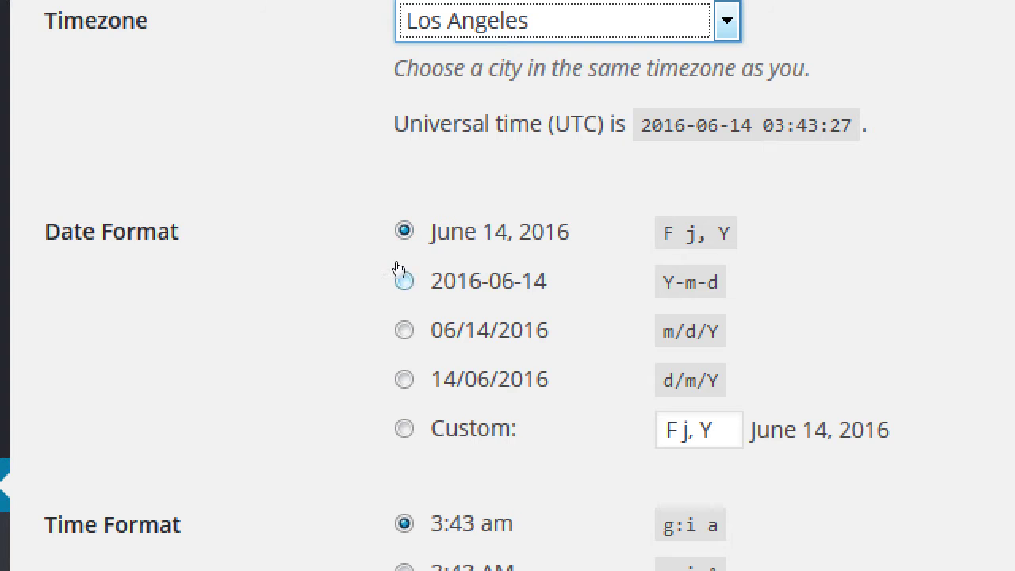
{"action": "scroll", "coordinate": [347, 401], "scroll_direction": "down", "scroll_amount": 2}
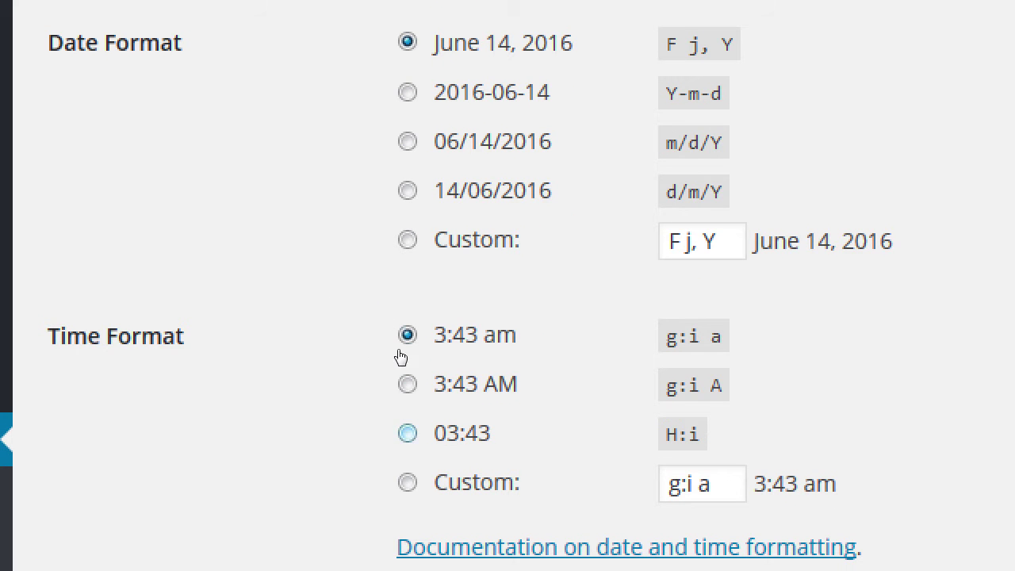
{"action": "left_click", "coordinate": [416, 320]}
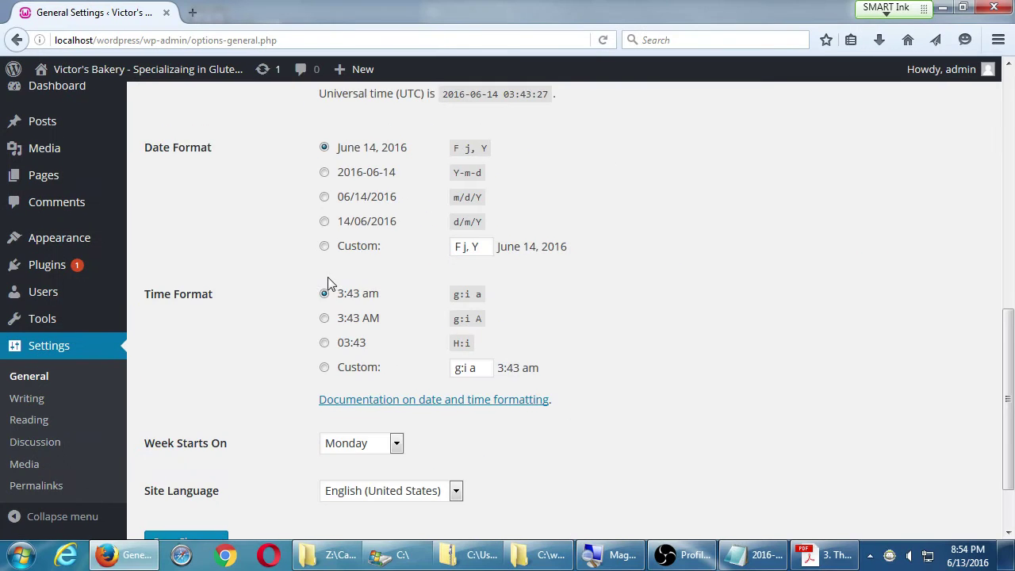
{"action": "scroll", "coordinate": [413, 319], "scroll_direction": "down", "scroll_amount": 2}
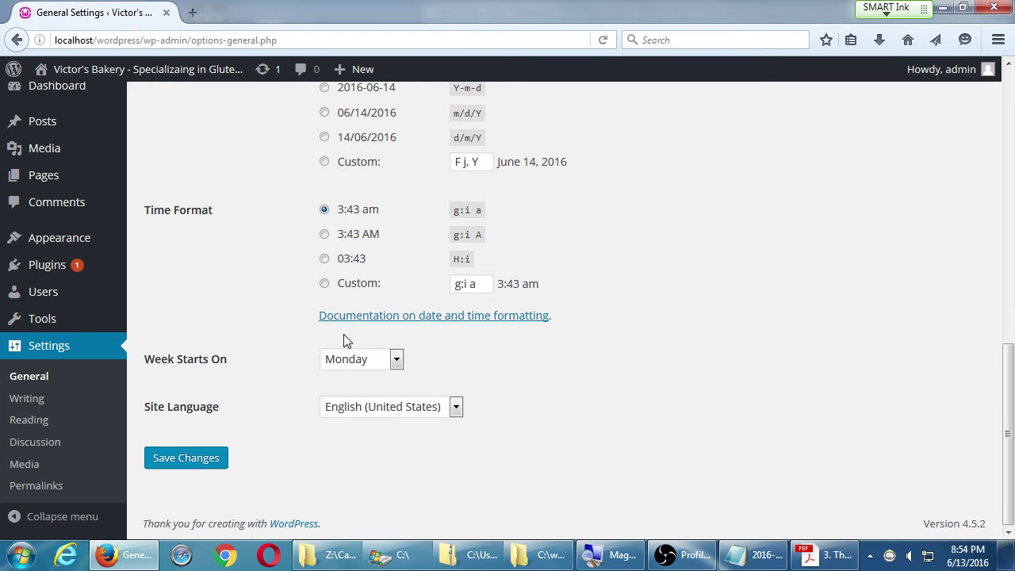
Step: Keep Site Language as English (United States) and save the General Settings
{"action": "left_click", "coordinate": [355, 411]}
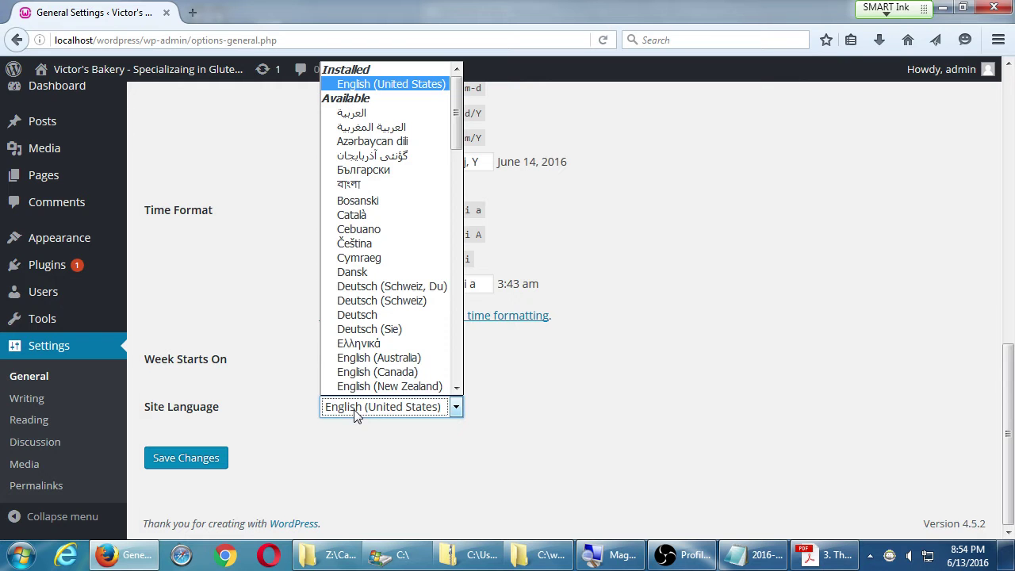
{"action": "left_click", "coordinate": [370, 452]}
{"action": "scroll", "coordinate": [711, 375], "scroll_direction": "up", "scroll_amount": 10}
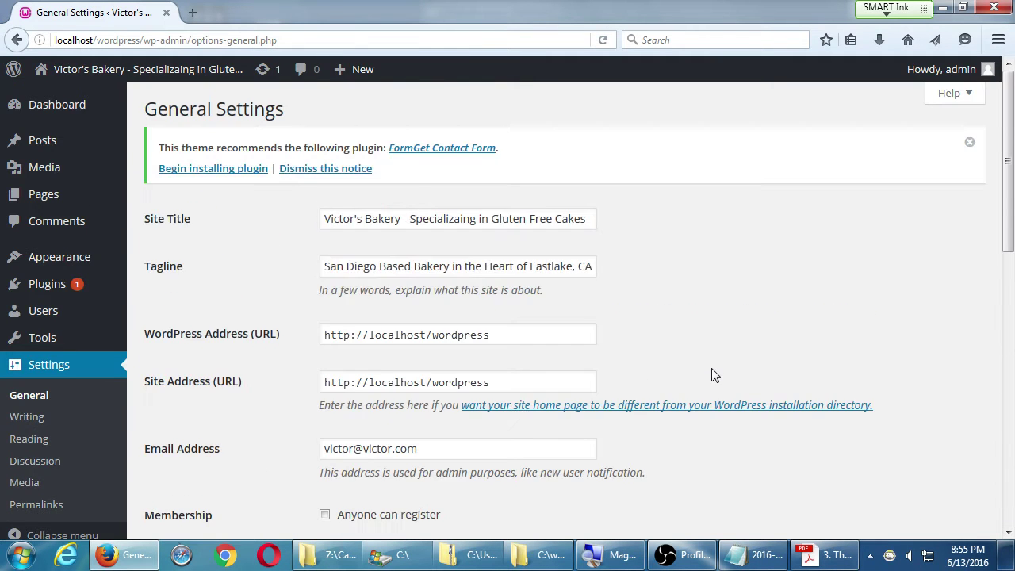
{"action": "scroll", "coordinate": [589, 369], "scroll_direction": "down", "scroll_amount": 10}
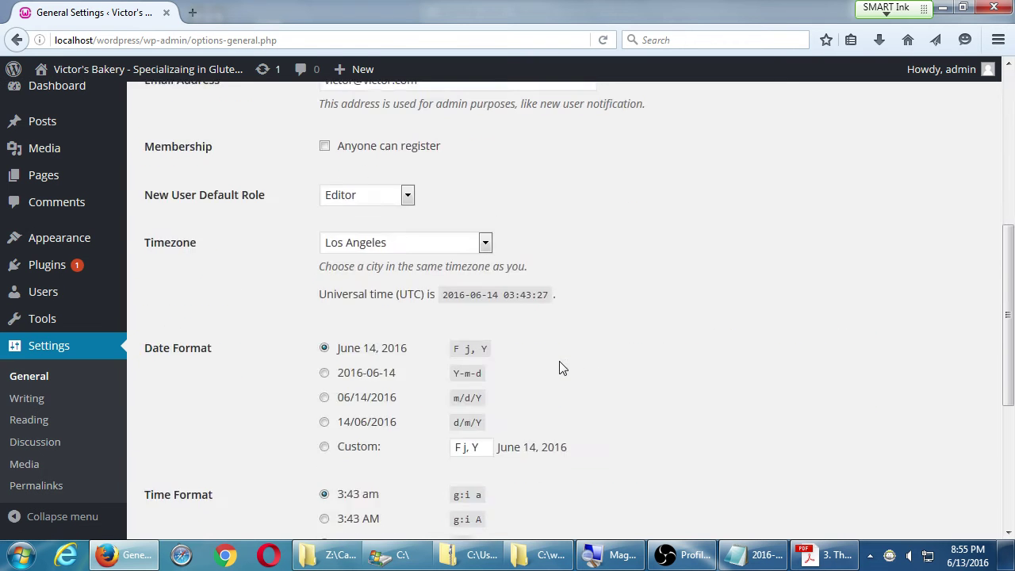
{"action": "scroll", "coordinate": [547, 297], "scroll_direction": "up", "scroll_amount": 10}
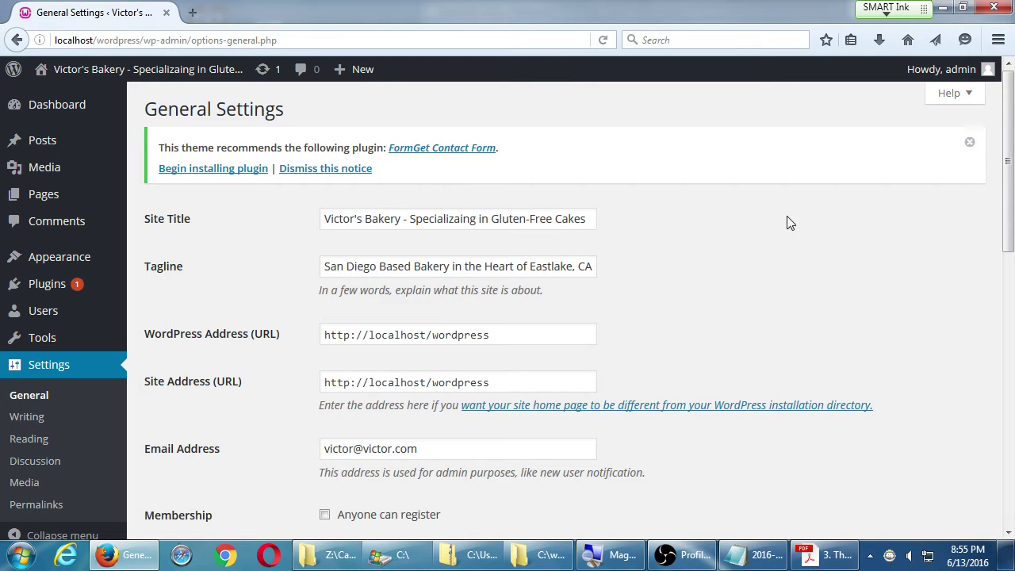
{"action": "scroll", "coordinate": [856, 224], "scroll_direction": "down", "scroll_amount": 10}
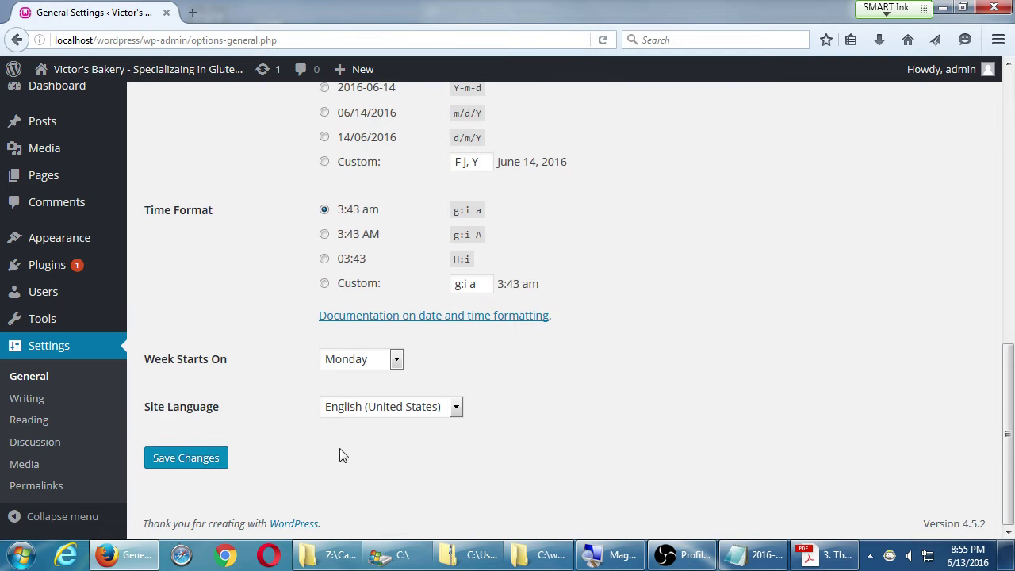
{"action": "left_click", "coordinate": [158, 466]}
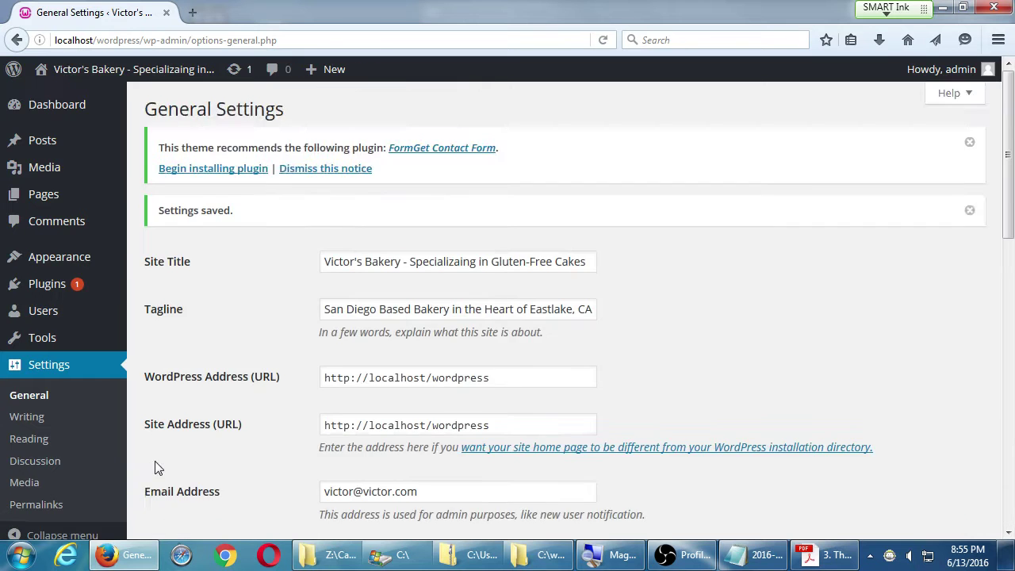
{"action": "scroll", "coordinate": [220, 467], "scroll_direction": "down", "scroll_amount": 3}
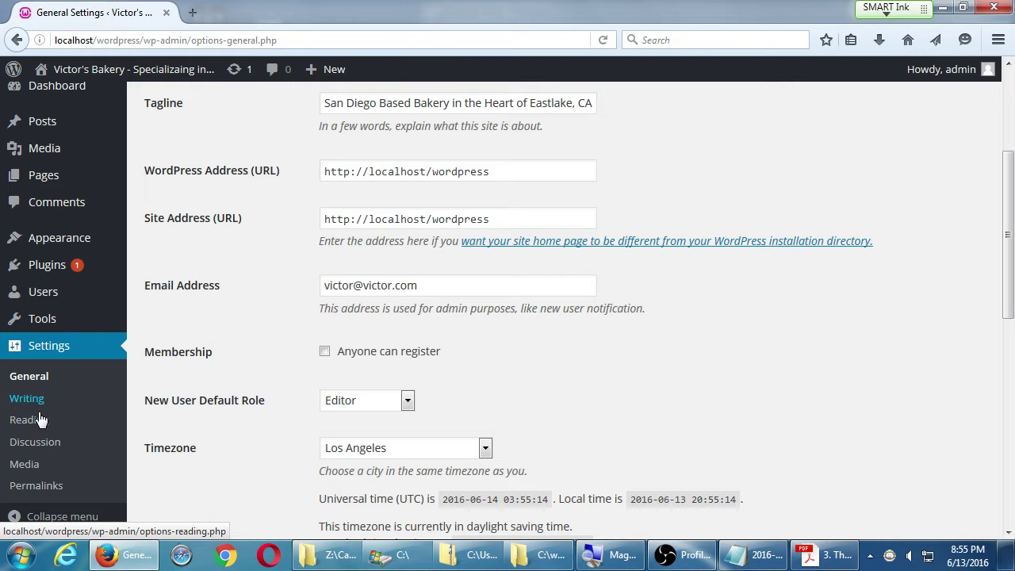
Step: Go to Settings > Reading, then open a new browser tab
{"action": "left_click", "coordinate": [38, 427]}
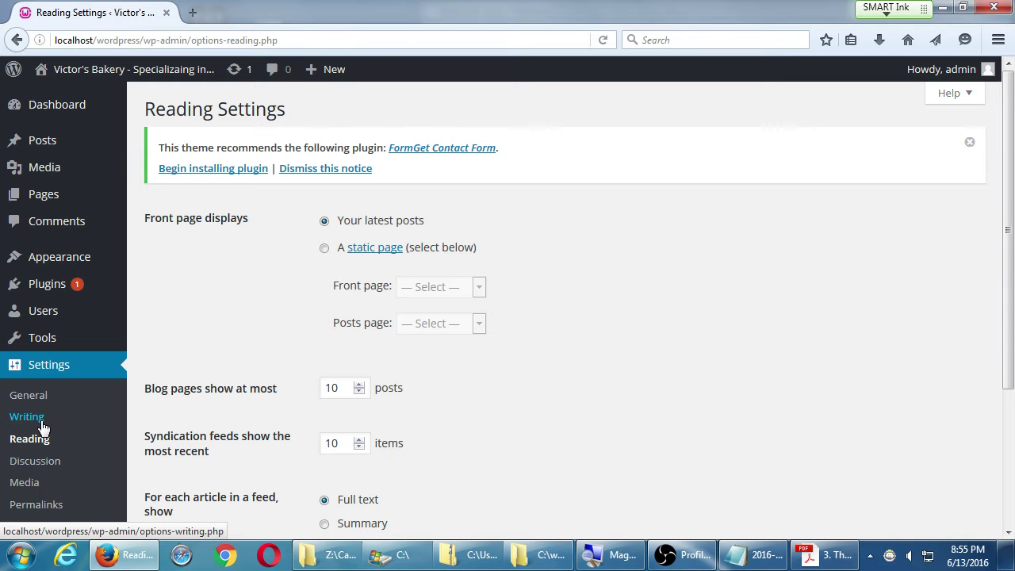
{"action": "key", "text": "ctrl+t"}
Step: Load vmcampos.com/blog in a new Firefox window
{"action": "key", "text": "ctrl+w"}
{"action": "key", "text": "ctrl+n"}
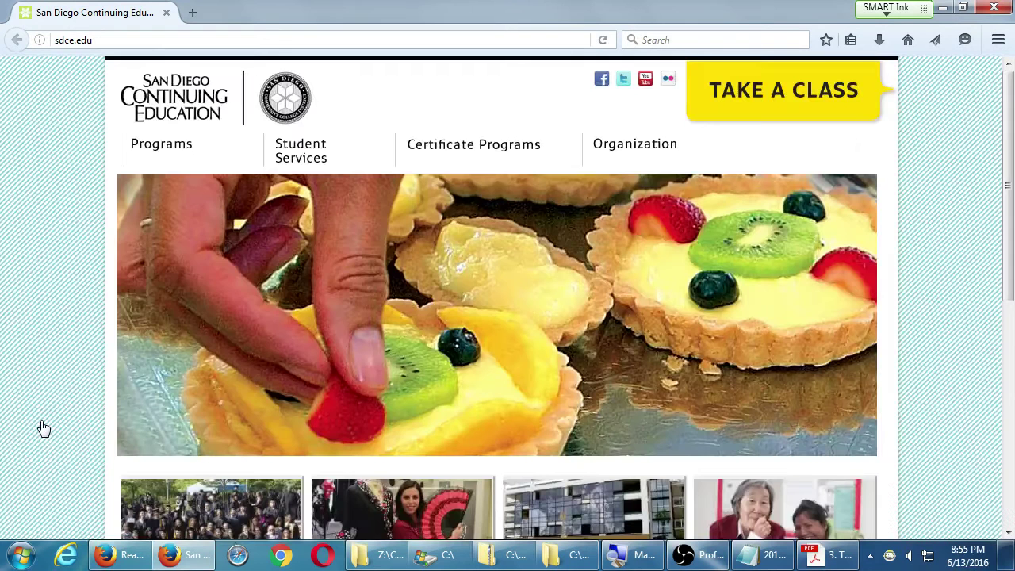
{"action": "key", "text": "ctrl+l"}
{"action": "type", "text": "vmcampos.com/"}
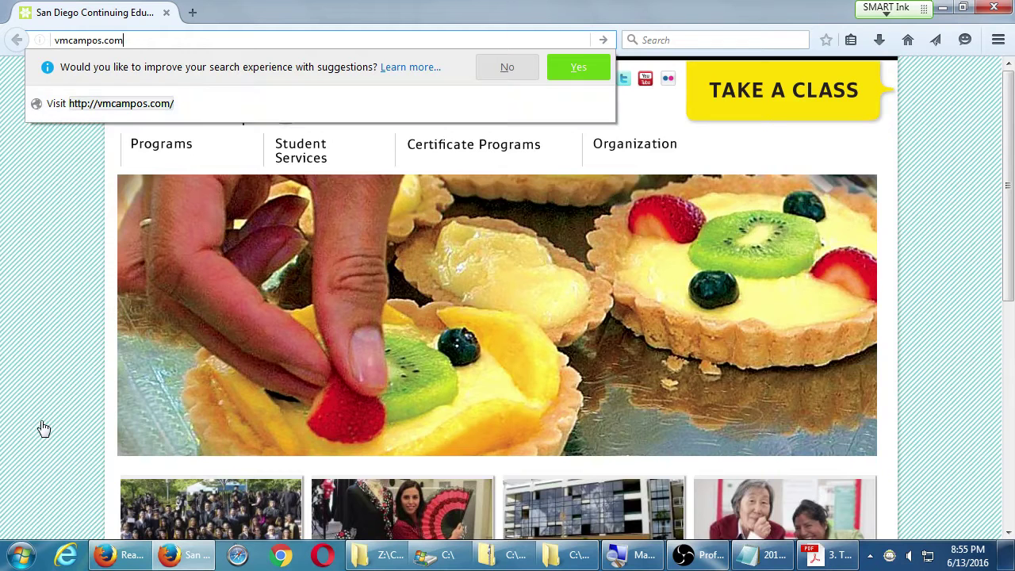
{"action": "type", "text": "blog"}
{"action": "key", "text": "Return"}
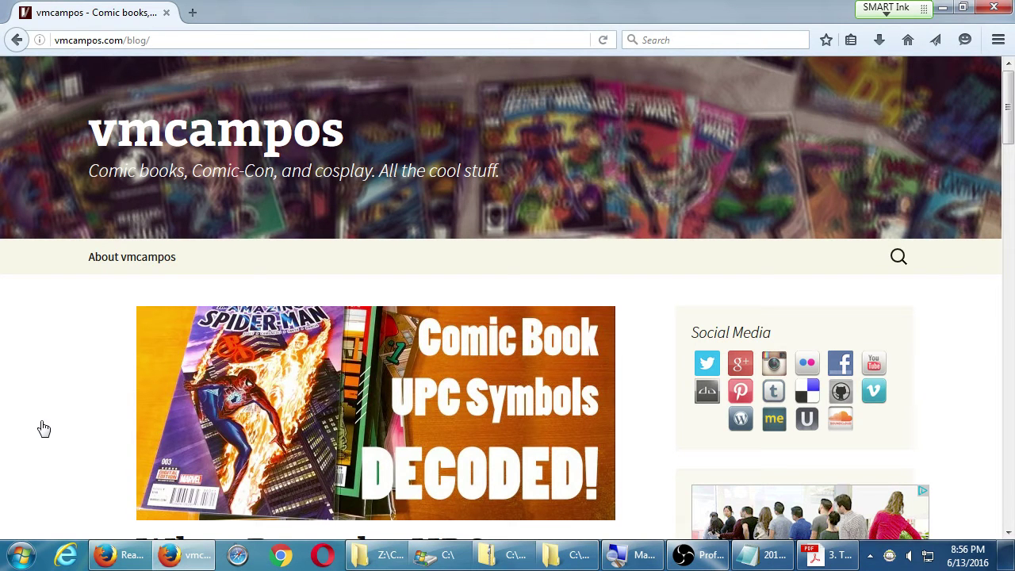
Step: Scroll the blog down to the Archives and Categories footer and back up
{"action": "scroll", "coordinate": [63, 440], "scroll_direction": "down", "scroll_amount": 3}
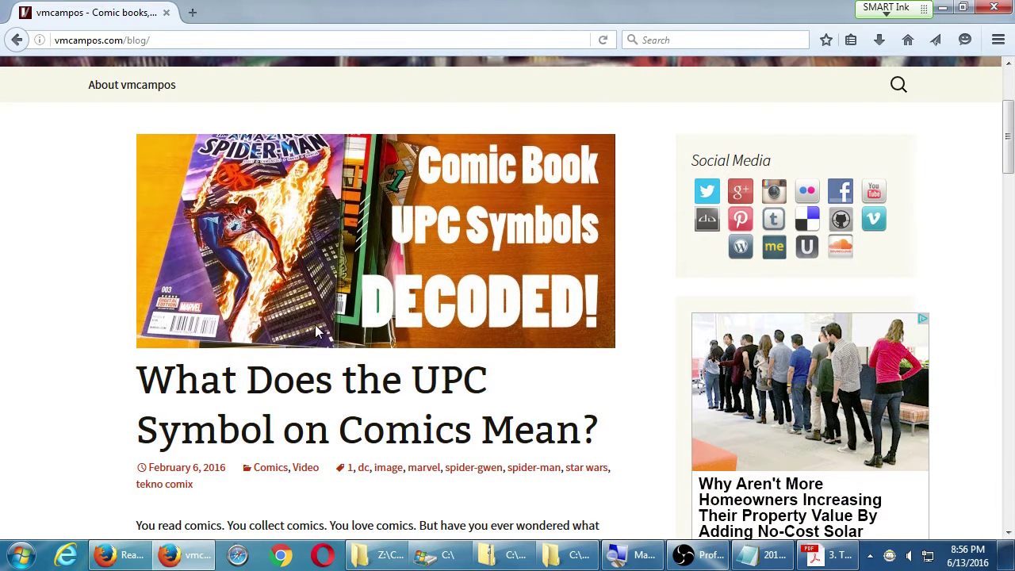
{"action": "scroll", "coordinate": [315, 332], "scroll_direction": "down", "scroll_amount": 1}
{"action": "scroll", "coordinate": [315, 332], "scroll_direction": "down", "scroll_amount": 1}
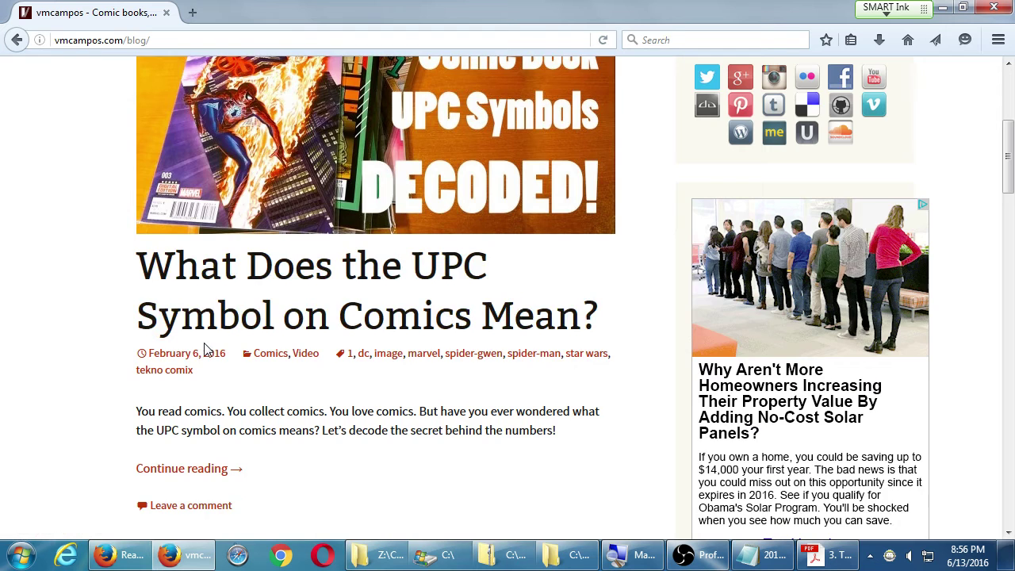
{"action": "scroll", "coordinate": [204, 348], "scroll_direction": "down", "scroll_amount": 5}
{"action": "scroll", "coordinate": [205, 342], "scroll_direction": "down", "scroll_amount": 2}
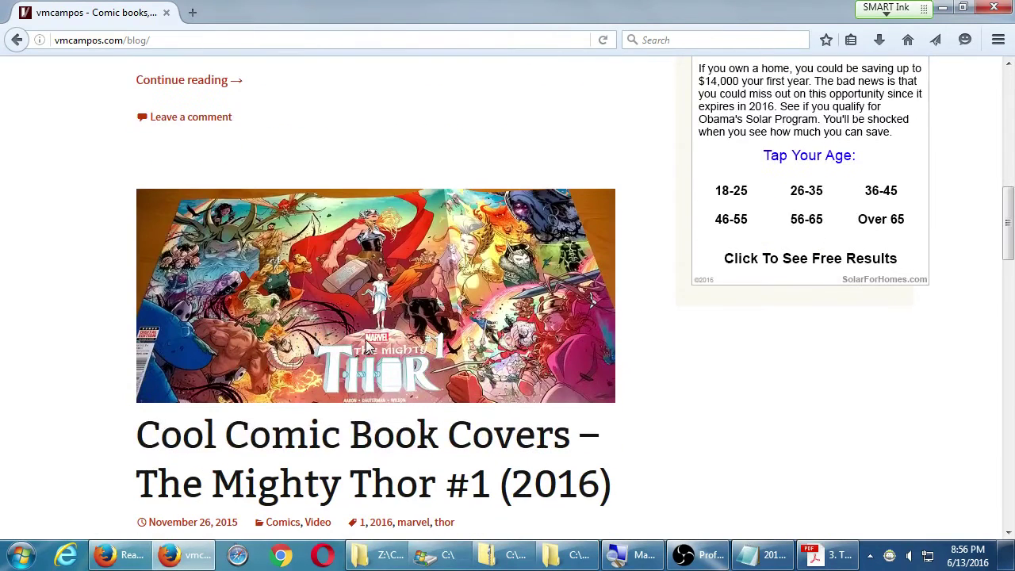
{"action": "scroll", "coordinate": [365, 341], "scroll_direction": "down", "scroll_amount": 1}
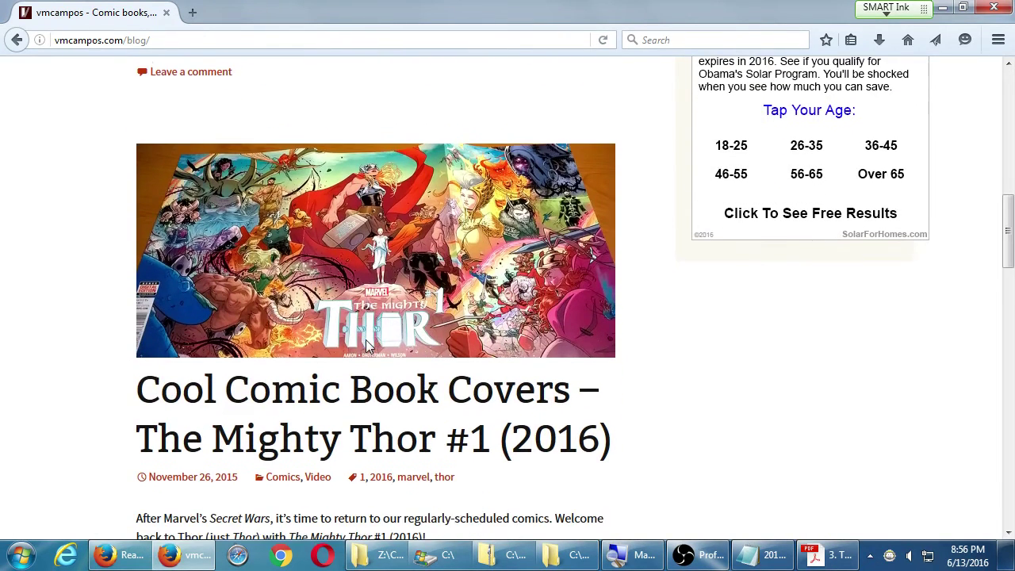
{"action": "scroll", "coordinate": [367, 342], "scroll_direction": "down", "scroll_amount": 7}
{"action": "scroll", "coordinate": [357, 349], "scroll_direction": "down", "scroll_amount": 8}
{"action": "scroll", "coordinate": [286, 389], "scroll_direction": "down", "scroll_amount": 5}
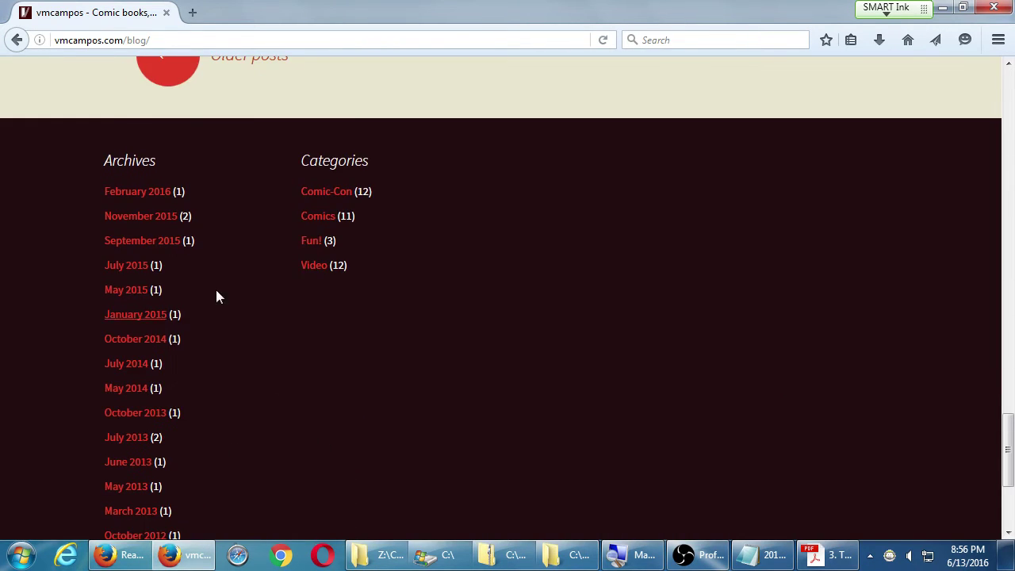
{"action": "scroll", "coordinate": [381, 388], "scroll_direction": "down", "scroll_amount": 3}
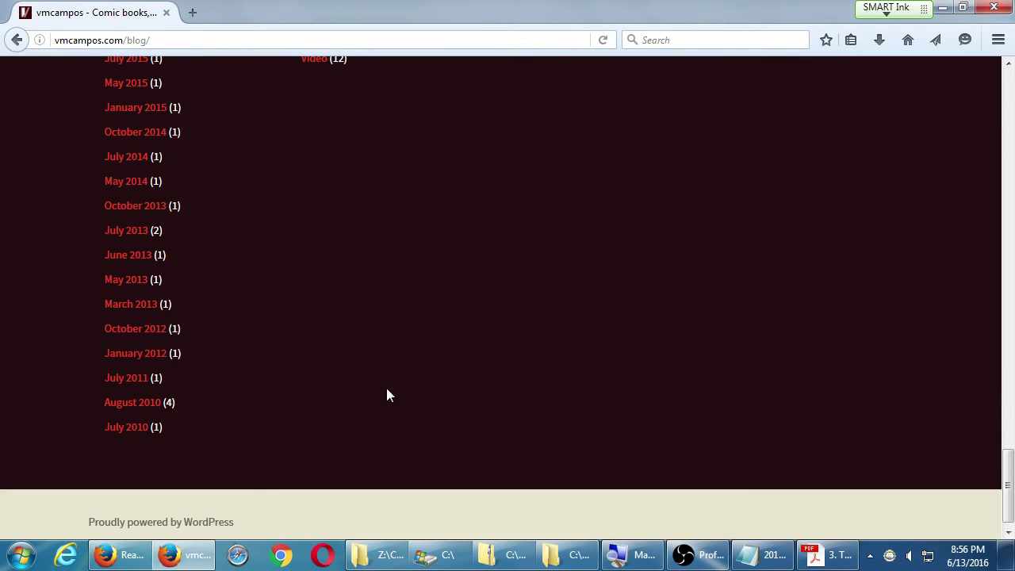
{"action": "scroll", "coordinate": [387, 390], "scroll_direction": "up", "scroll_amount": 6}
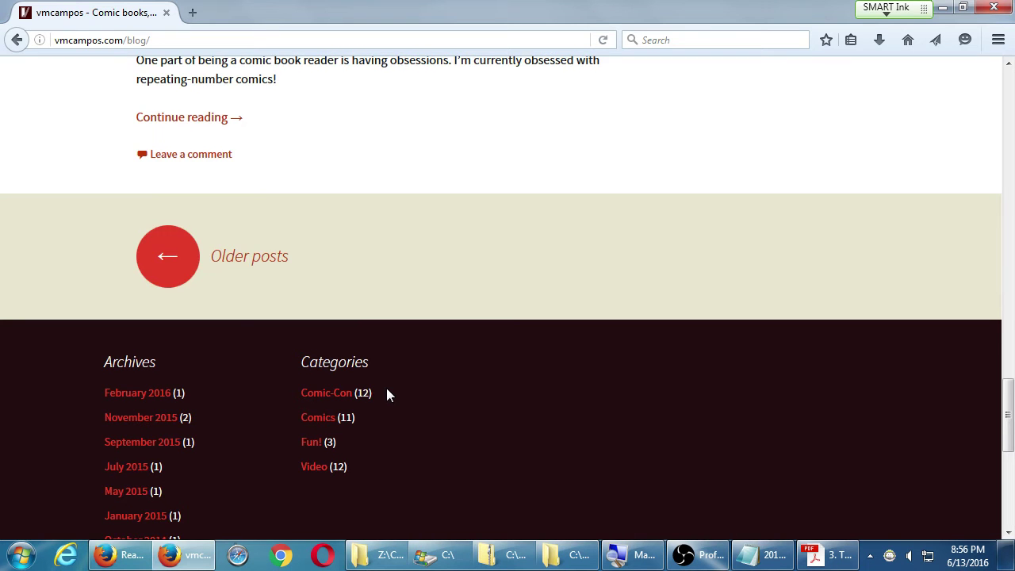
{"action": "scroll", "coordinate": [387, 389], "scroll_direction": "up", "scroll_amount": 20}
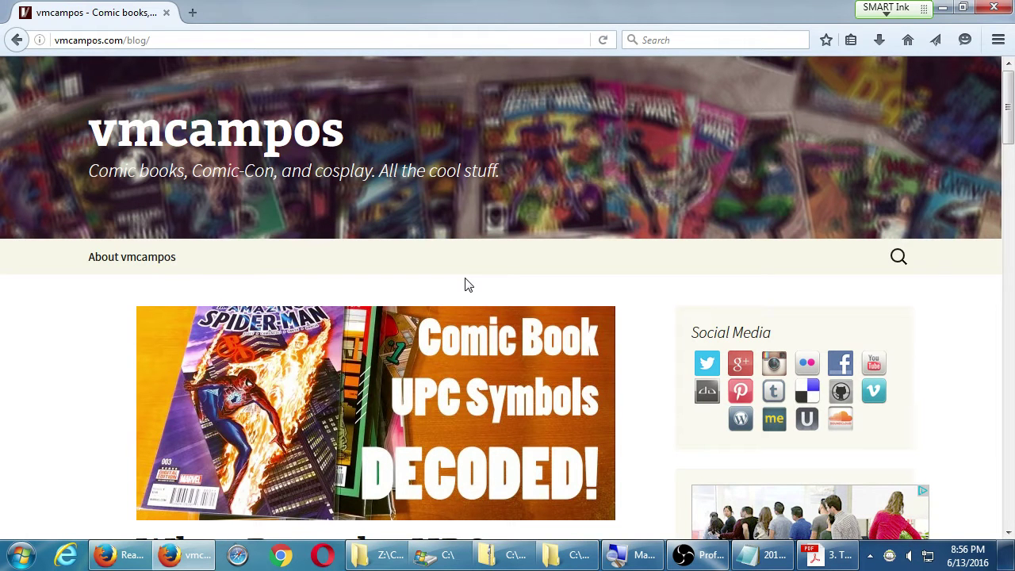
Step: Search 'italianissmo' in a new tab and open the Italianissimo Trattoria website
{"action": "key", "text": "ctrl+t"}
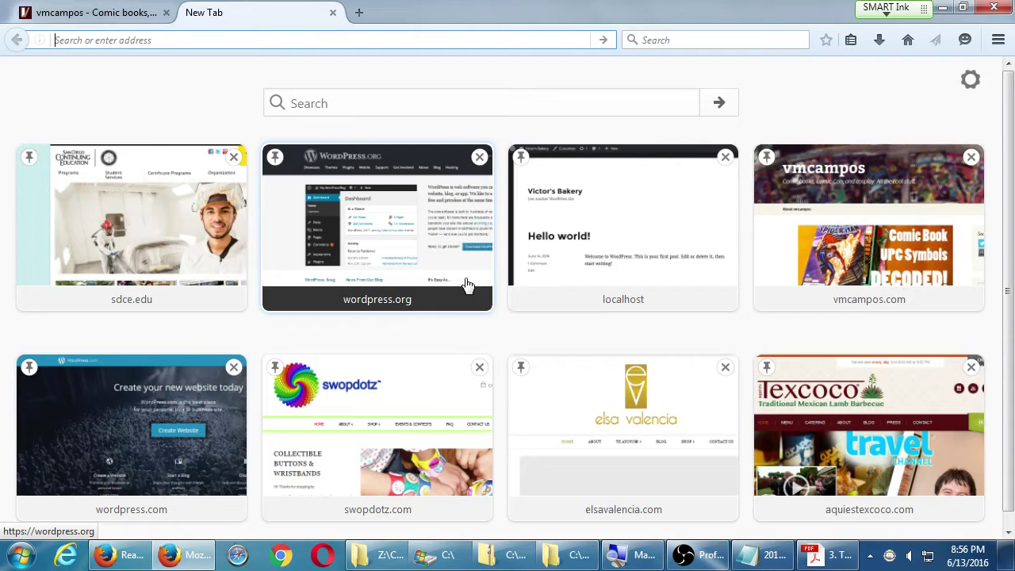
{"action": "type", "text": "italianissmi"}
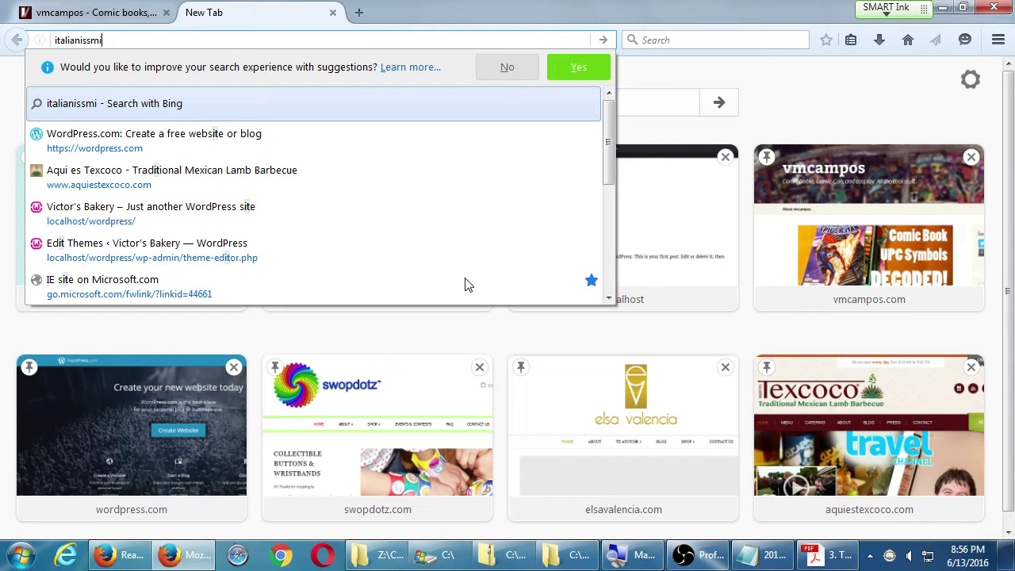
{"action": "key", "text": "BackSpace"}
{"action": "type", "text": "o"}
{"action": "key", "text": "Return"}
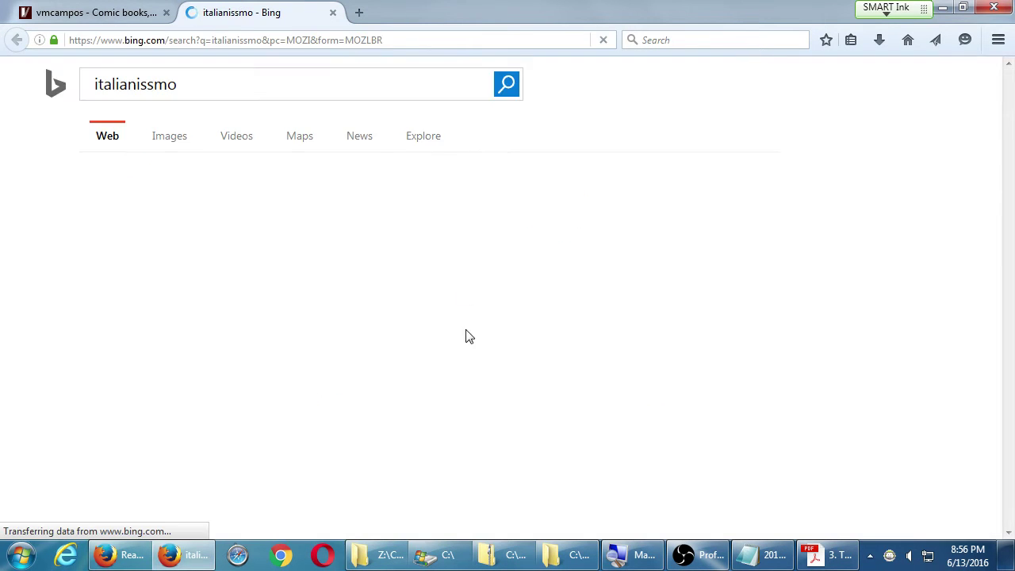
{"action": "scroll", "coordinate": [28, 377], "scroll_direction": "down", "scroll_amount": 5}
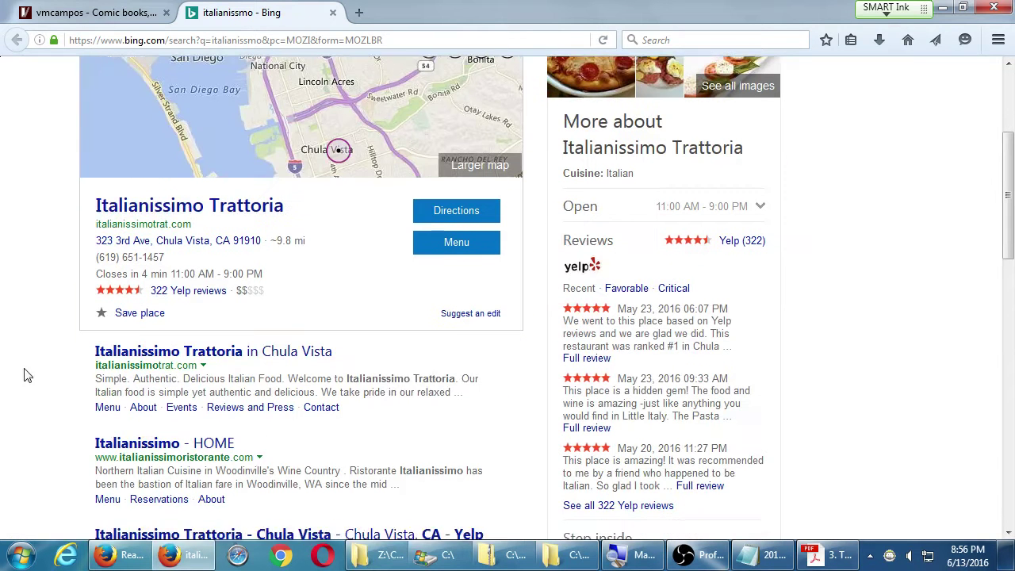
{"action": "left_click", "coordinate": [189, 205]}
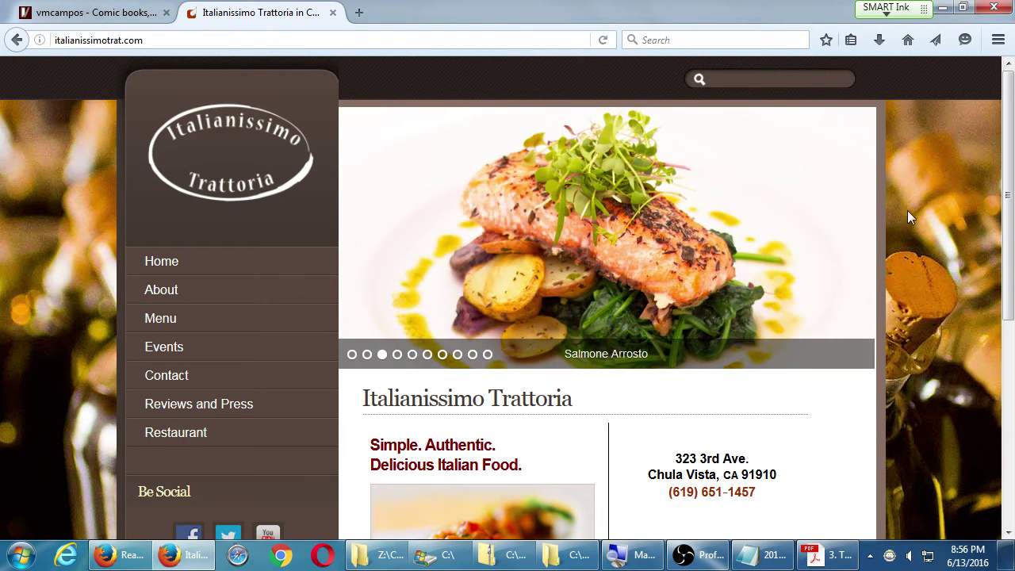
Step: Browse the restaurant homepage, its About and Events pages, then open a blank tab
{"action": "scroll", "coordinate": [880, 242], "scroll_direction": "down", "scroll_amount": 1}
{"action": "scroll", "coordinate": [880, 249], "scroll_direction": "down", "scroll_amount": 5}
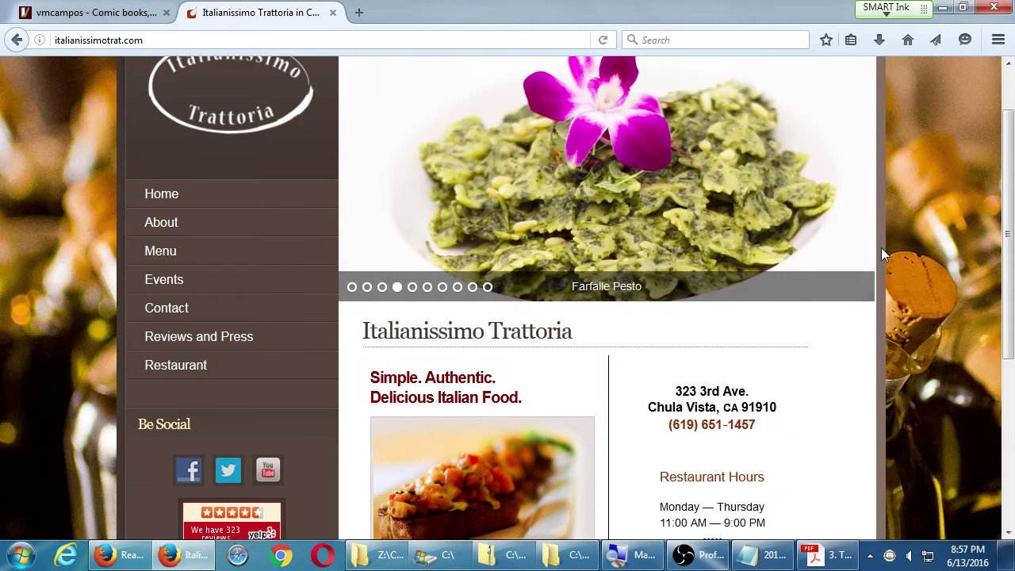
{"action": "scroll", "coordinate": [880, 252], "scroll_direction": "down", "scroll_amount": 1}
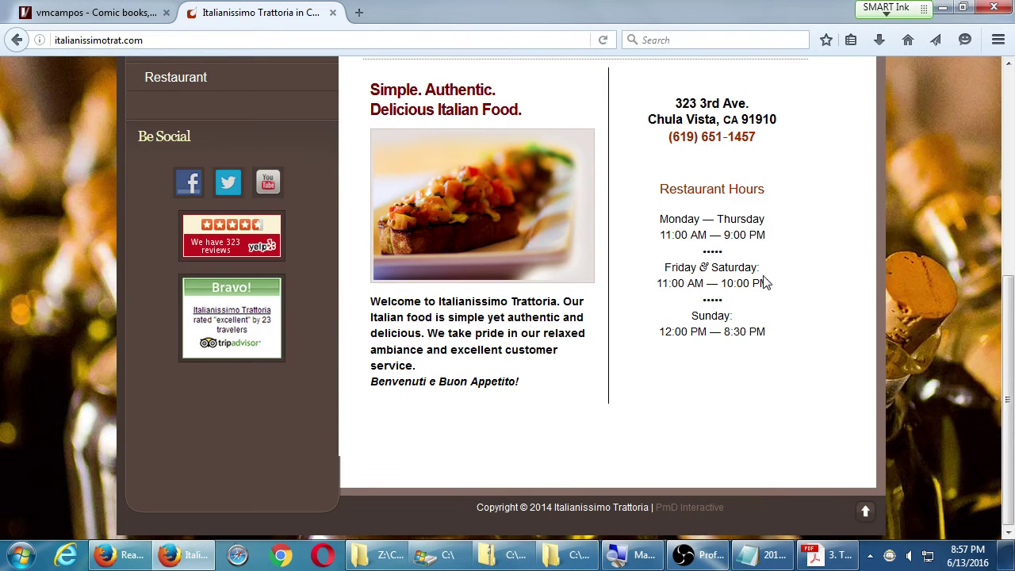
{"action": "scroll", "coordinate": [769, 285], "scroll_direction": "up", "scroll_amount": 4}
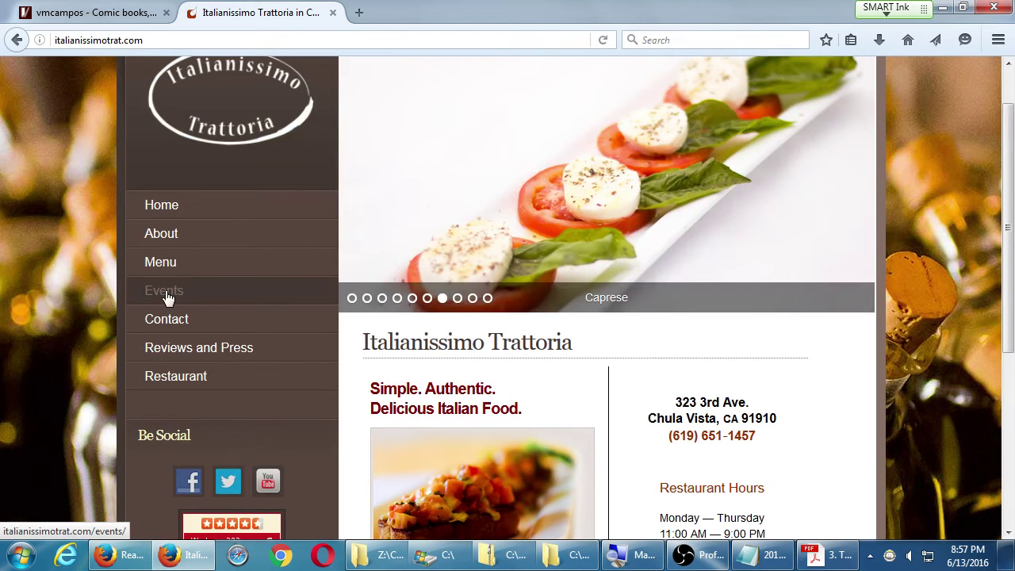
{"action": "scroll", "coordinate": [165, 293], "scroll_direction": "up", "scroll_amount": 1}
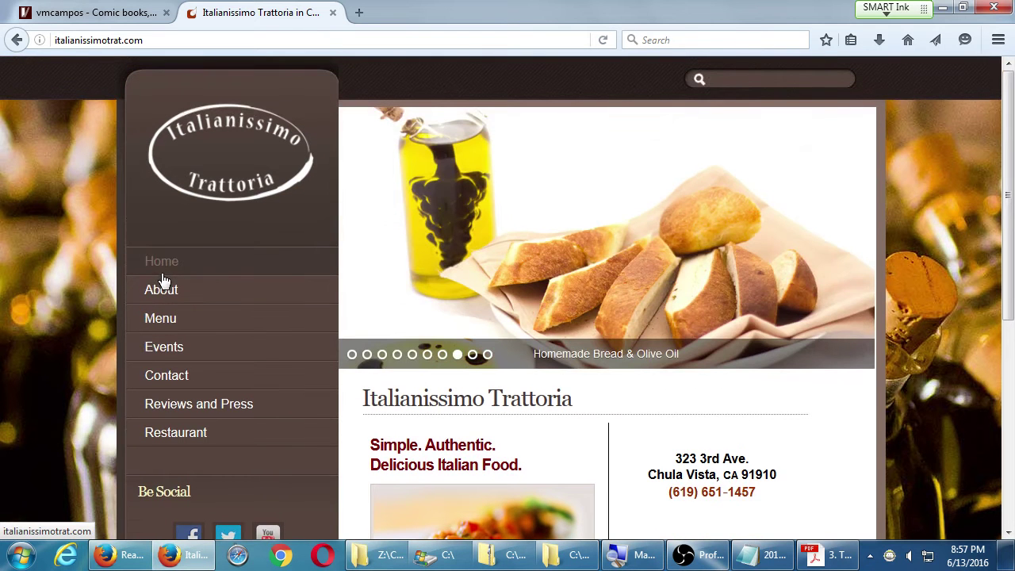
{"action": "left_click", "coordinate": [166, 287]}
{"action": "left_click", "coordinate": [193, 351]}
{"action": "scroll", "coordinate": [312, 449], "scroll_direction": "down", "scroll_amount": 3}
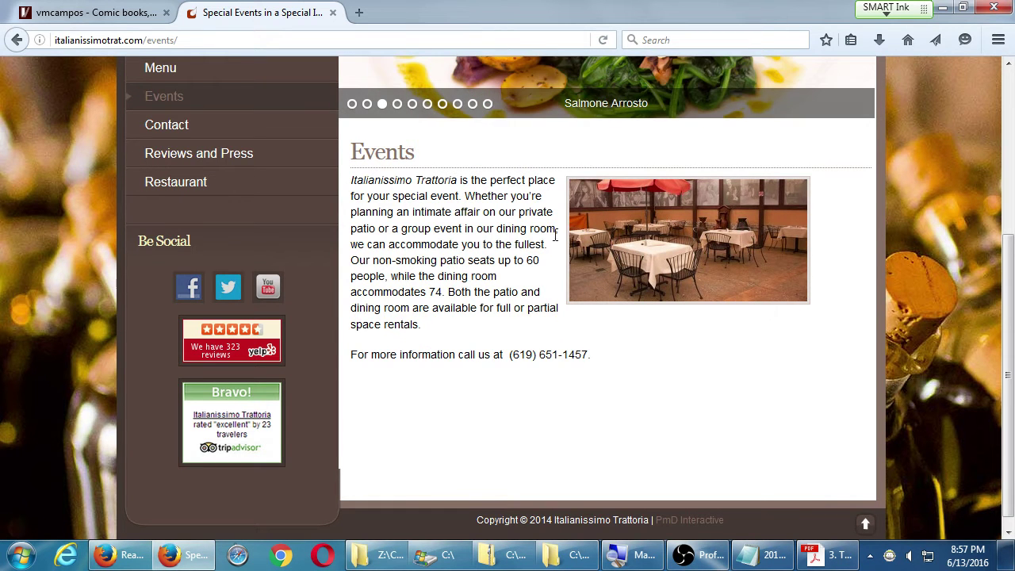
{"action": "left_click", "coordinate": [359, 13]}
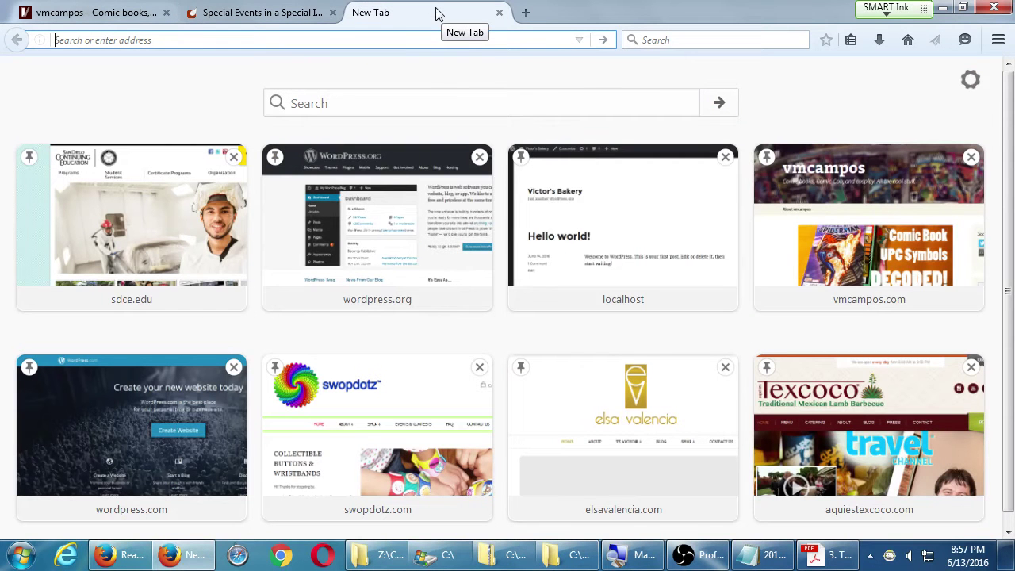
Step: Move the blank tab to second place, load aquiestexcoco.com and scroll its homepage
{"action": "left_click_drag", "start_coordinate": [436, 12], "coordinate": [242, 5]}
{"action": "type", "text": "aquiestexcoco.com/"}
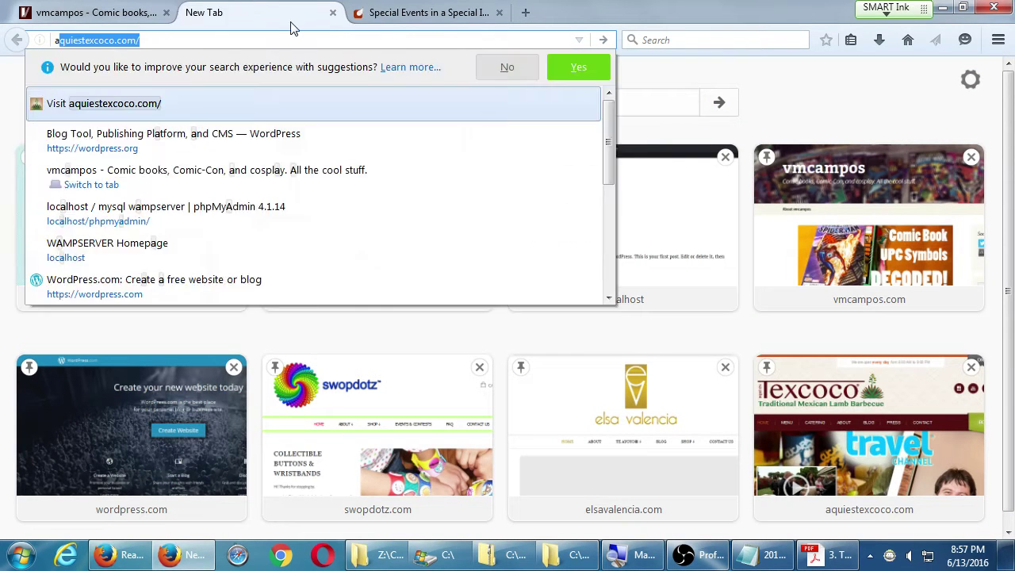
{"action": "key", "text": "Return"}
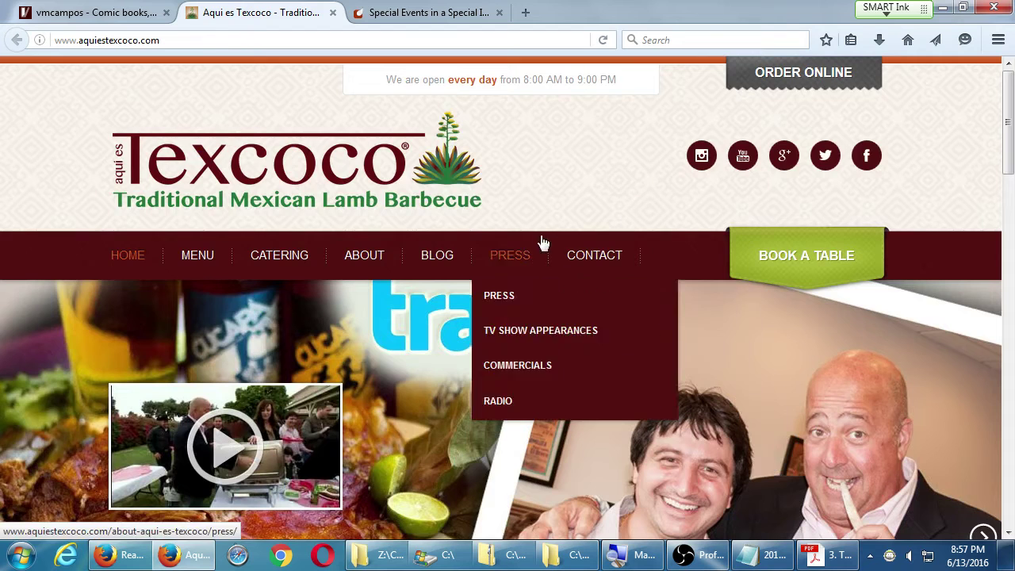
{"action": "scroll", "coordinate": [559, 170], "scroll_direction": "down", "scroll_amount": 3}
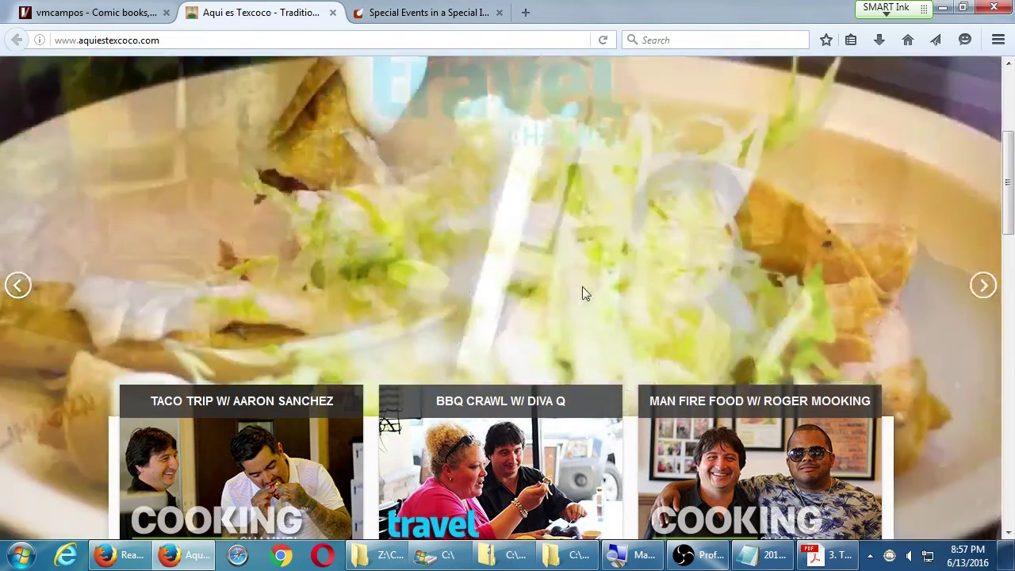
{"action": "scroll", "coordinate": [254, 351], "scroll_direction": "down", "scroll_amount": 2}
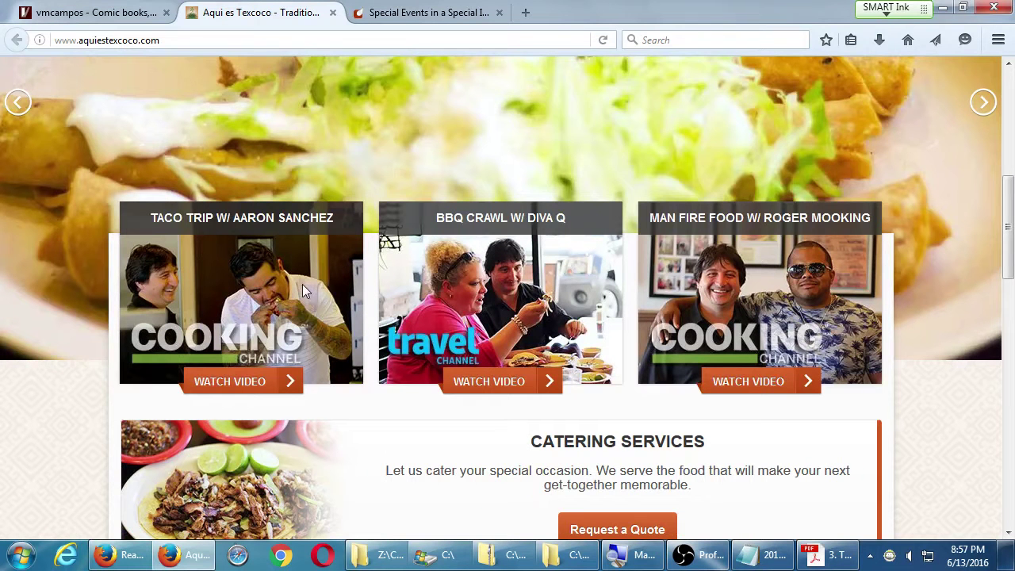
{"action": "scroll", "coordinate": [336, 356], "scroll_direction": "down", "scroll_amount": 3}
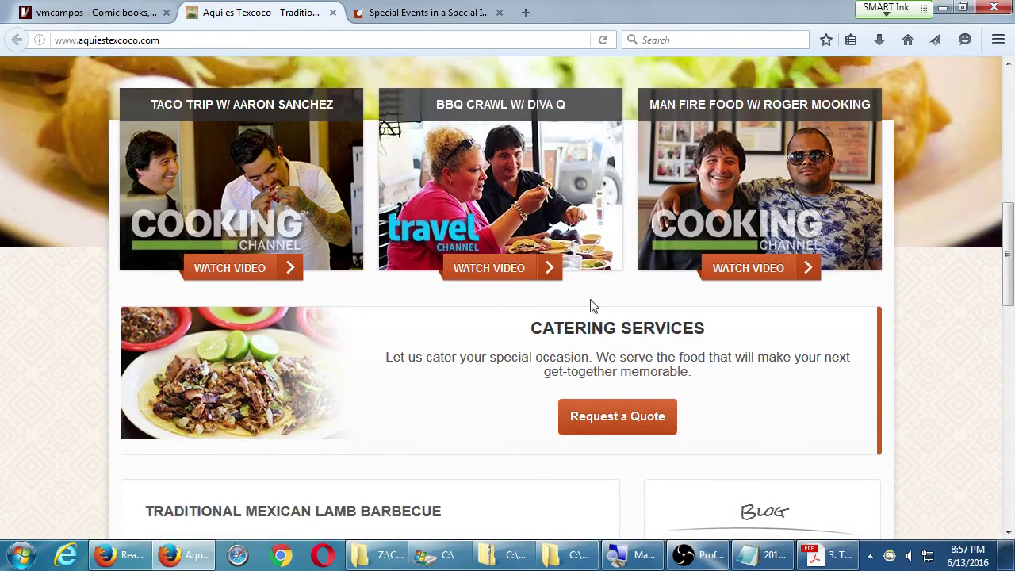
{"action": "scroll", "coordinate": [447, 360], "scroll_direction": "down", "scroll_amount": 5}
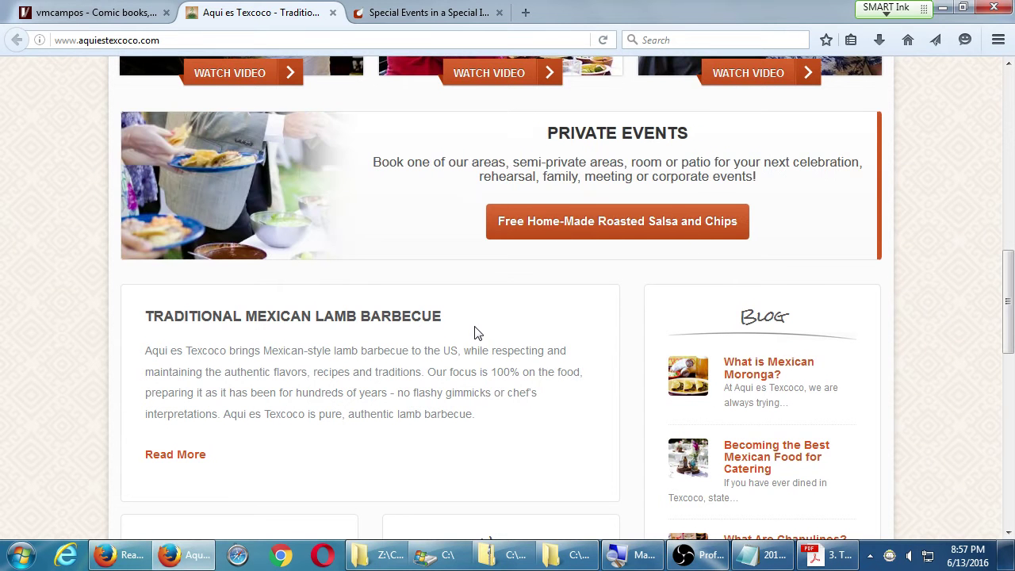
{"action": "scroll", "coordinate": [753, 268], "scroll_direction": "down", "scroll_amount": 3}
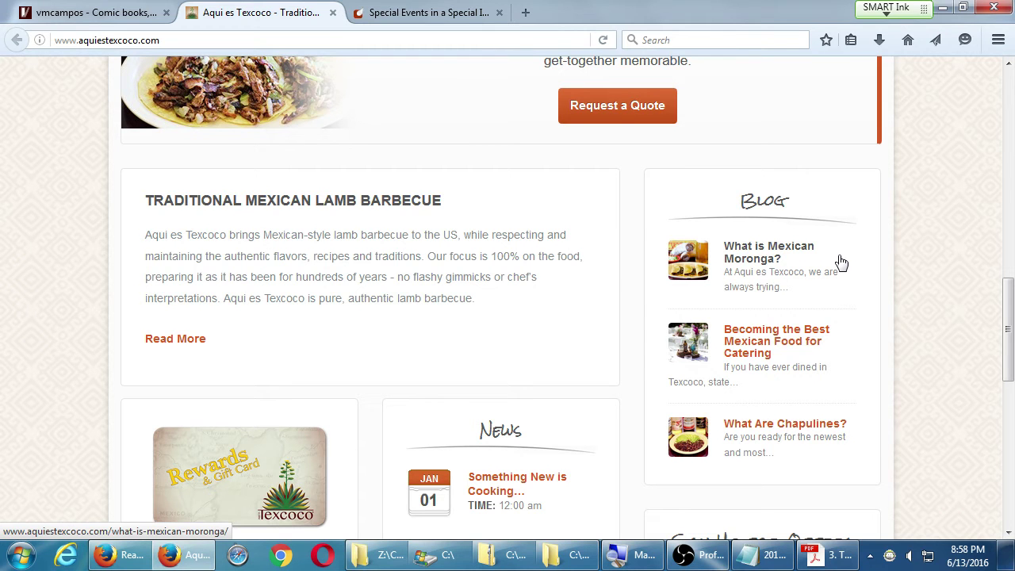
{"action": "key", "text": "alt+Tab"}
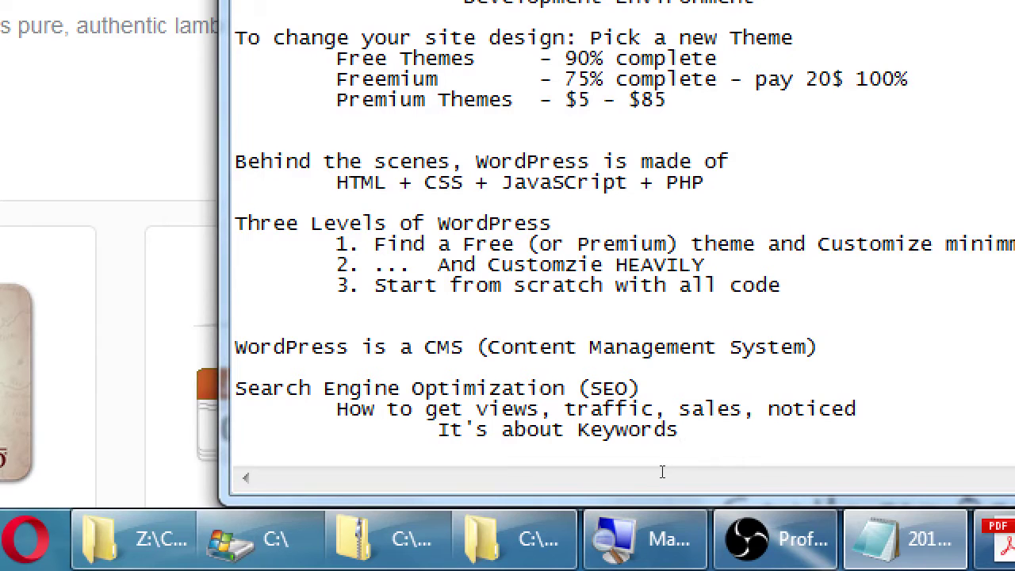
Step: Add the heading 'Three Styles of WordPress Sites' below the keywords note
{"action": "key", "text": "Return"}
{"action": "key", "text": "Return"}
{"action": "type", "text": "W"}
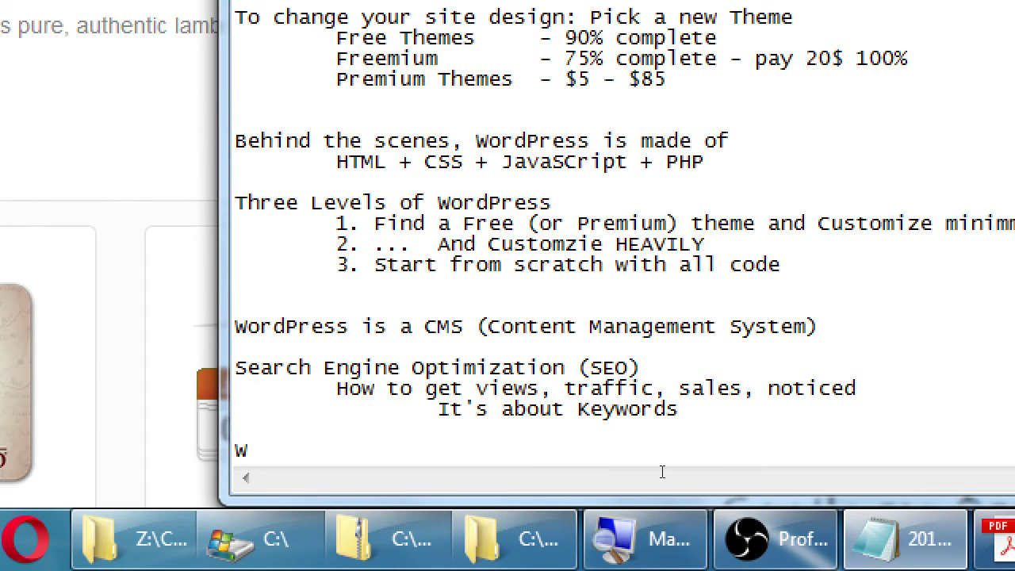
{"action": "key", "text": "alt+Tab"}
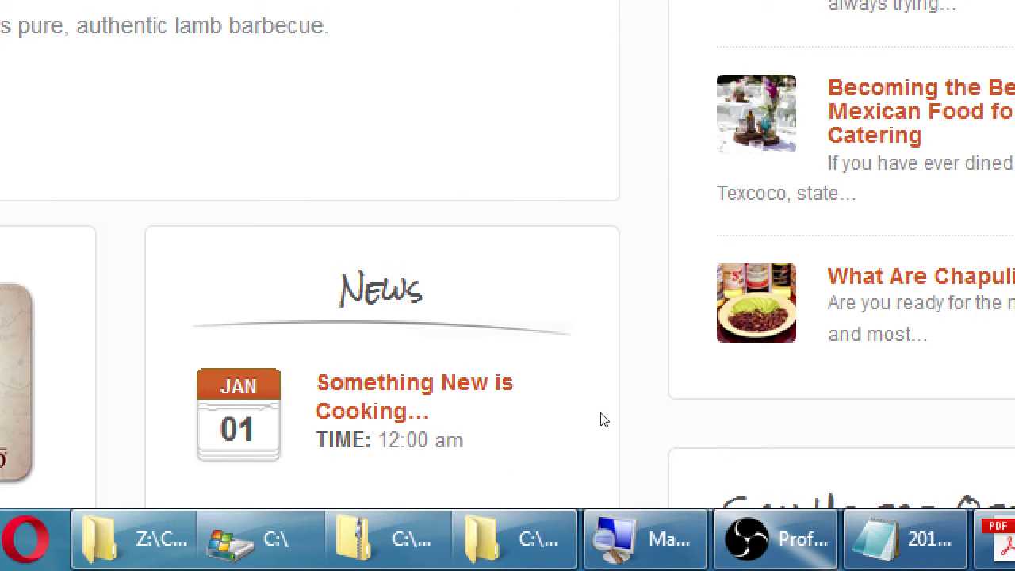
{"action": "key", "text": "alt+Tab"}
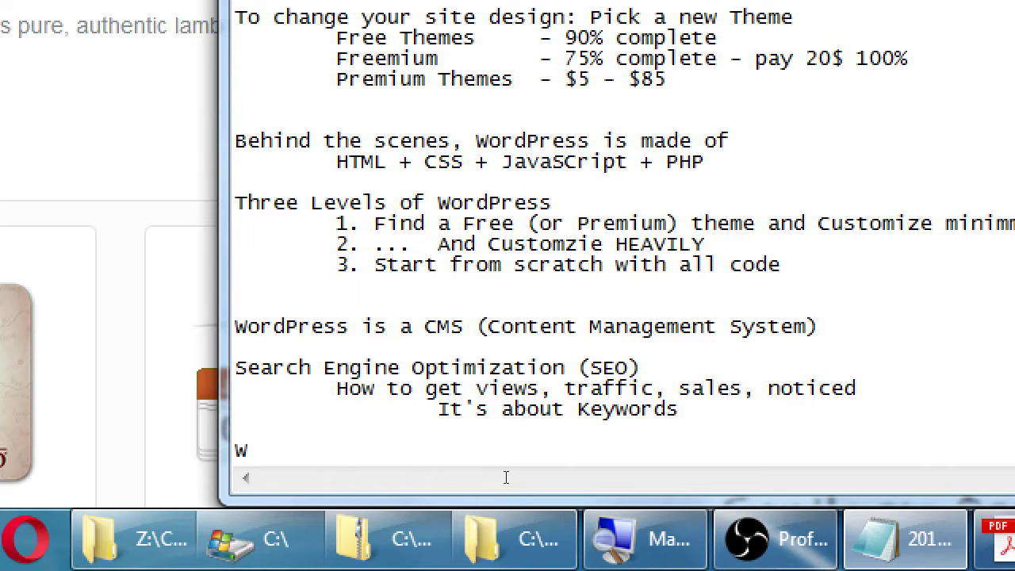
{"action": "key", "text": "BackSpace"}
{"action": "type", "text": "Three Styl"}
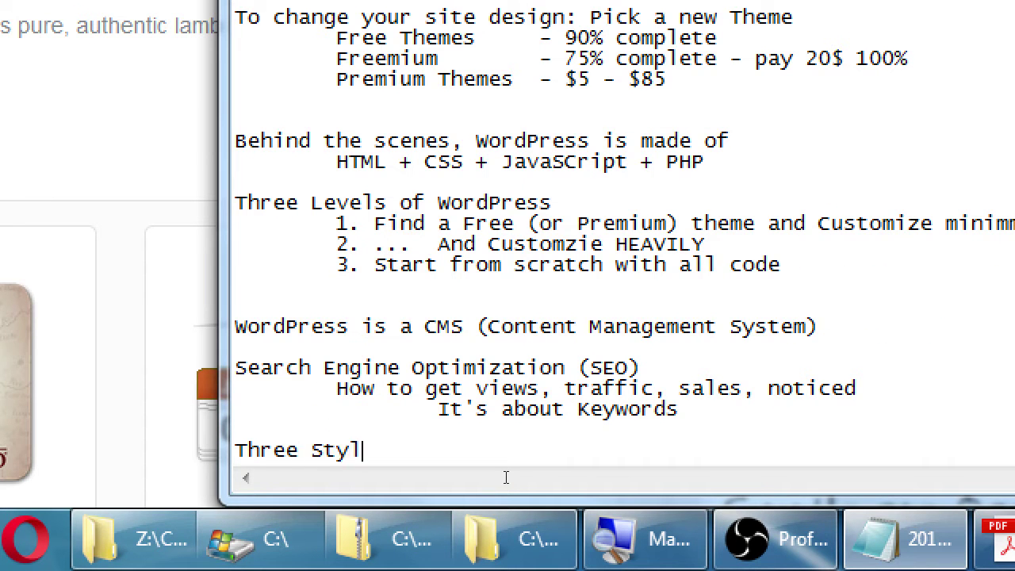
{"action": "type", "text": "es of WordPress Site"}
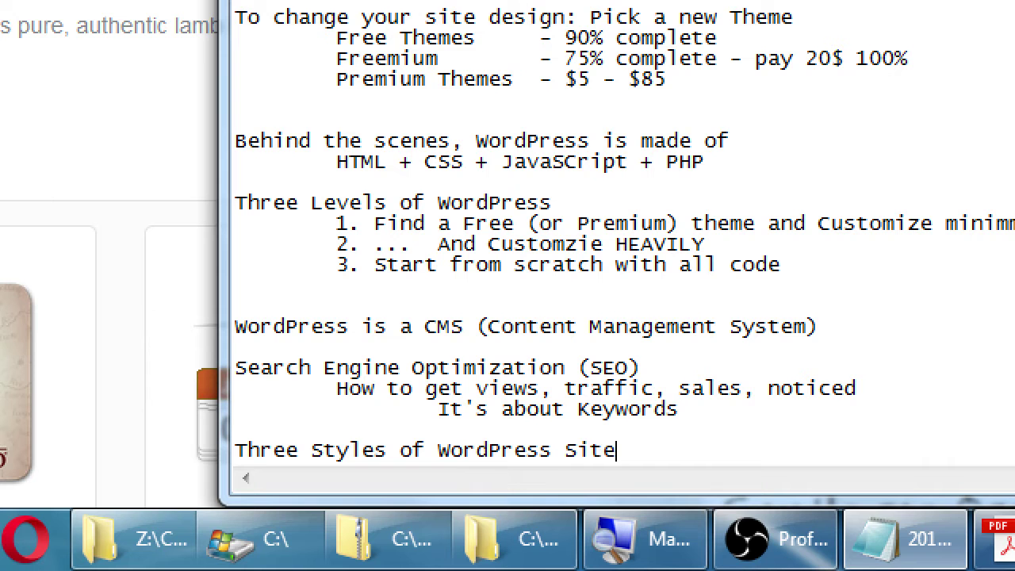
{"action": "type", "text": "s"}
Step: List Classic Blog, Hybrid Site and Static Site as indented lines under the heading
{"action": "key", "text": "Return"}
{"action": "key", "text": "Return"}
{"action": "key", "text": "Return"}
{"action": "key", "text": "Return"}
{"action": "key", "text": "Return"}
{"action": "key", "text": "Return"}
{"action": "key", "text": "Return"}
{"action": "key", "text": "Return"}
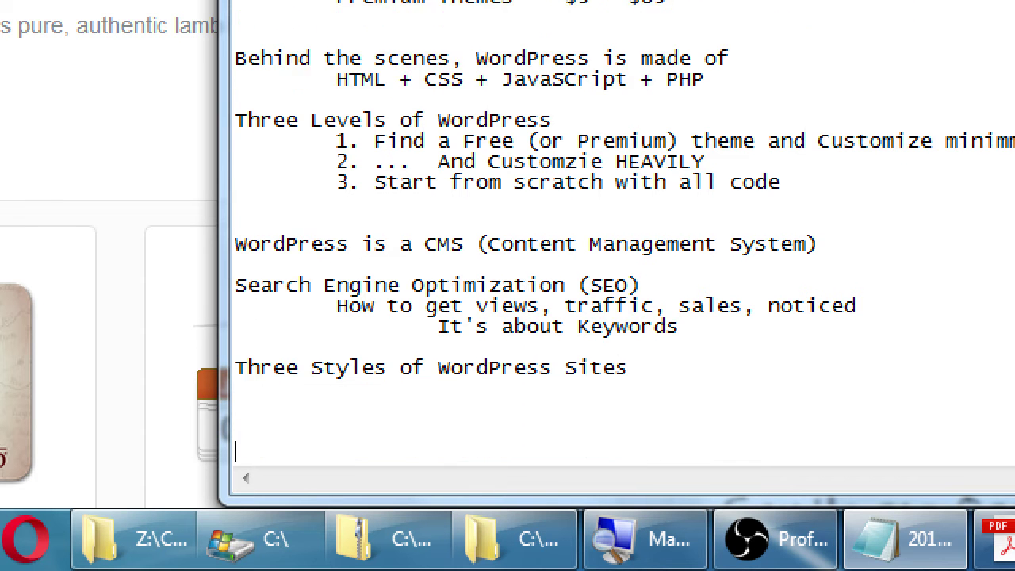
{"action": "key", "text": "BackSpace"}
{"action": "key", "text": "BackSpace"}
{"action": "key", "text": "BackSpace"}
{"action": "key", "text": "BackSpace"}
{"action": "key", "text": "BackSpace"}
{"action": "key", "text": "BackSpace"}
{"action": "key", "text": "BackSpace"}
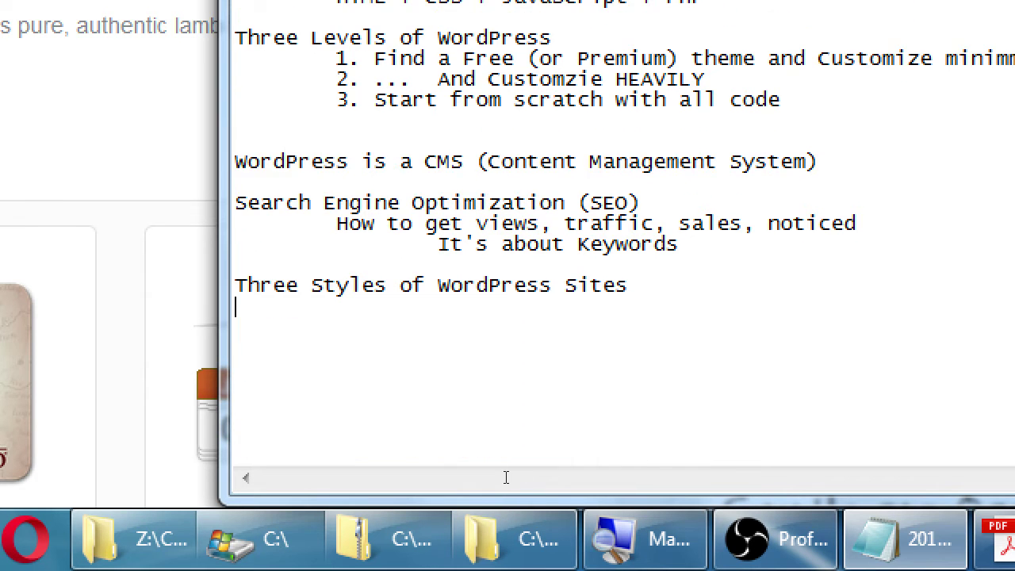
{"action": "key", "text": "Tab"}
{"action": "type", "text": "Classic Blog"}
{"action": "key", "text": "Return"}
{"action": "key", "text": "Return"}
{"action": "key", "text": "Tab"}
{"action": "type", "text": "Static Site"}
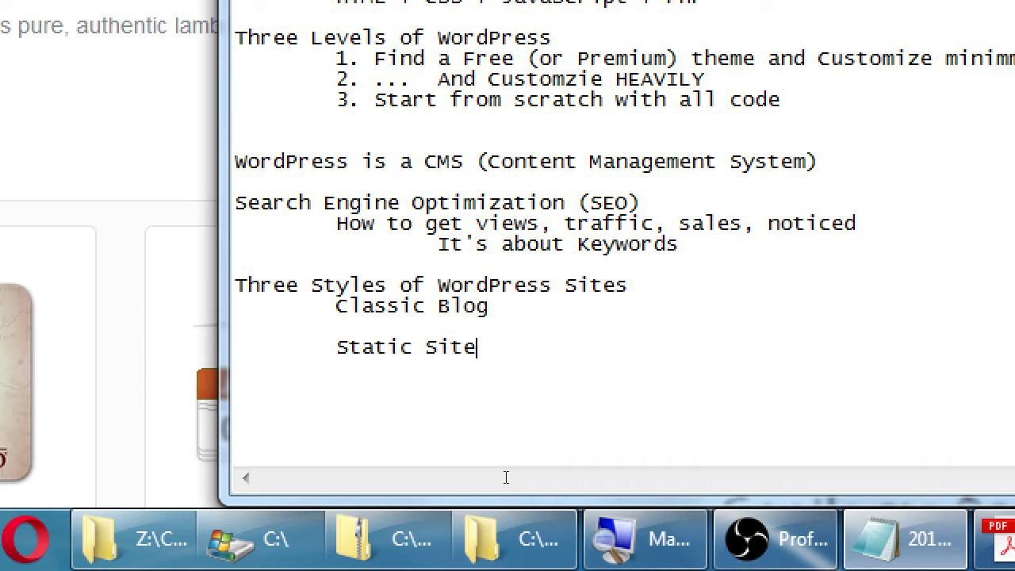
{"action": "key", "text": "Up"}
{"action": "key", "text": "Tab"}
{"action": "type", "text": "Hybrid Site"}
Step: Start the Classic Blog description: '- Latest articles push down older ones'
{"action": "key", "text": "Up"}
{"action": "key", "text": "End"}
{"action": "key", "text": "Tab"}
{"action": "type", "text": "- Latest par"}
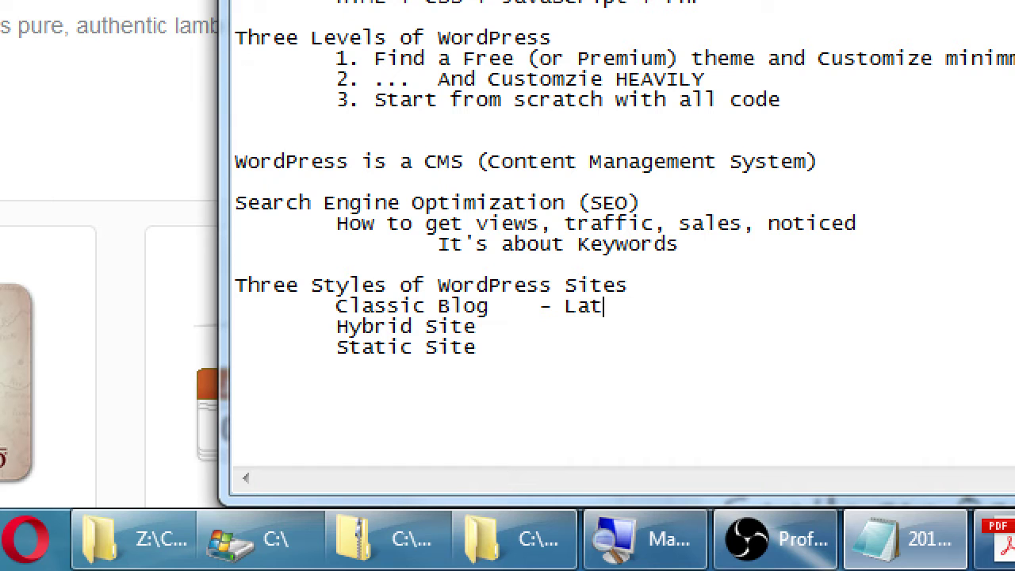
{"action": "key", "text": "BackSpace"}
{"action": "key", "text": "BackSpace"}
{"action": "key", "text": "BackSpace"}
{"action": "type", "text": "articles pus"}
{"action": "type", "text": "h down older o"}
{"action": "type", "text": "nws"}
{"action": "key", "text": "BackSpace"}
{"action": "type", "text": "e"}
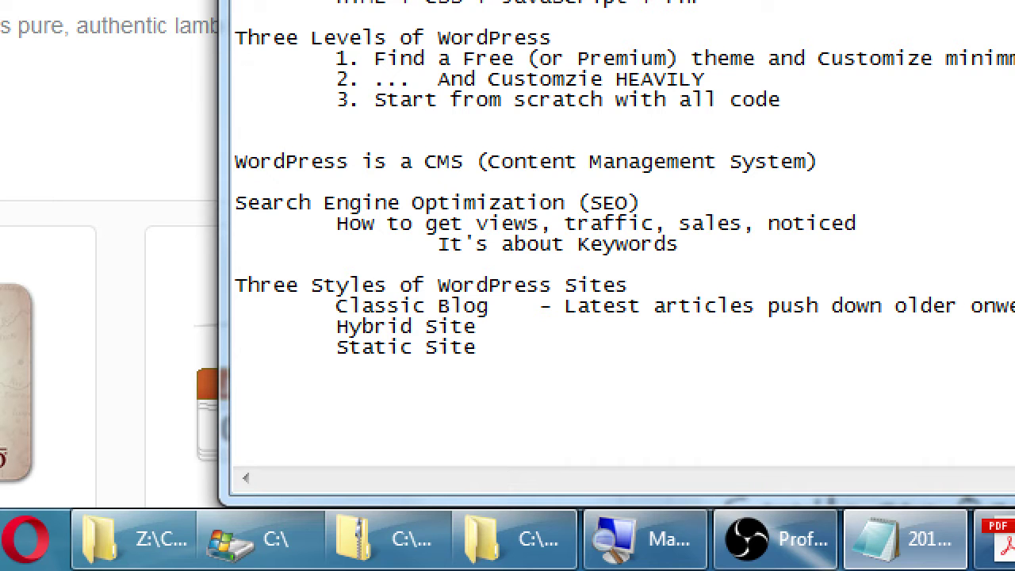
{"action": "key", "text": "BackSpace"}
{"action": "key", "text": "BackSpace"}
{"action": "key", "text": "BackSpace"}
Step: Finish Classic Blog, describe Static Site as no blog push-down, Hybrid as 'Mixes Static & Classic Blog'
{"action": "type", "text": "es on home page"}
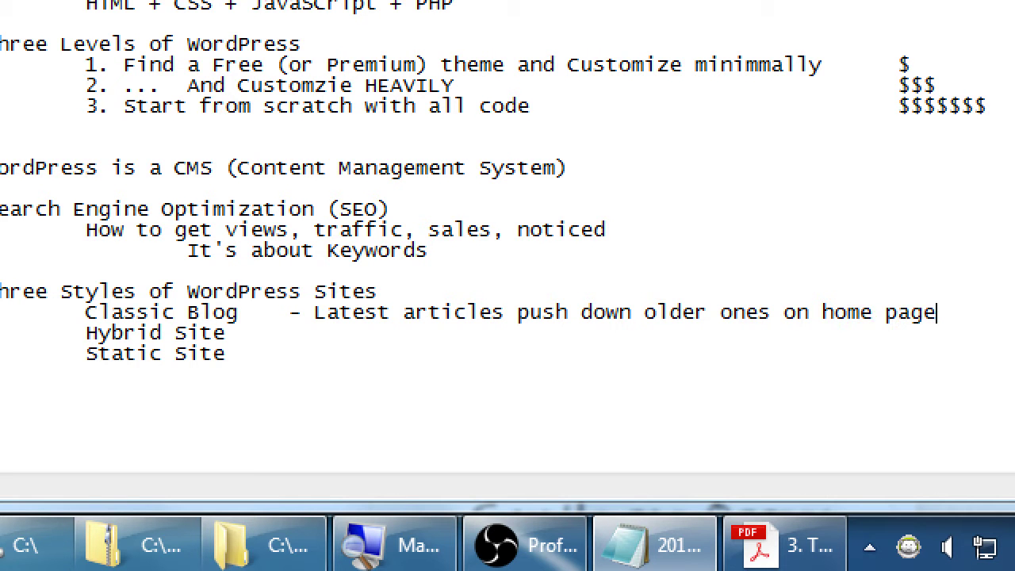
{"action": "key", "text": "Down"}
{"action": "key", "text": "Down"}
{"action": "key", "text": "Tab"}
{"action": "type", "text": "- (Can have"}
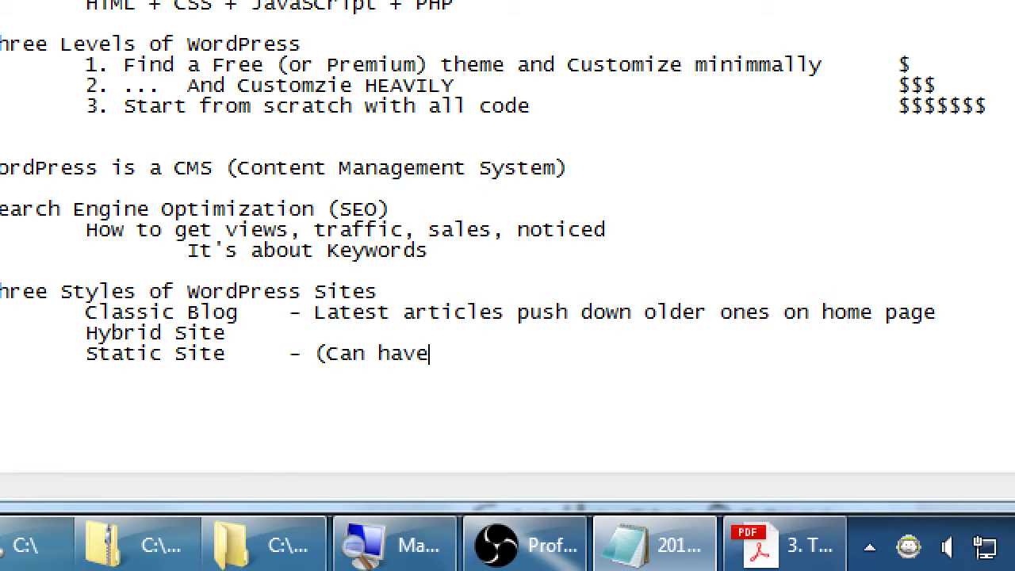
{"action": "type", "text": " animatio"}
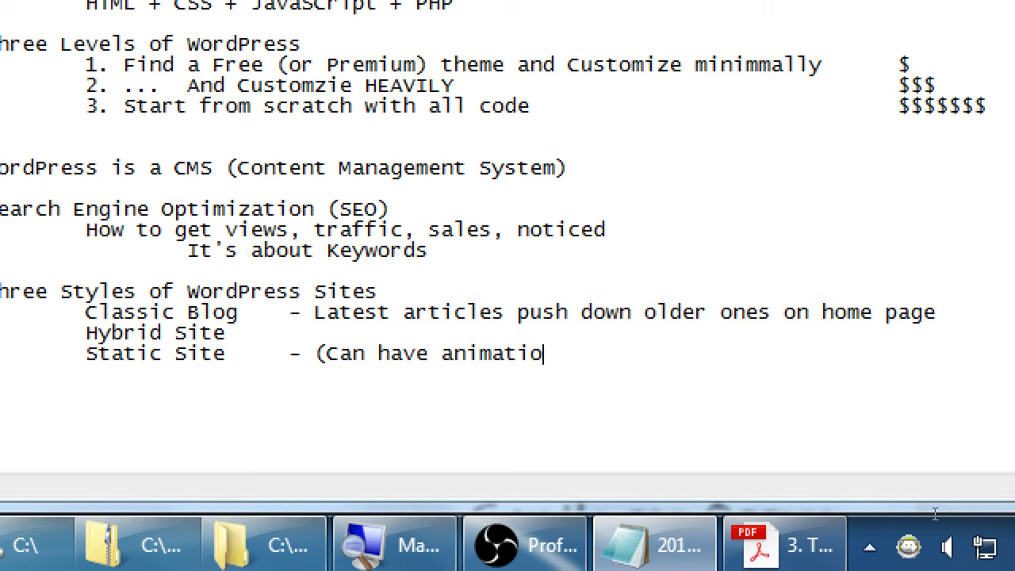
{"action": "type", "text": "n) No Bl"}
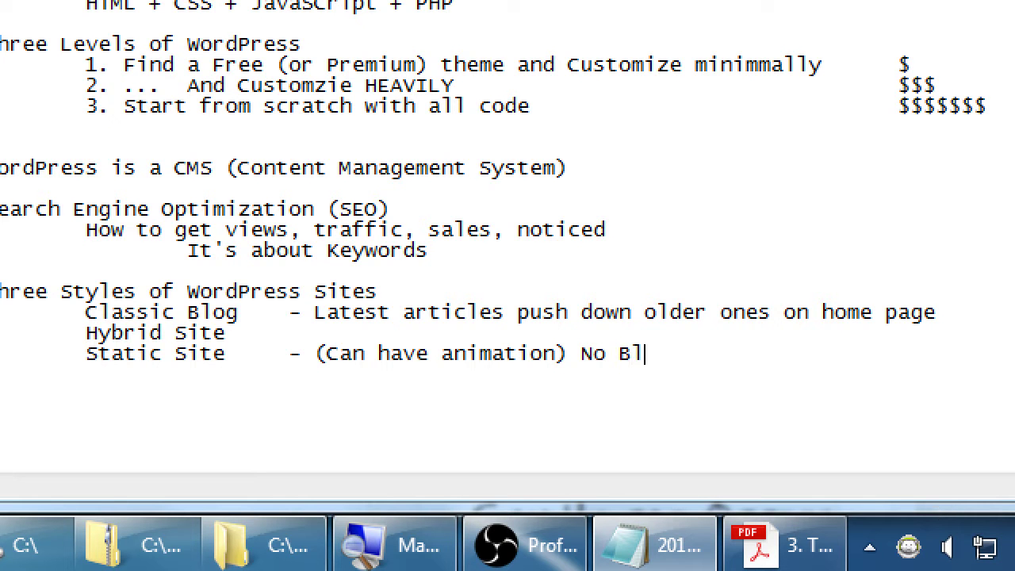
{"action": "type", "text": "ogs push dow"}
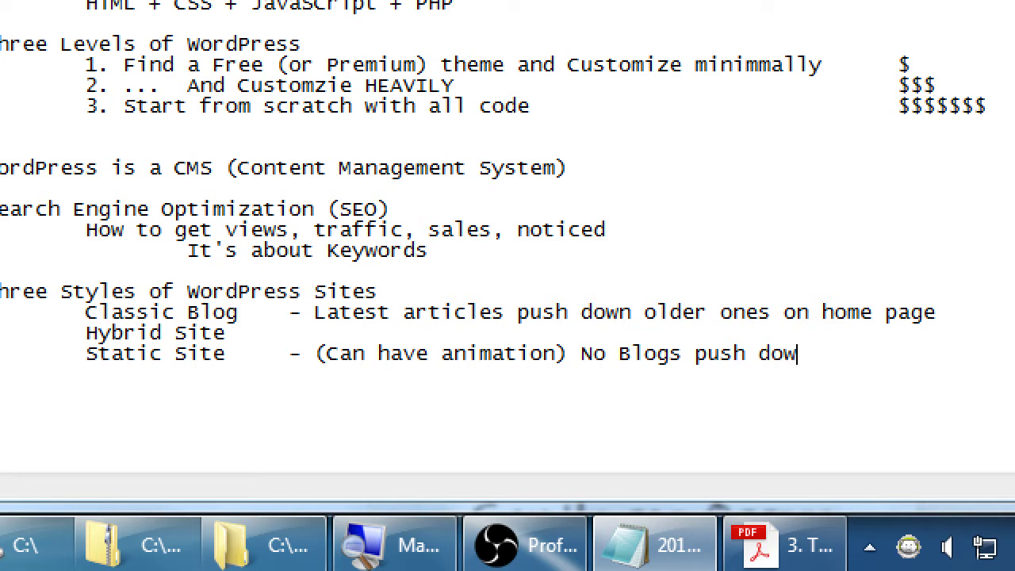
{"action": "type", "text": "n on the home page"}
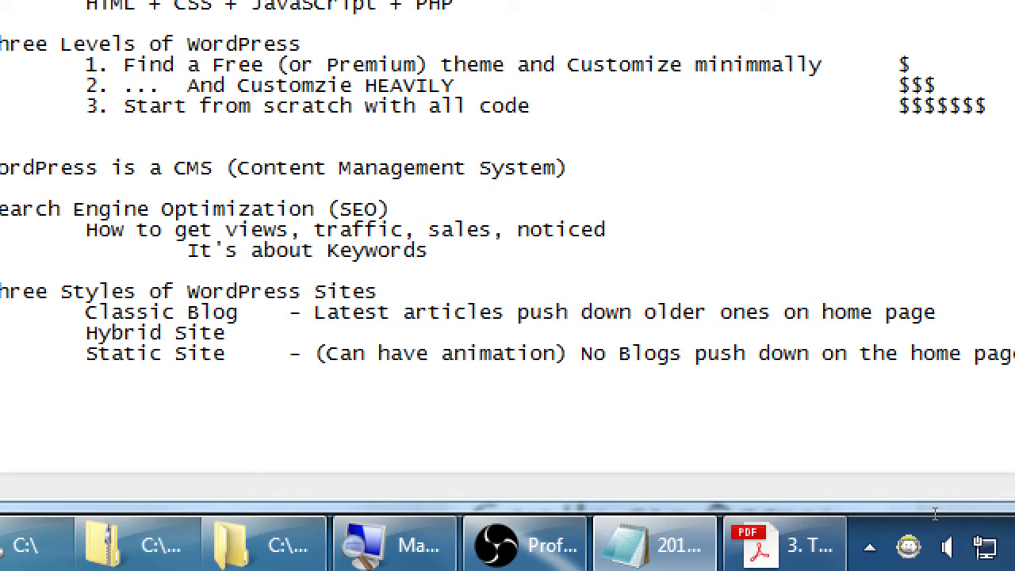
{"action": "key", "text": "Tab"}
{"action": "type", "text": "- Mixes Static"}
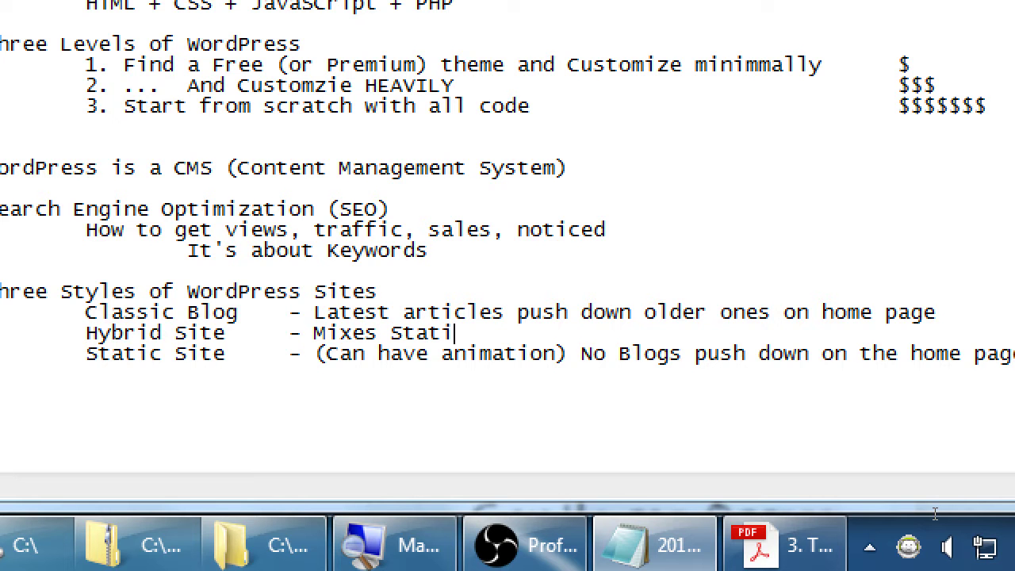
{"action": "type", "text": " & B"}
{"action": "key", "text": "BackSpace"}
{"action": "type", "text": "Classic Blog"}
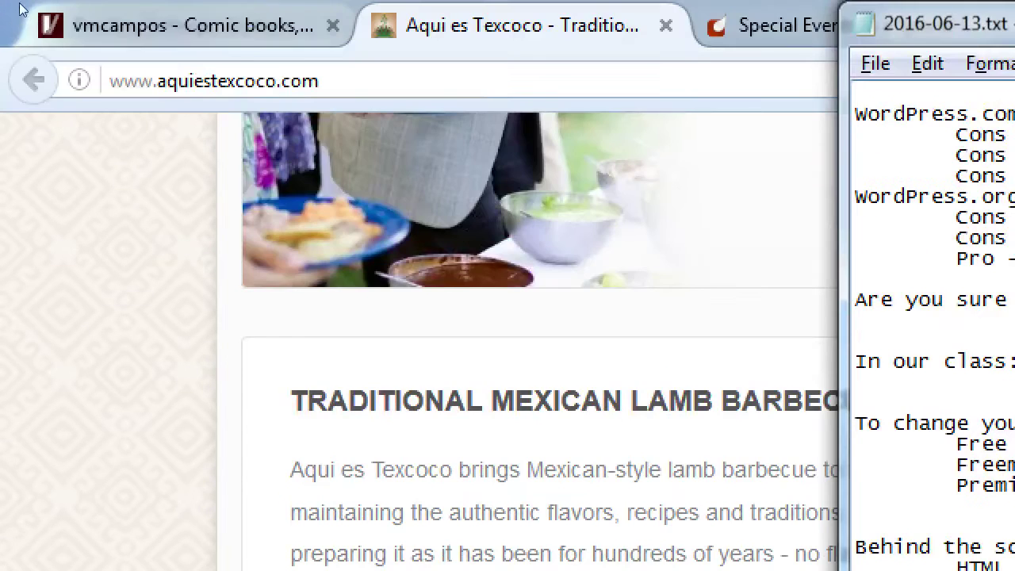
Step: Bring Firefox forward on the Italianissimo Trattoria Events tab
{"action": "left_click", "coordinate": [75, 19]}
{"action": "key", "text": "ctrl+Tab"}
{"action": "key", "text": "ctrl+Tab"}
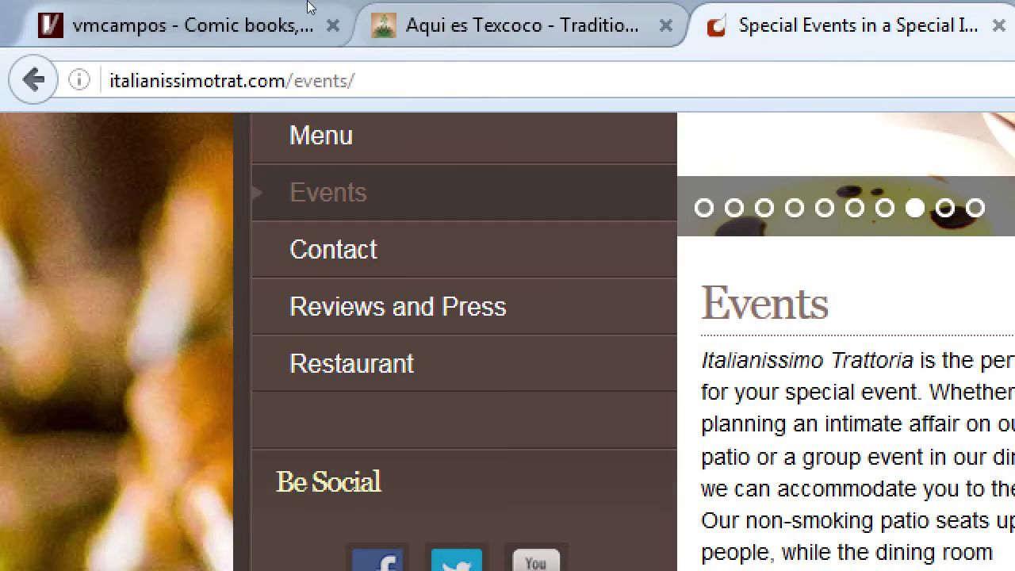
{"action": "key", "text": "alt+Tab"}
{"action": "key", "text": "alt+Tab"}
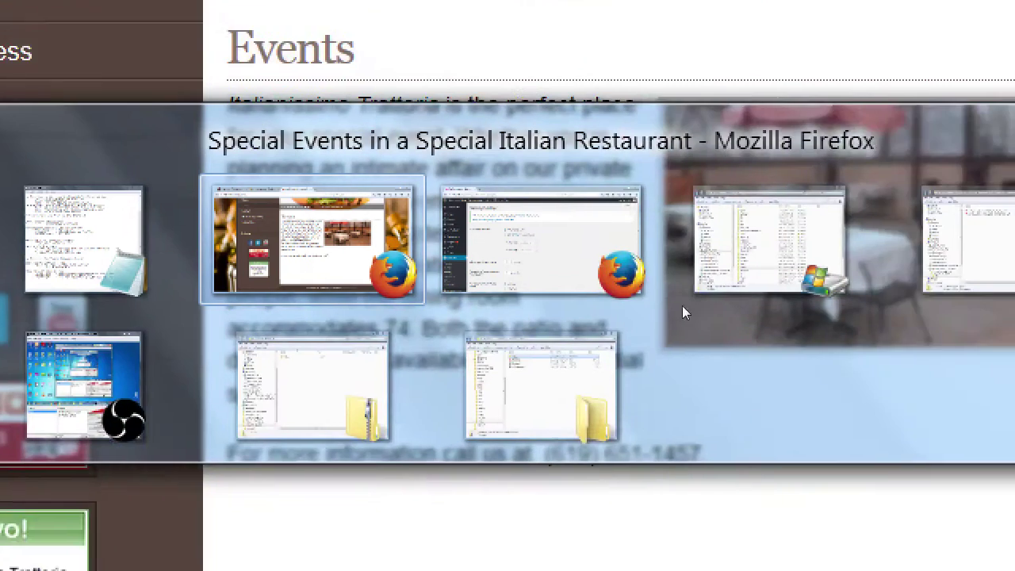
Step: In Reading Settings, choose A static page and look through the Front page and Posts page dropdowns
{"action": "left_click", "coordinate": [717, 301]}
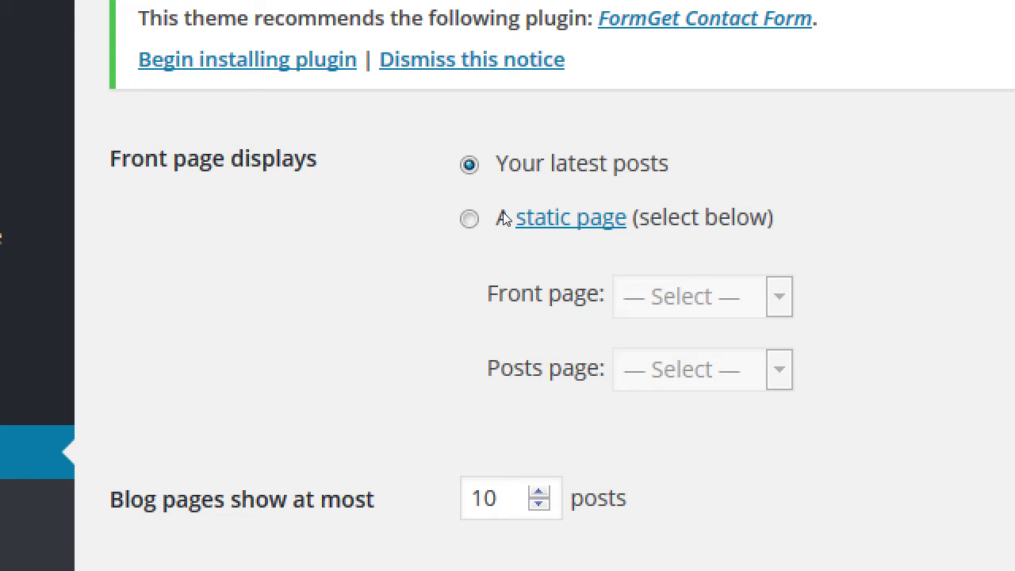
{"action": "left_click", "coordinate": [504, 220]}
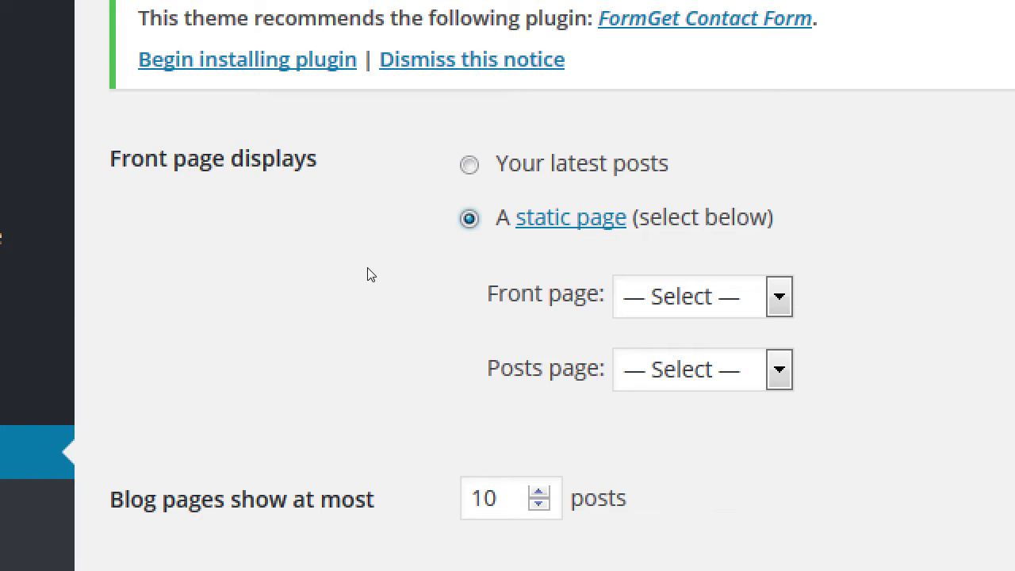
{"action": "left_click_drag", "start_coordinate": [344, 296], "coordinate": [373, 302]}
{"action": "key", "text": "alt+Down"}
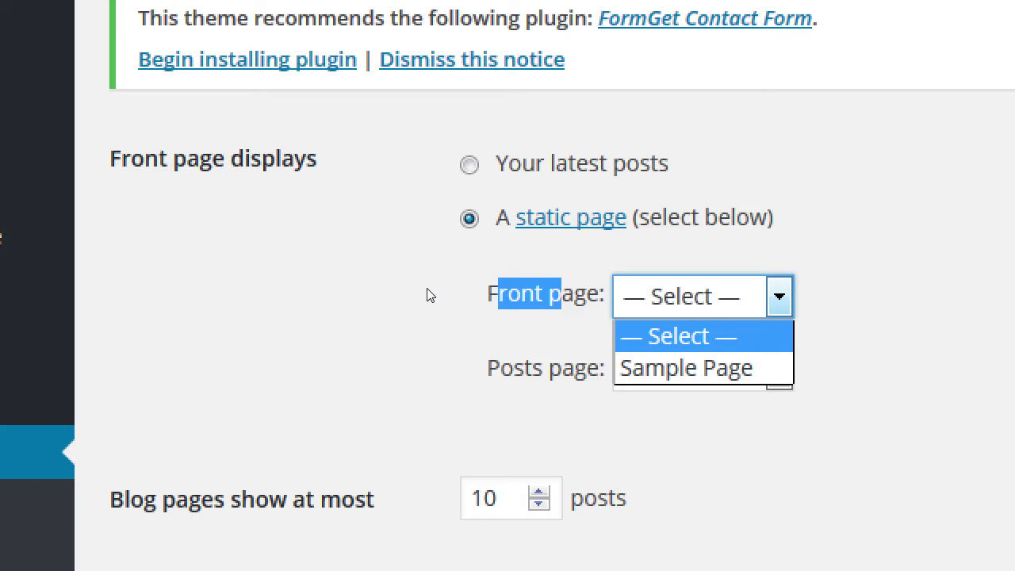
{"action": "left_click", "coordinate": [256, 301]}
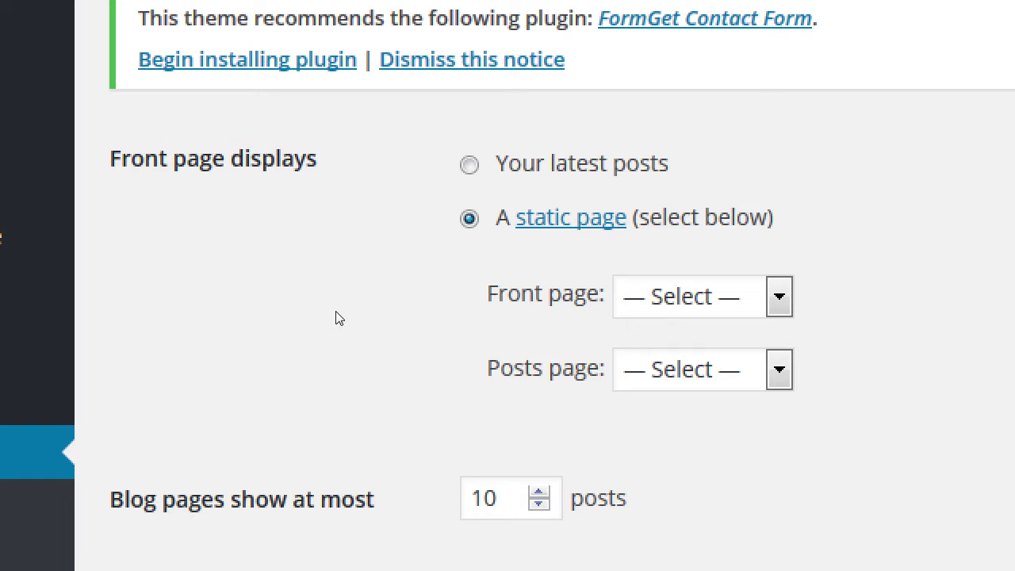
{"action": "key", "text": "alt+Down"}
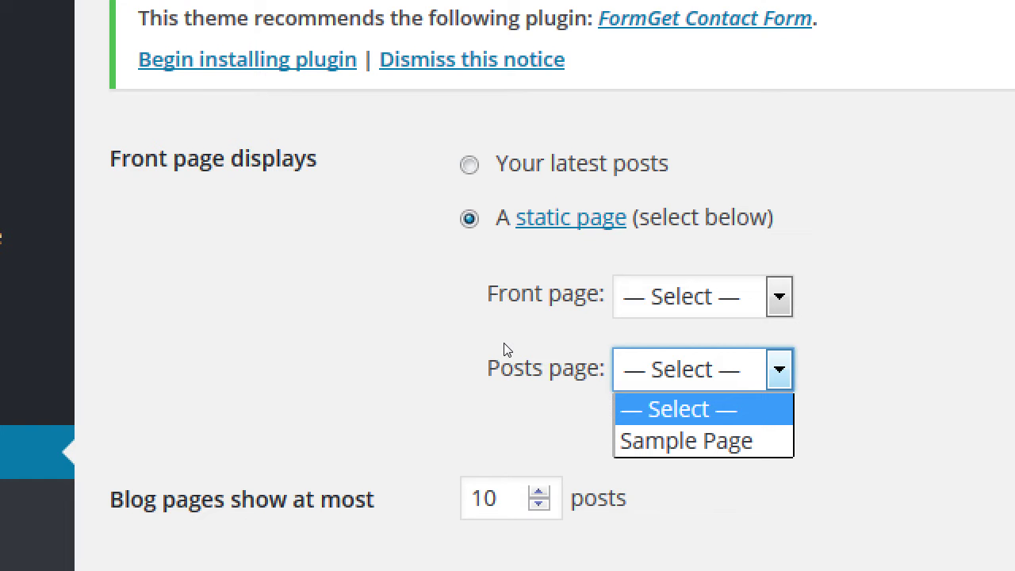
{"action": "left_click", "coordinate": [265, 235]}
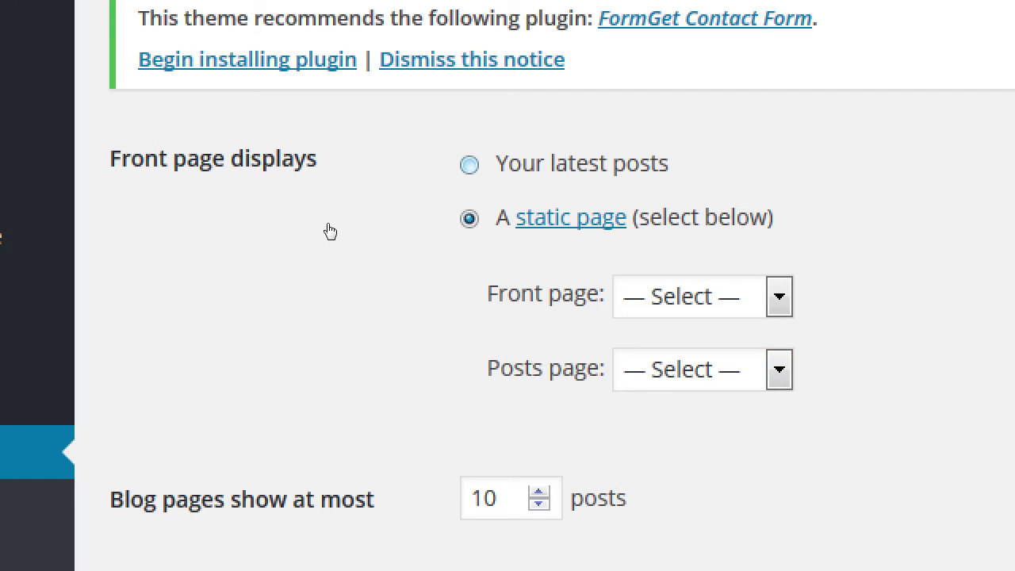
Step: Browse the static-page dropdowns again, then set the front page back to Your latest posts
{"action": "key", "text": "Up"}
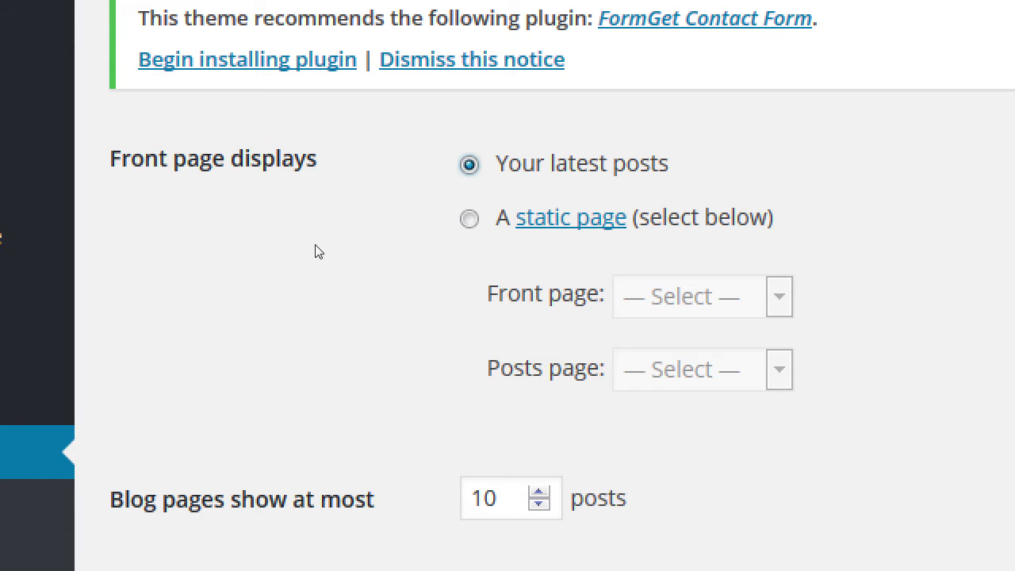
{"action": "key", "text": "Down"}
{"action": "key", "text": "Tab"}
{"action": "key", "text": "alt+Down"}
{"action": "key", "text": "Down"}
{"action": "left_click", "coordinate": [272, 293]}
{"action": "key", "text": "Tab"}
{"action": "key", "text": "alt+Down"}
{"action": "key", "text": "Down"}
{"action": "left_click", "coordinate": [531, 341]}
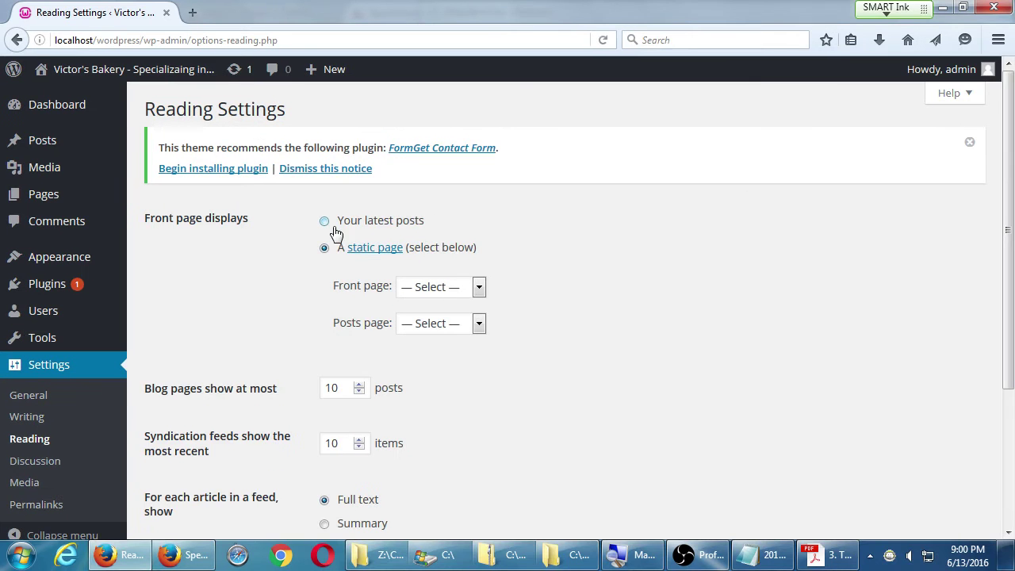
{"action": "left_click", "coordinate": [324, 225]}
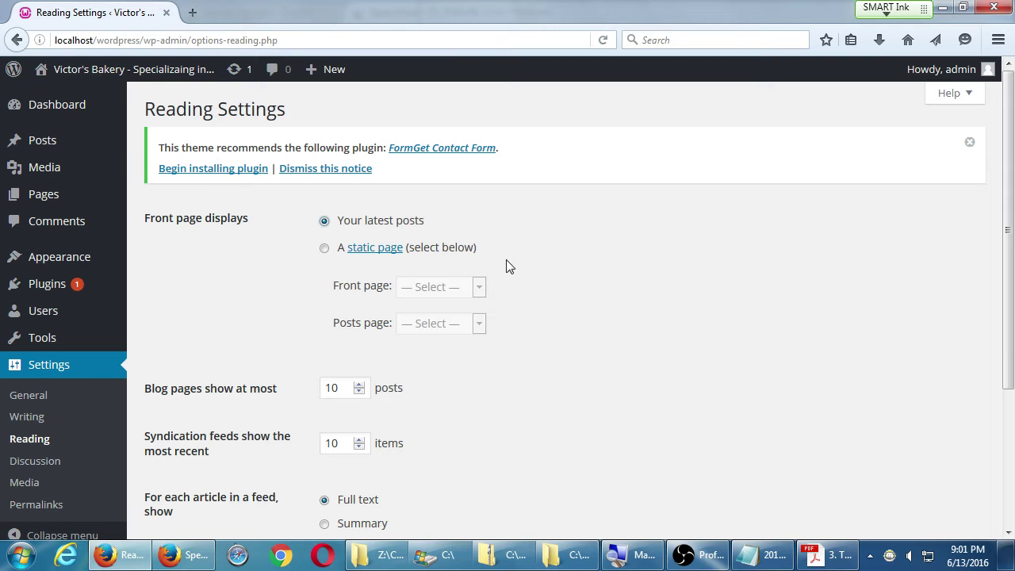
Step: Save Reading settings: 10 posts per page, 10 full-text feed items, search engines discouraged
{"action": "scroll", "coordinate": [525, 328], "scroll_direction": "down", "scroll_amount": 3}
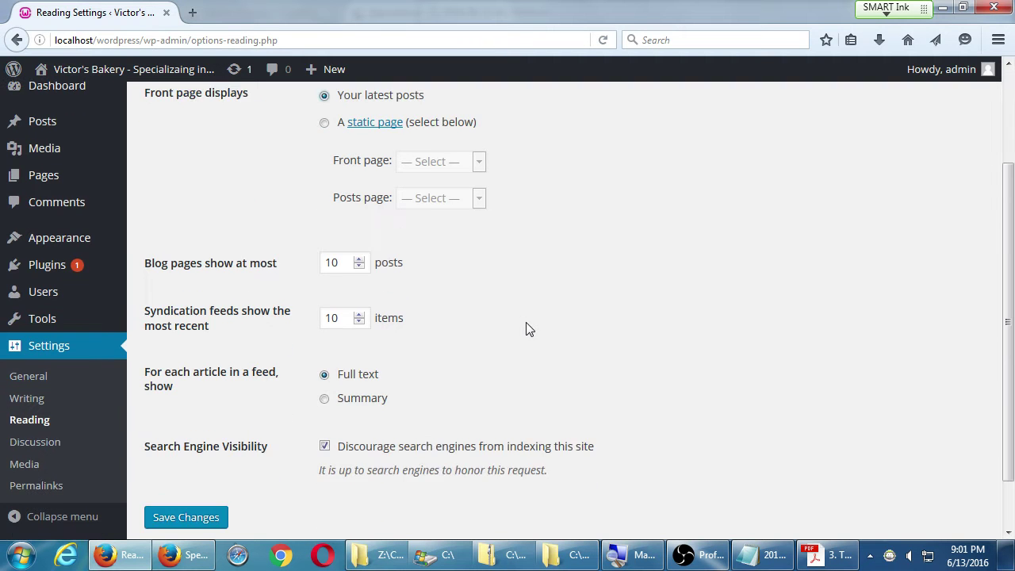
{"action": "scroll", "coordinate": [530, 328], "scroll_direction": "down", "scroll_amount": 1}
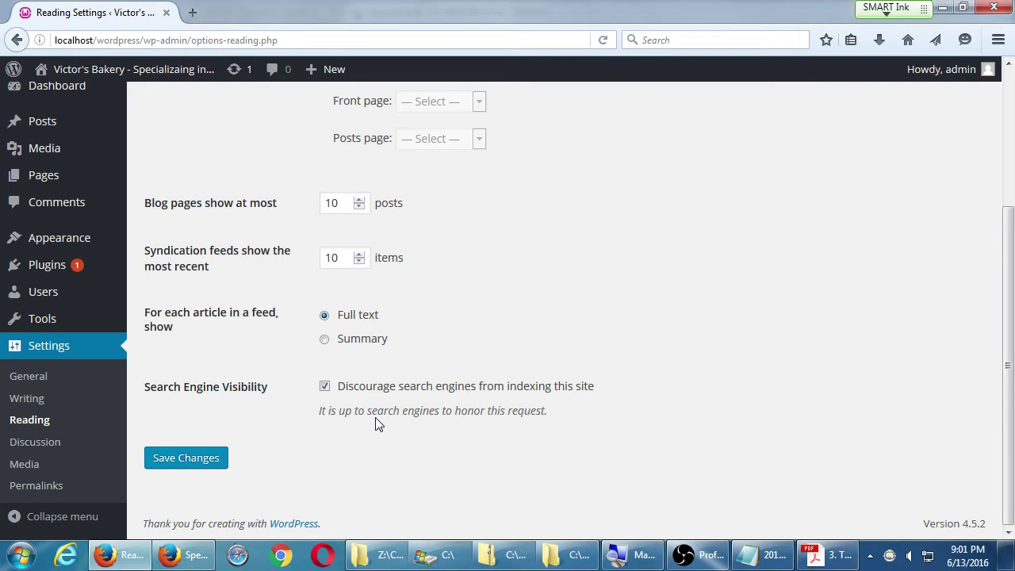
{"action": "scroll", "coordinate": [626, 380], "scroll_direction": "up", "scroll_amount": 4}
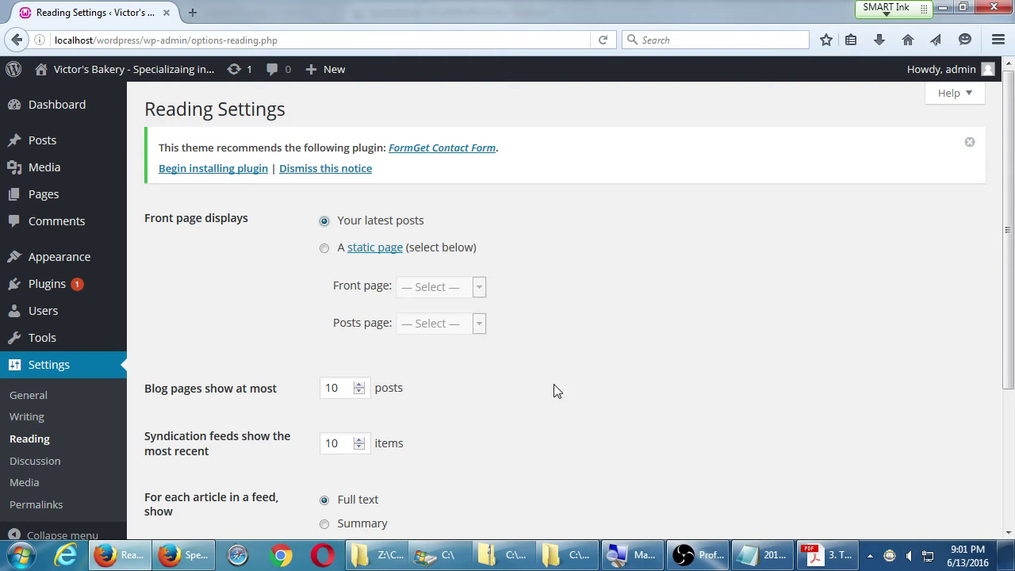
{"action": "scroll", "coordinate": [468, 376], "scroll_direction": "down", "scroll_amount": 3}
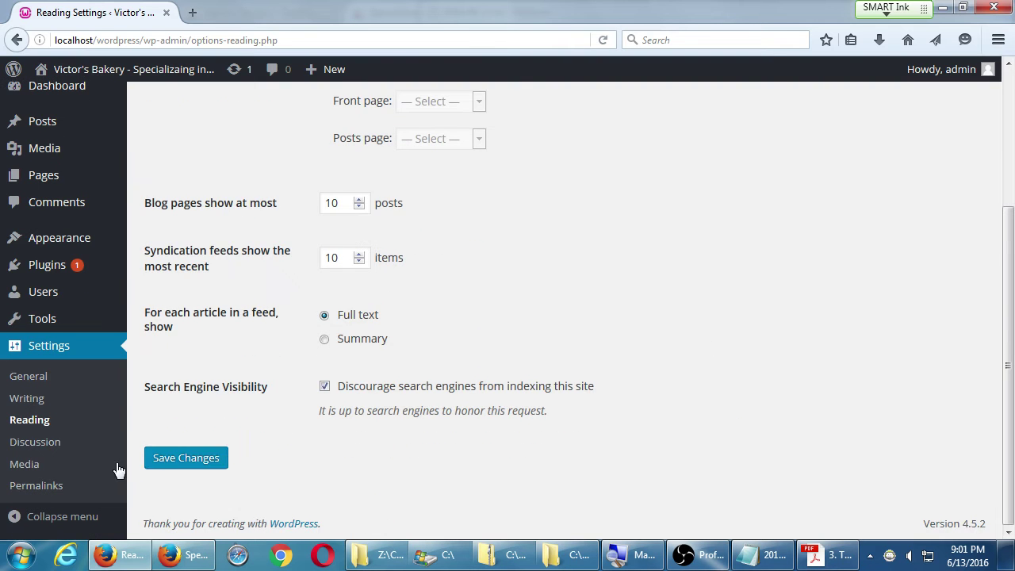
{"action": "left_click", "coordinate": [159, 458]}
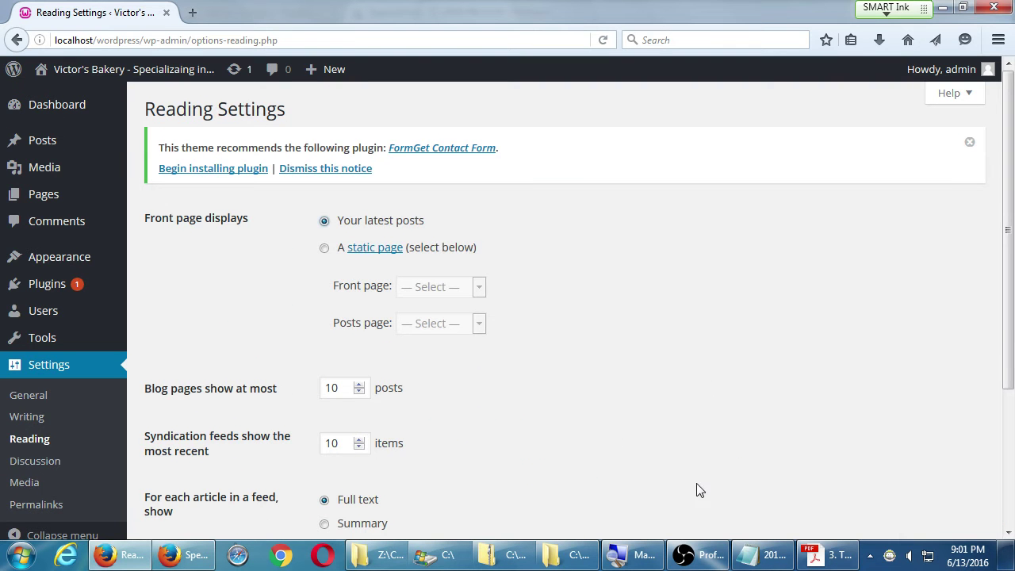
{"action": "scroll", "coordinate": [588, 317], "scroll_direction": "down", "scroll_amount": 3}
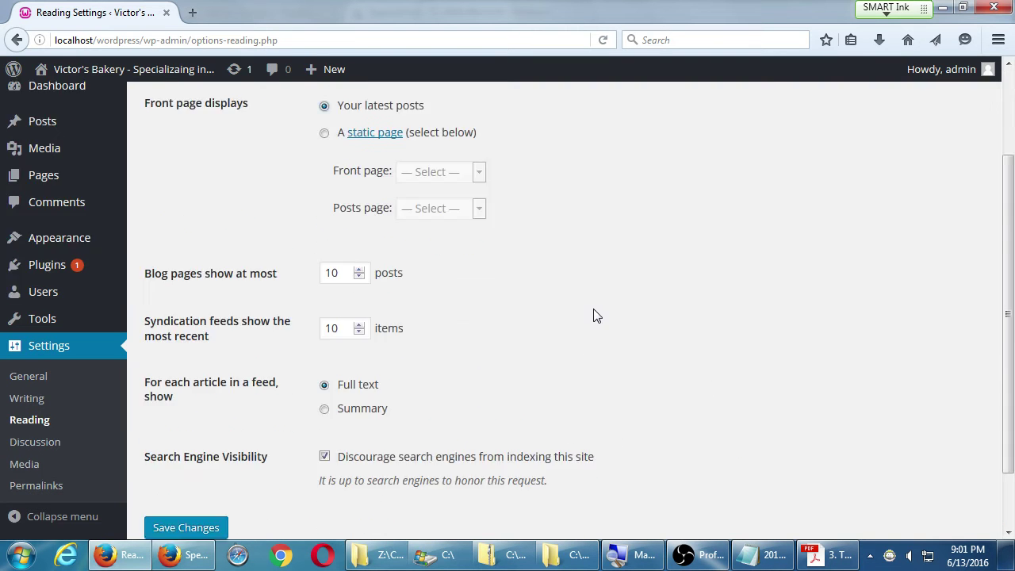
{"action": "scroll", "coordinate": [607, 295], "scroll_direction": "up", "scroll_amount": 1}
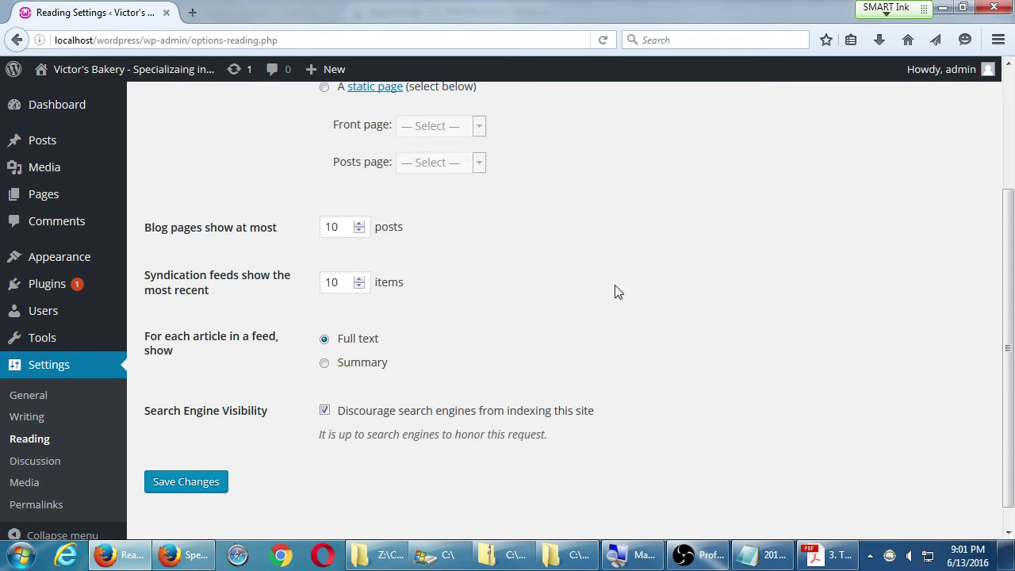
{"action": "scroll", "coordinate": [564, 294], "scroll_direction": "up", "scroll_amount": 2}
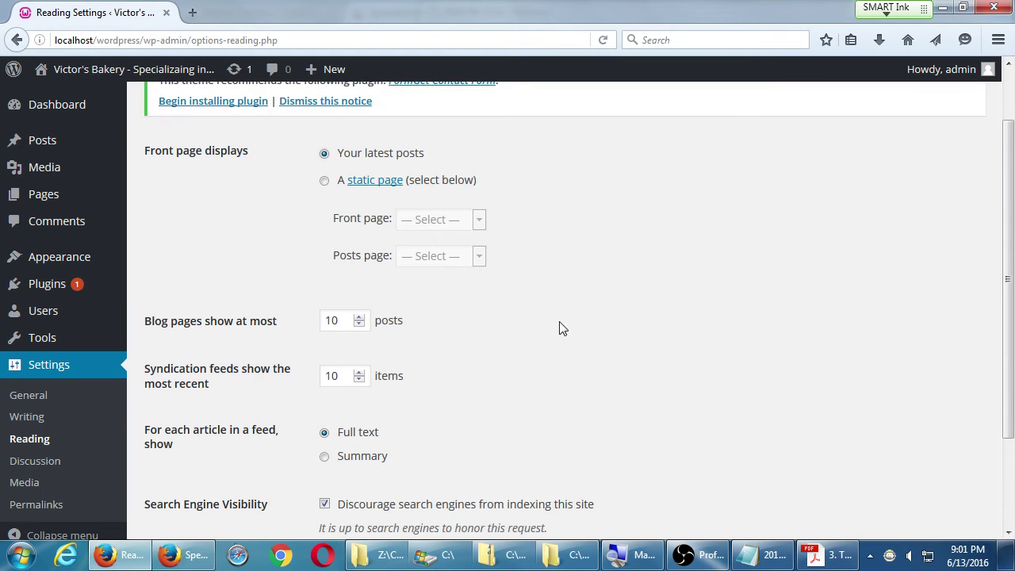
Step: Go to Settings > Discussion and look over its default article and comment options
{"action": "left_click", "coordinate": [46, 466]}
{"action": "scroll", "coordinate": [208, 411], "scroll_direction": "down", "scroll_amount": 8}
{"action": "scroll", "coordinate": [210, 414], "scroll_direction": "up", "scroll_amount": 8}
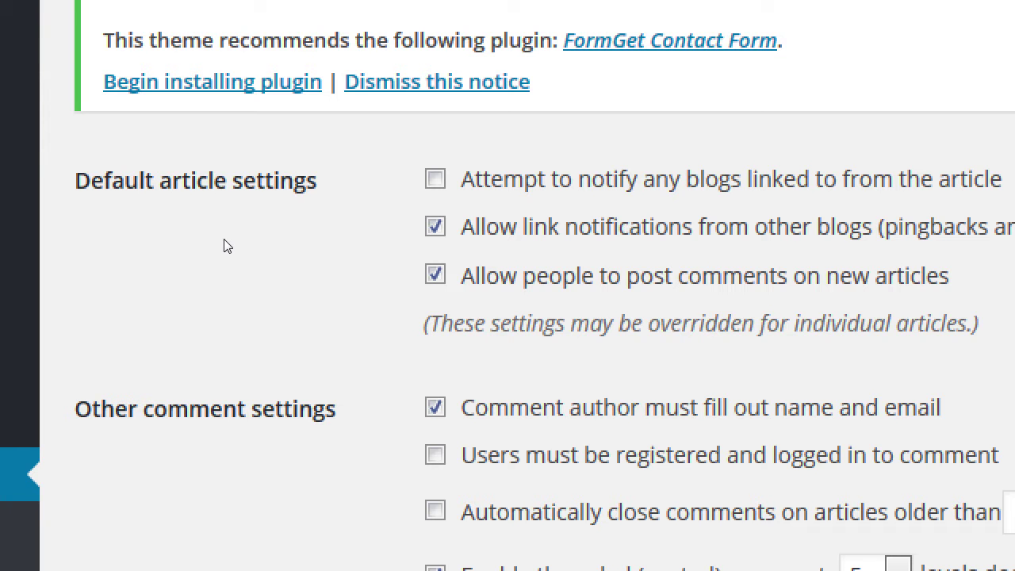
Step: Under 'It's about Keywords', add the indented note 'Do you have Backlinks? (aka Inbound Links; Incoming Links)'
{"action": "key", "text": "alt+Tab"}
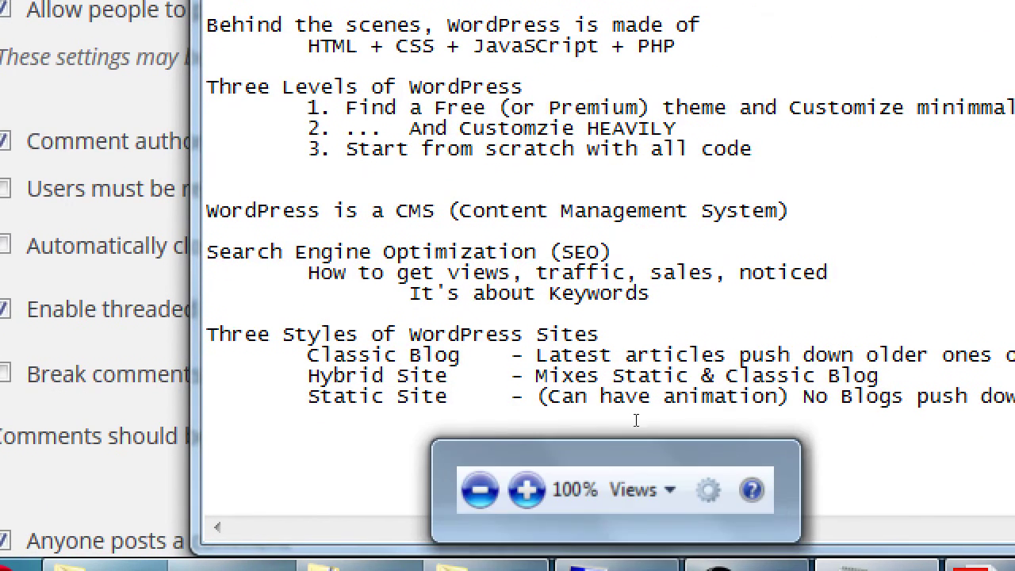
{"action": "key", "text": "Return"}
{"action": "key", "text": "Tab"}
{"action": "type", "text": "Do you have Ba"}
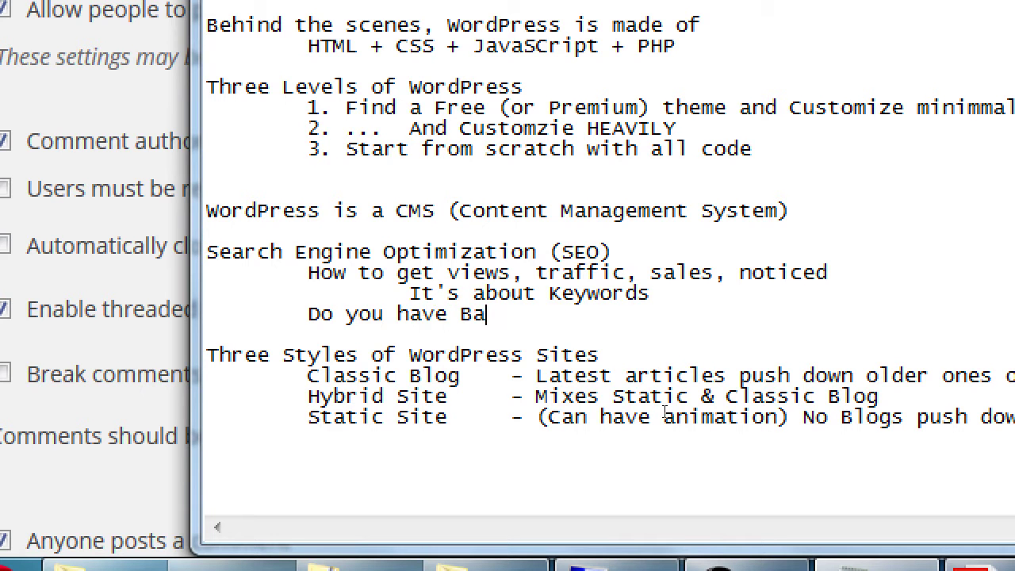
{"action": "type", "text": "cklinks? ("}
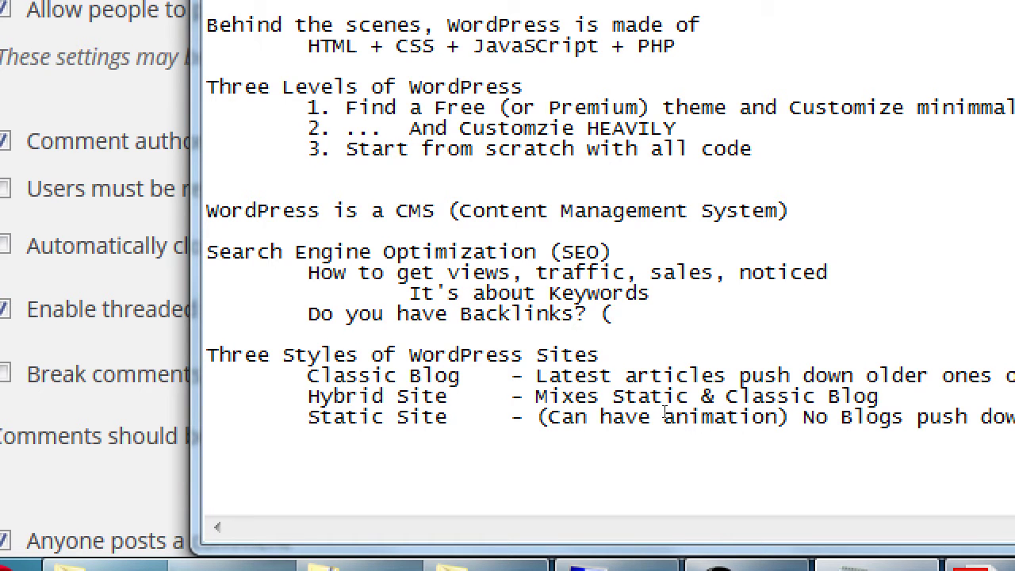
{"action": "type", "text": "aka Inc"}
{"action": "key", "text": "BackSpace"}
{"action": "type", "text": "bound "}
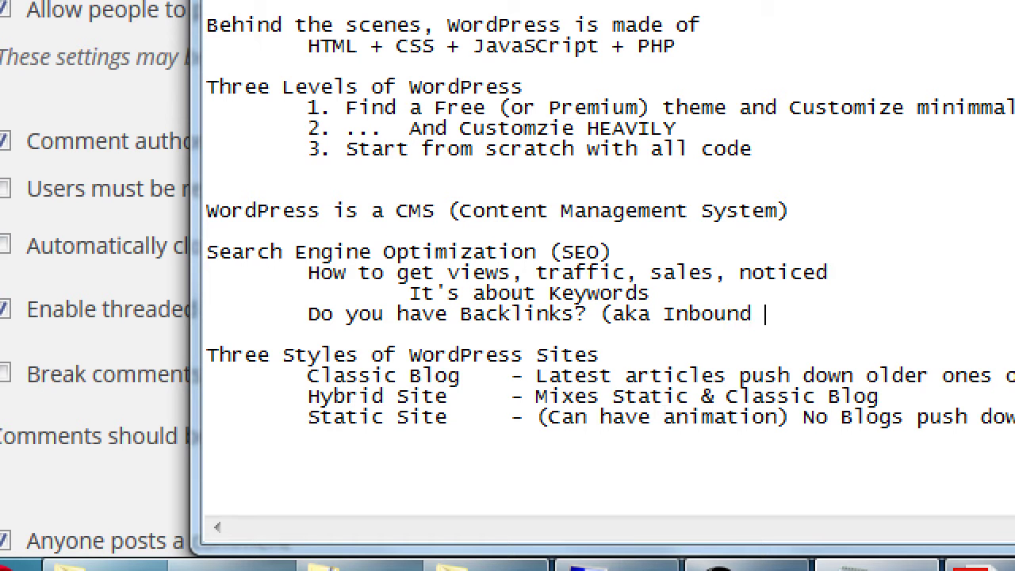
{"action": "type", "text": "Links; Inco"}
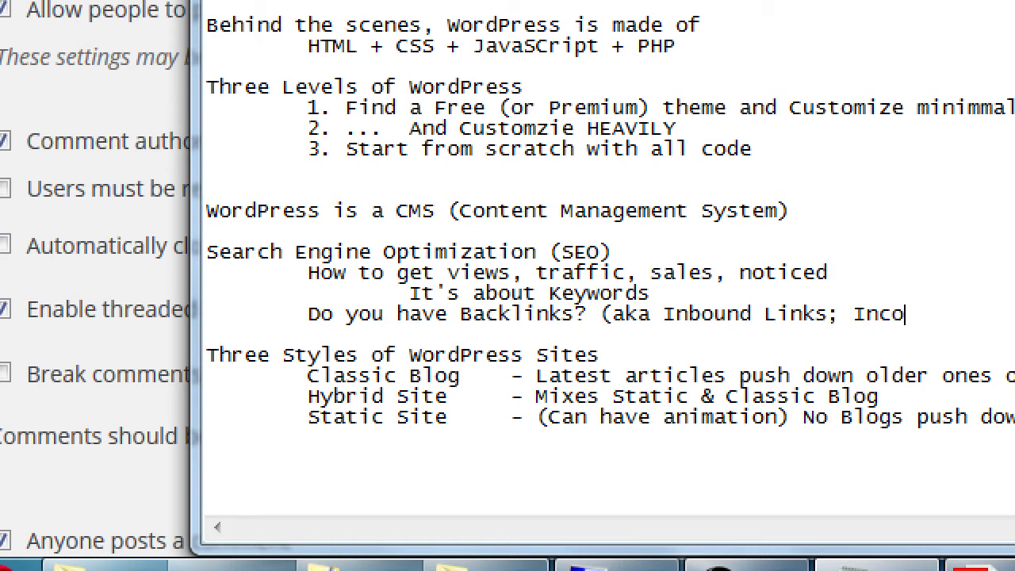
{"action": "type", "text": "ming Link"}
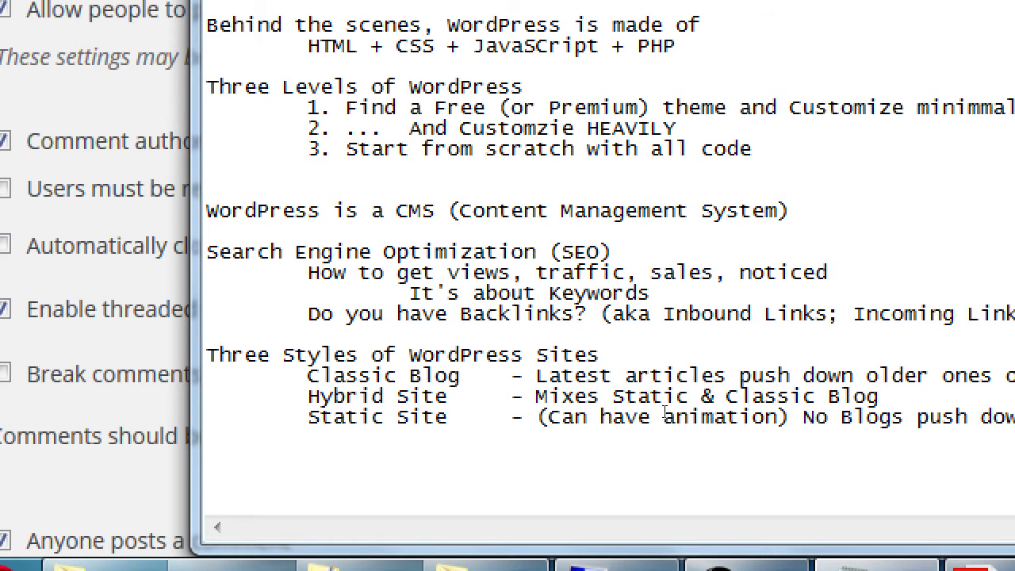
{"action": "type", "text": "s)"}
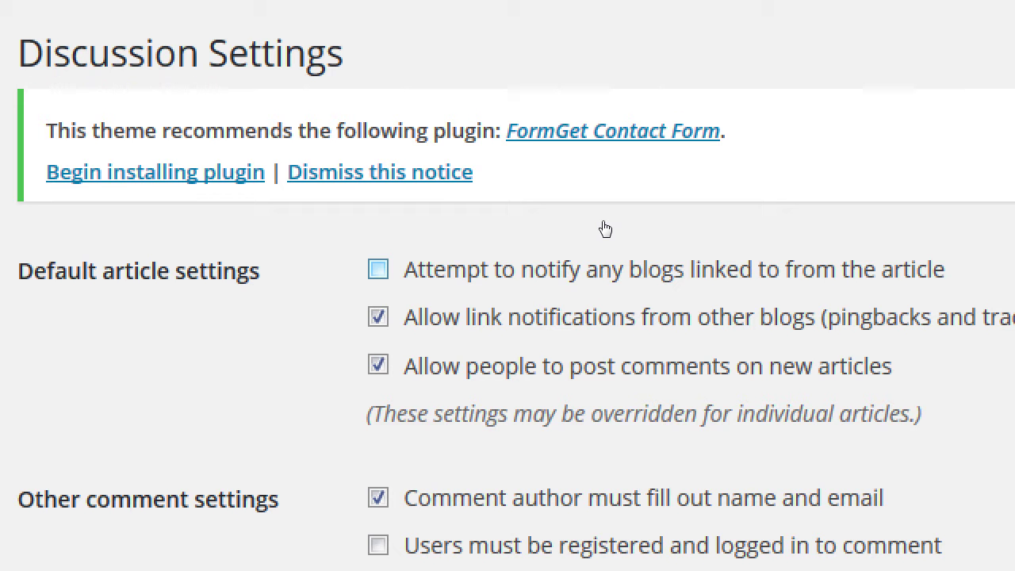
Step: Check 'Attempt to notify any blogs linked to from the article'
{"action": "key", "text": "space"}
{"action": "key", "text": "space"}
{"action": "key", "text": "space"}
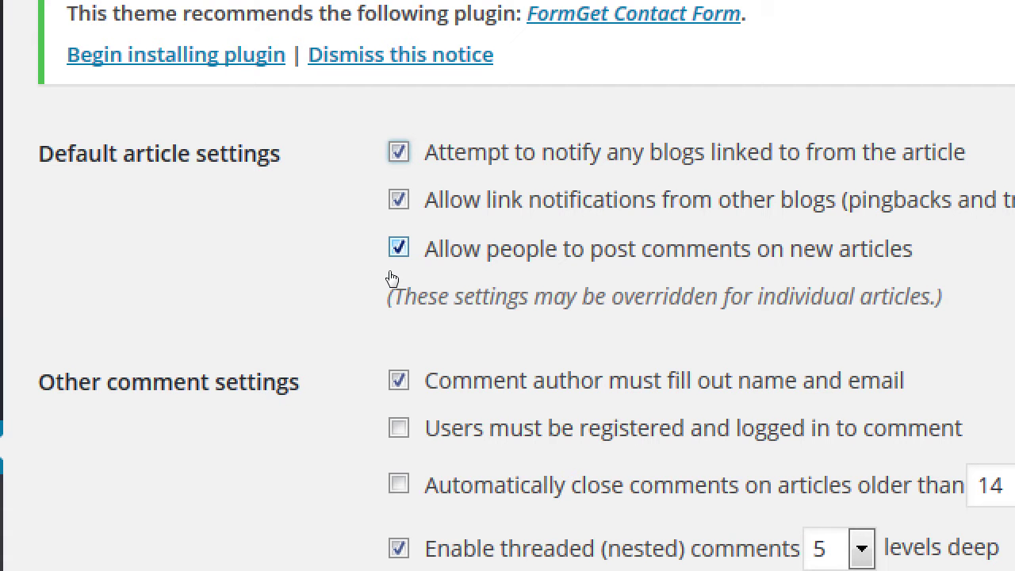
Step: Toggle 'Allow people to post comments on new articles' off and on, leaving it checked
{"action": "left_click", "coordinate": [392, 278]}
{"action": "left_click", "coordinate": [396, 276]}
{"action": "left_click", "coordinate": [581, 275]}
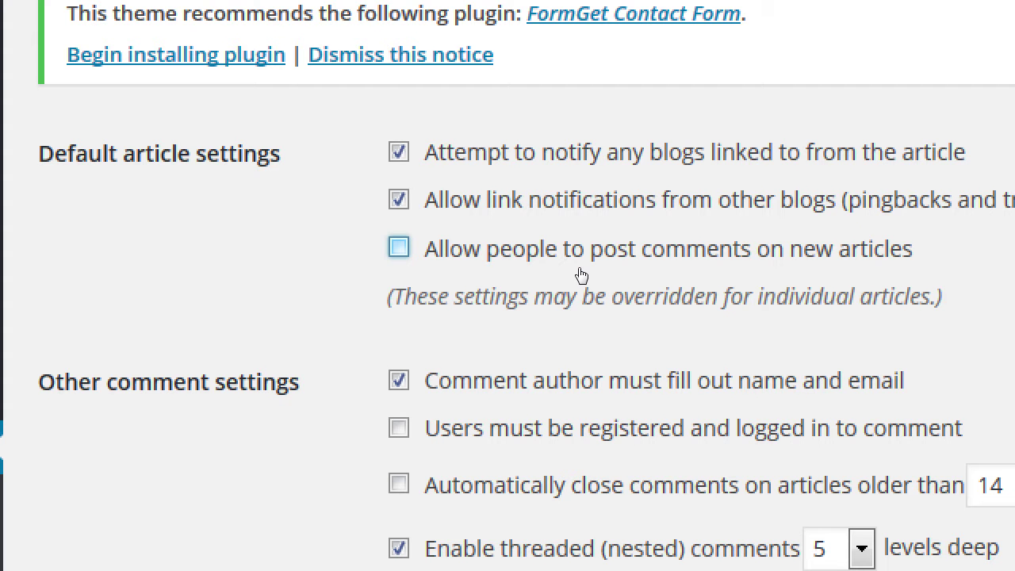
{"action": "left_click", "coordinate": [581, 275]}
{"action": "left_click", "coordinate": [546, 295]}
Step: Below the Backlinks note, add the indented line 'If people can comment on your site, it may help SEO'
{"action": "key", "text": "alt+Tab"}
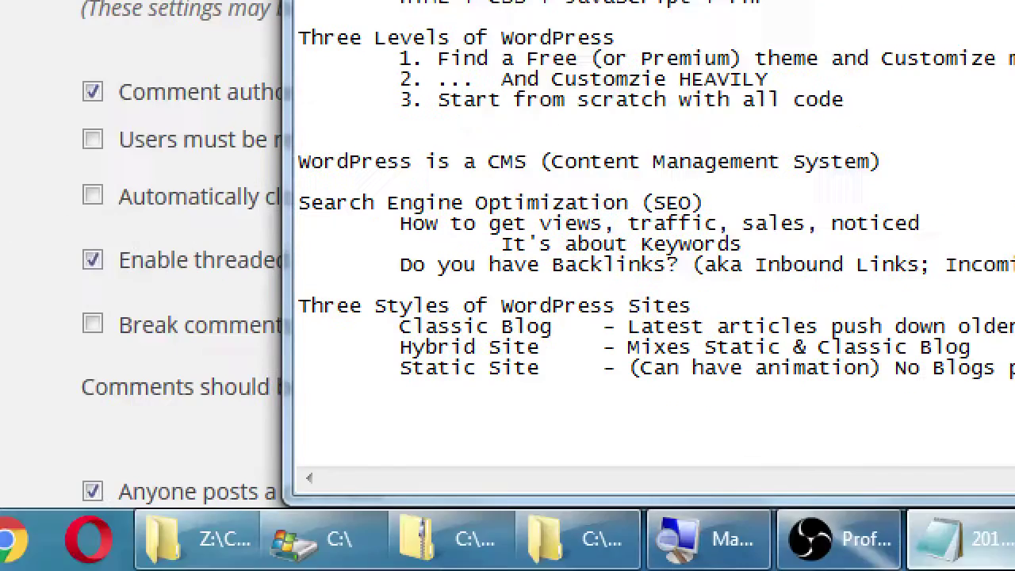
{"action": "key", "text": "Return"}
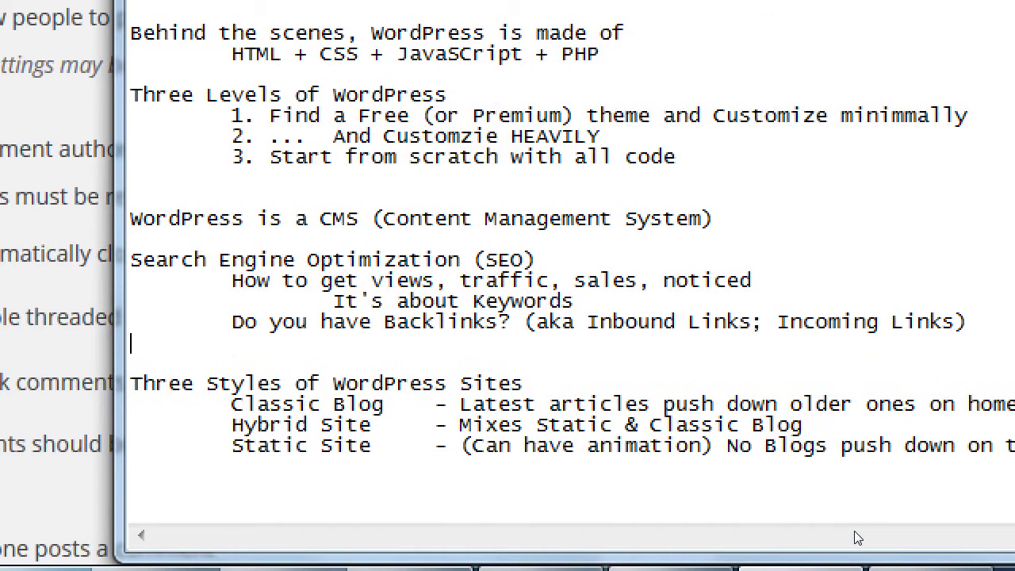
{"action": "key", "text": "Tab"}
{"action": "type", "text": "If people can comme"}
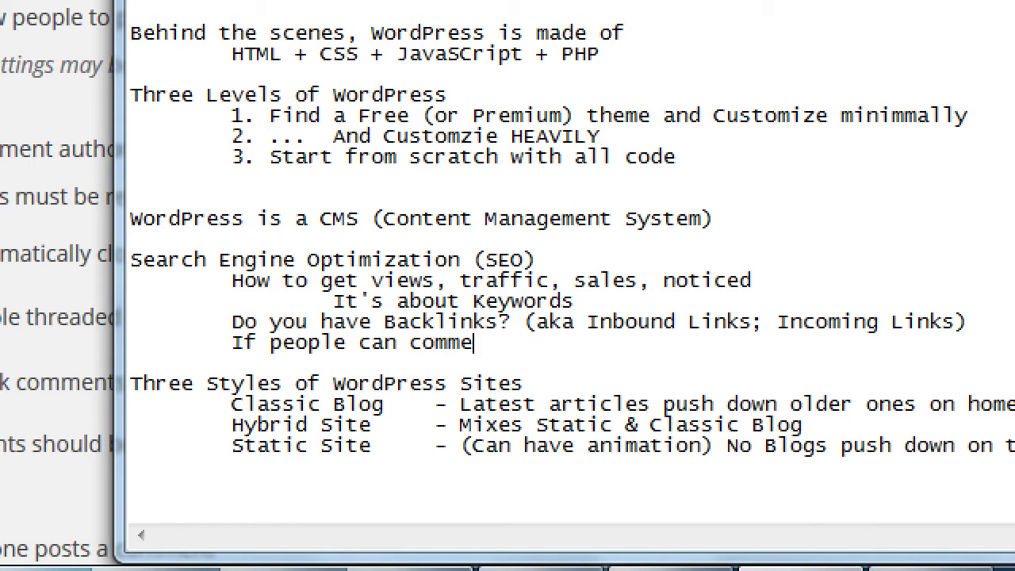
{"action": "type", "text": "nt on your site, it ma"}
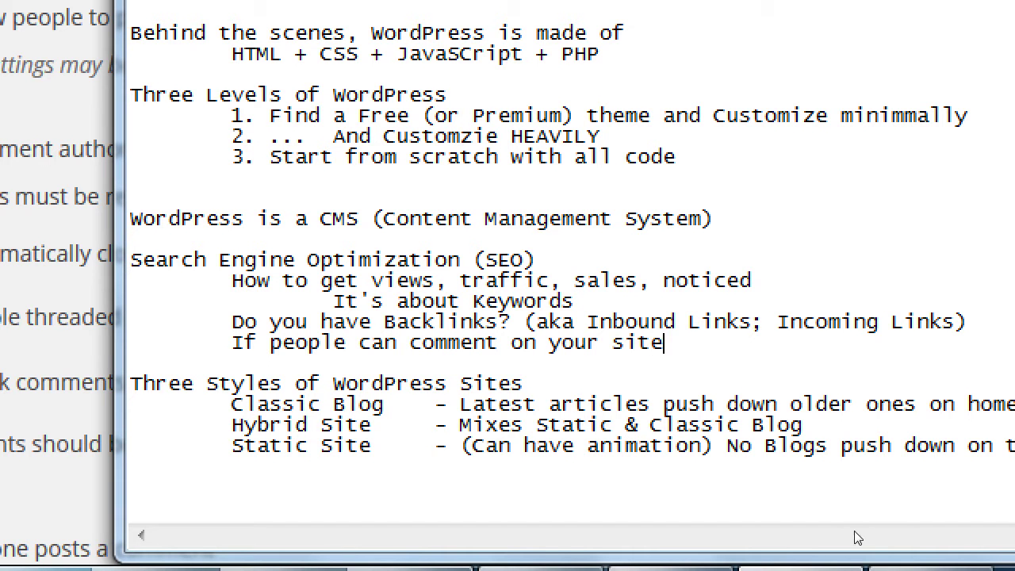
{"action": "type", "text": "y help SEO"}
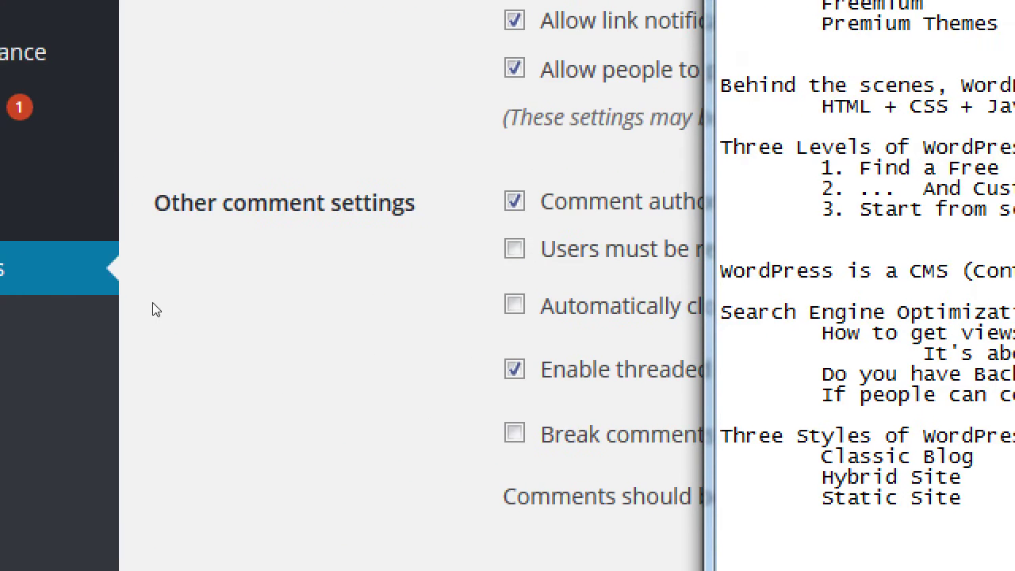
Step: Under 'Before a comment appears', check 'Comment must be manually approved'
{"action": "left_click", "coordinate": [152, 295]}
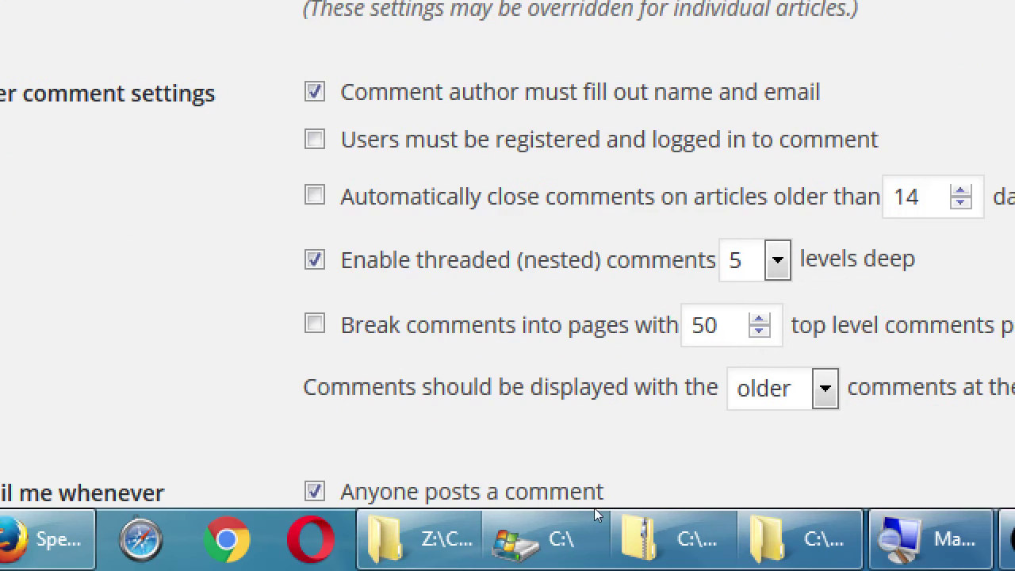
{"action": "scroll", "coordinate": [546, 476], "scroll_direction": "down", "scroll_amount": 5}
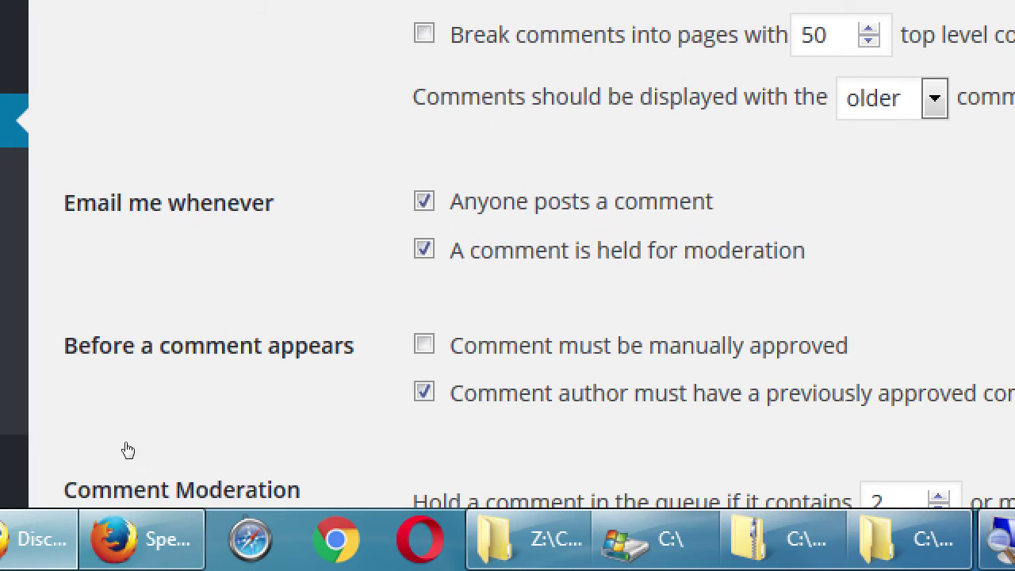
{"action": "left_click_drag", "start_coordinate": [136, 462], "coordinate": [258, 470]}
{"action": "left_click", "coordinate": [266, 468]}
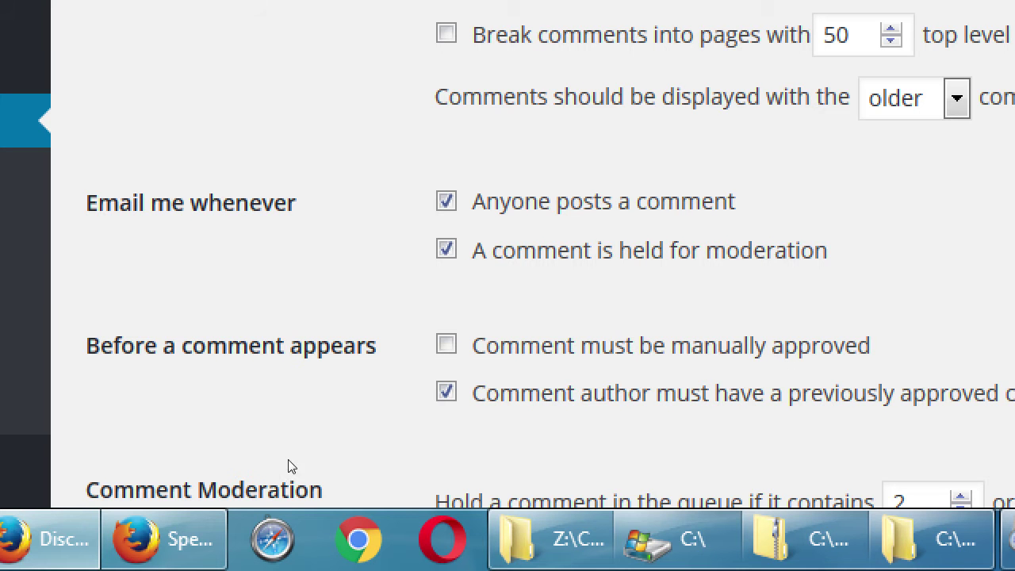
{"action": "left_click", "coordinate": [325, 465]}
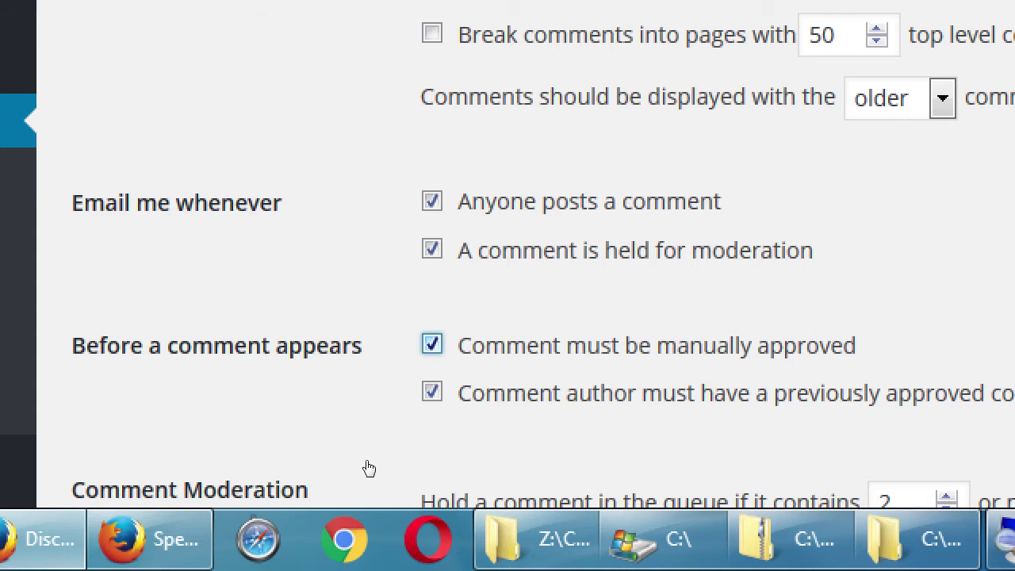
{"action": "left_click", "coordinate": [366, 467]}
{"action": "double_click", "coordinate": [366, 467]}
{"action": "key", "text": "space"}
{"action": "key", "text": "space"}
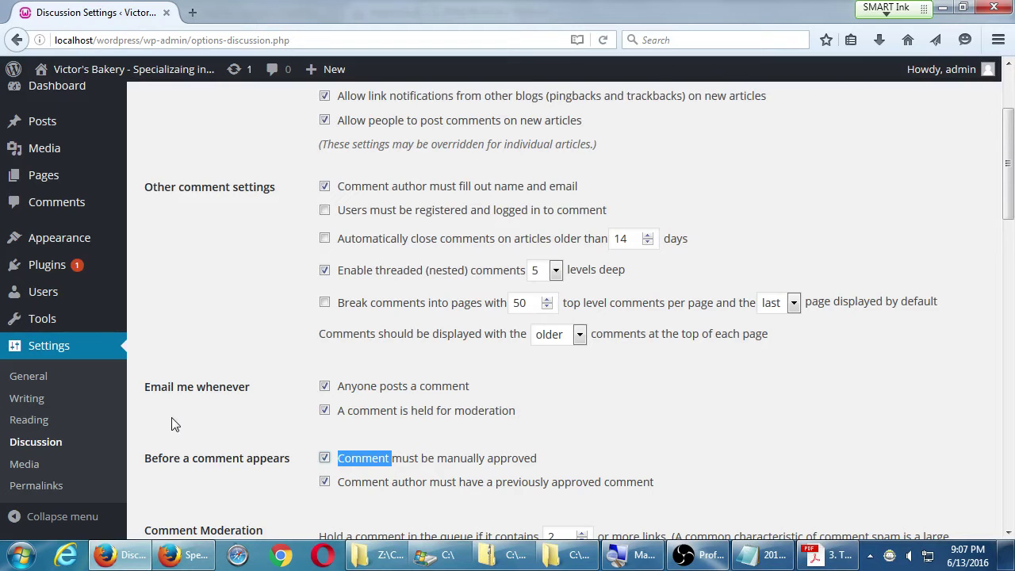
Step: Keep manual approval on and uncheck 'Comment author must have a previously approved comment'
{"action": "left_click", "coordinate": [157, 319]}
{"action": "scroll", "coordinate": [156, 349], "scroll_direction": "down", "scroll_amount": 1}
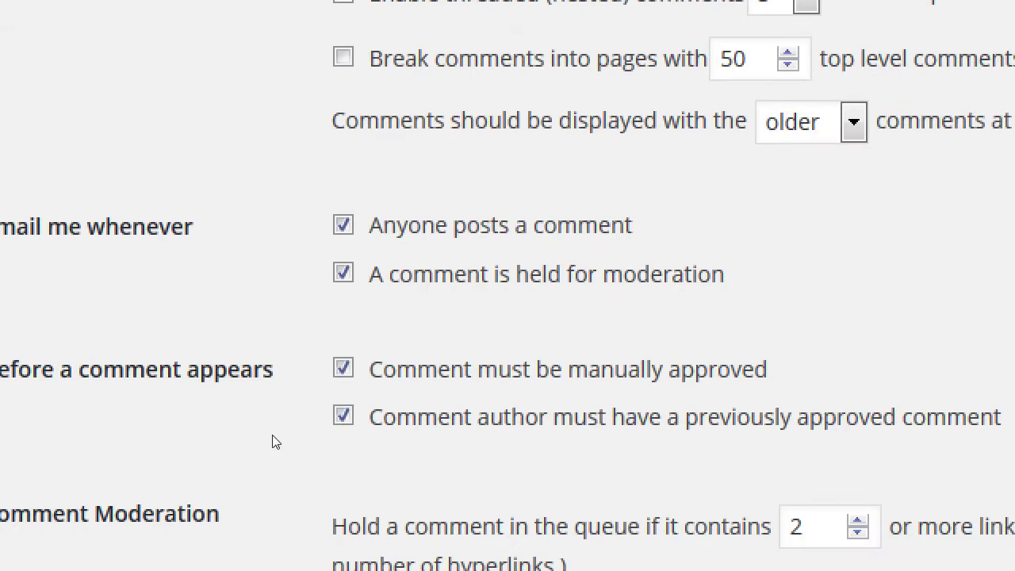
{"action": "left_click", "coordinate": [343, 368]}
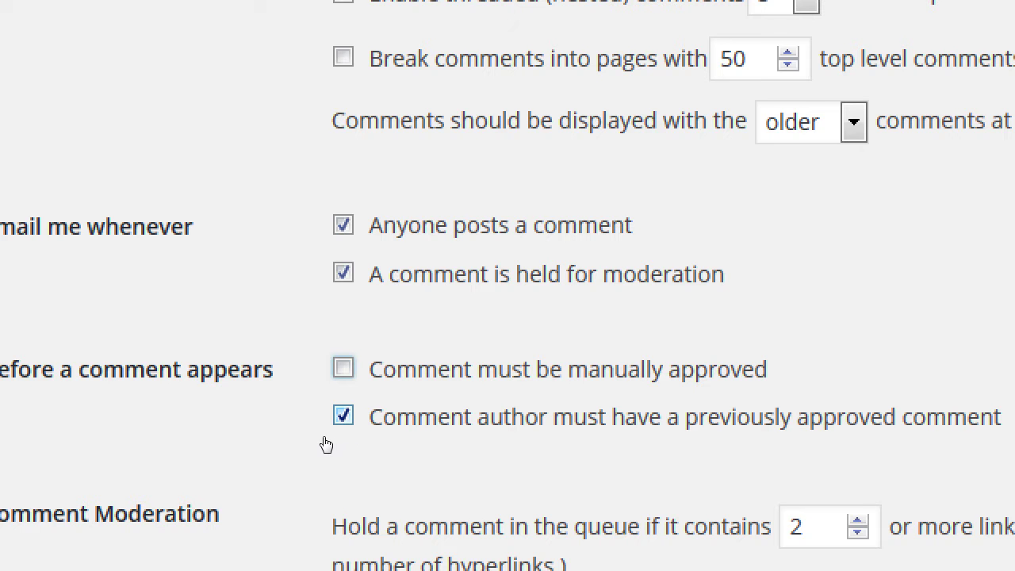
{"action": "left_click", "coordinate": [339, 417]}
{"action": "key", "text": "shift+Tab"}
{"action": "key", "text": "space"}
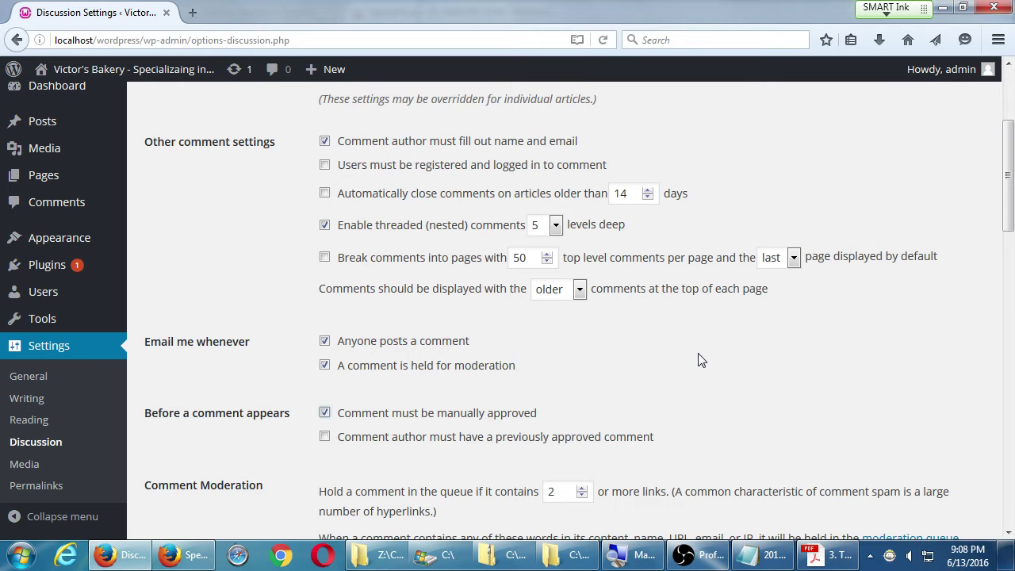
Step: Scroll through the remaining Discussion options, including Comment Moderation and Avatars
{"action": "scroll", "coordinate": [702, 351], "scroll_direction": "down", "scroll_amount": 5}
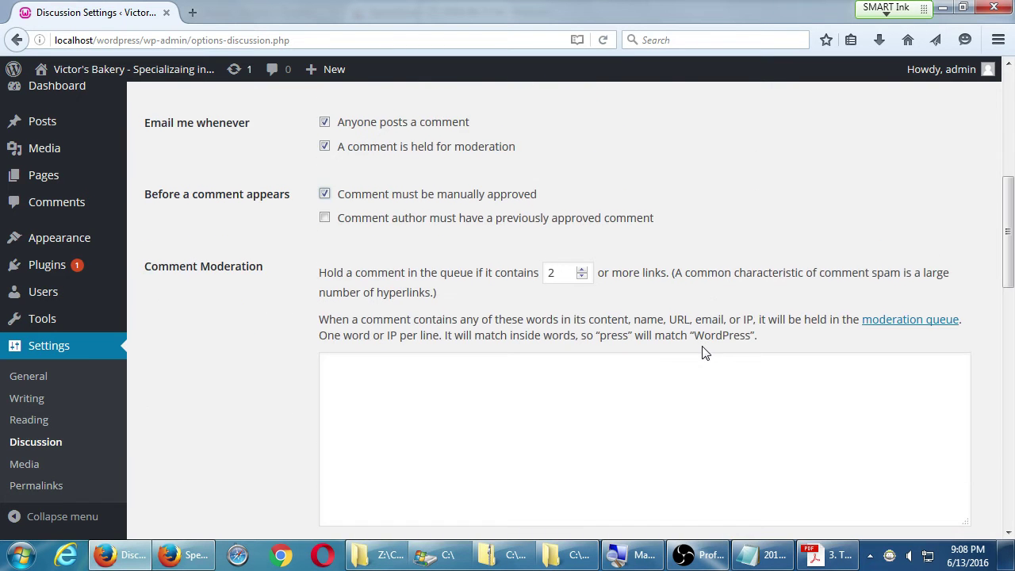
{"action": "scroll", "coordinate": [258, 295], "scroll_direction": "down", "scroll_amount": 4}
{"action": "scroll", "coordinate": [260, 290], "scroll_direction": "down", "scroll_amount": 5}
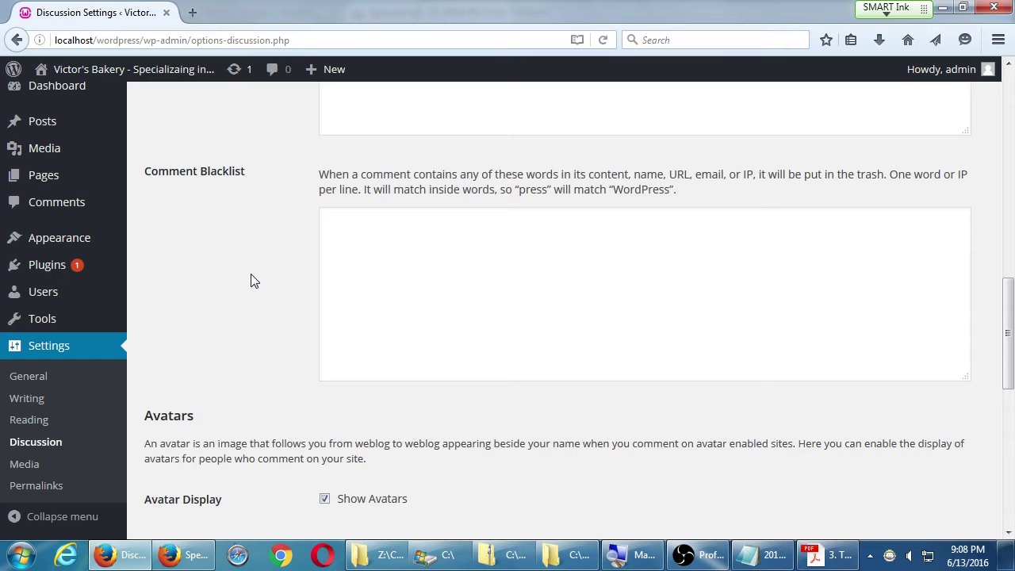
{"action": "scroll", "coordinate": [249, 281], "scroll_direction": "down", "scroll_amount": 5}
{"action": "scroll", "coordinate": [721, 292], "scroll_direction": "down", "scroll_amount": 4}
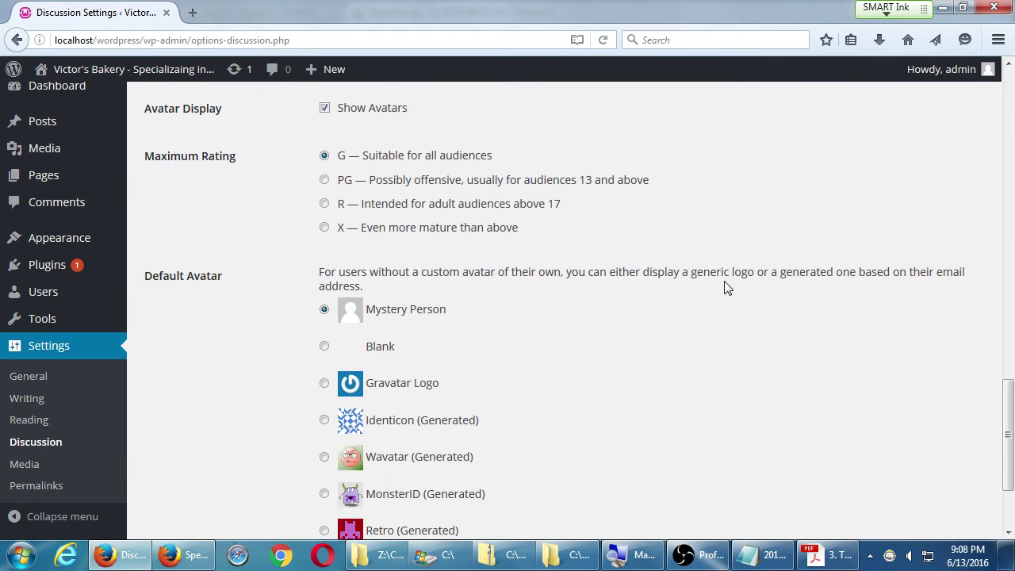
{"action": "scroll", "coordinate": [651, 278], "scroll_direction": "down", "scroll_amount": 3}
{"action": "scroll", "coordinate": [635, 279], "scroll_direction": "down", "scroll_amount": 1}
{"action": "scroll", "coordinate": [632, 278], "scroll_direction": "up", "scroll_amount": 5}
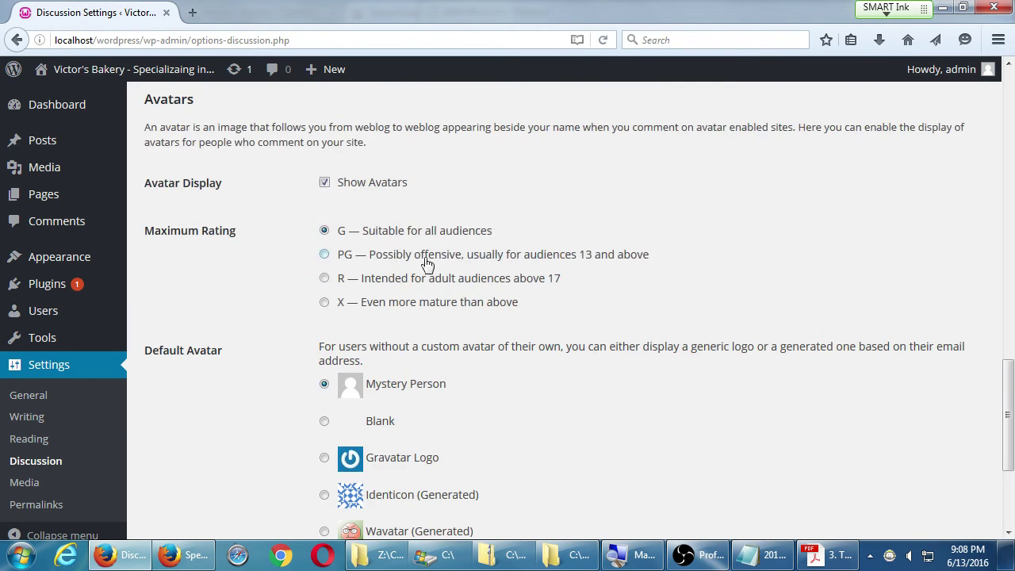
{"action": "scroll", "coordinate": [356, 245], "scroll_direction": "down", "scroll_amount": 5}
{"action": "scroll", "coordinate": [447, 333], "scroll_direction": "up", "scroll_amount": 20}
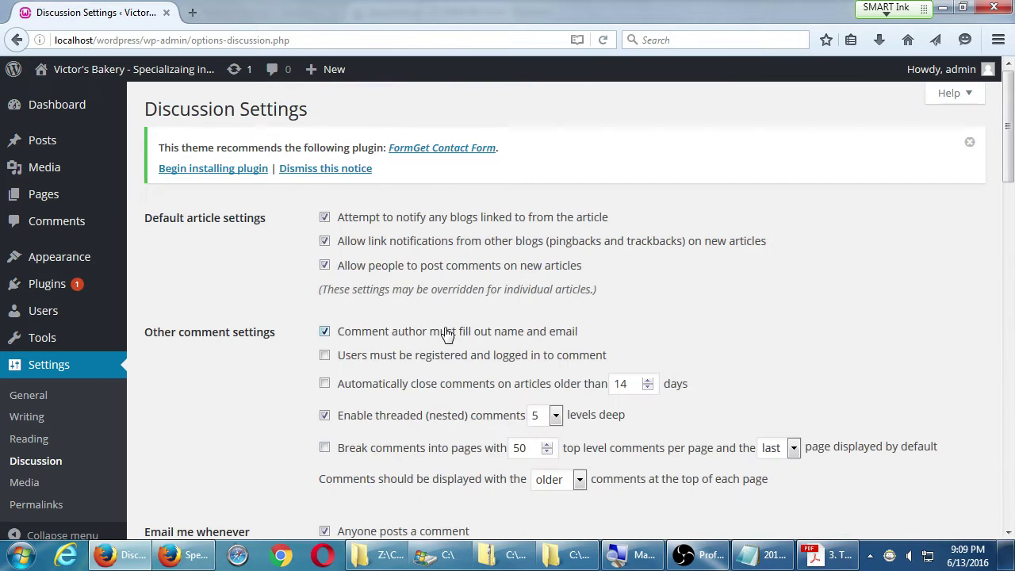
Step: Save the updated Discussion settings
{"action": "left_click_drag", "start_coordinate": [388, 266], "coordinate": [553, 277]}
{"action": "scroll", "coordinate": [392, 484], "scroll_direction": "down", "scroll_amount": 5}
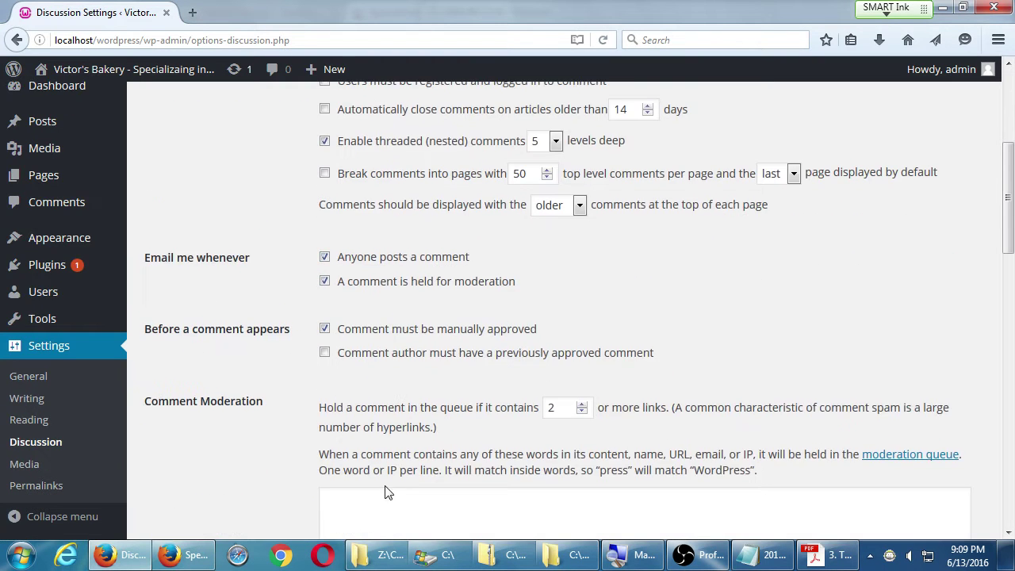
{"action": "left_click_drag", "start_coordinate": [392, 328], "coordinate": [547, 331]}
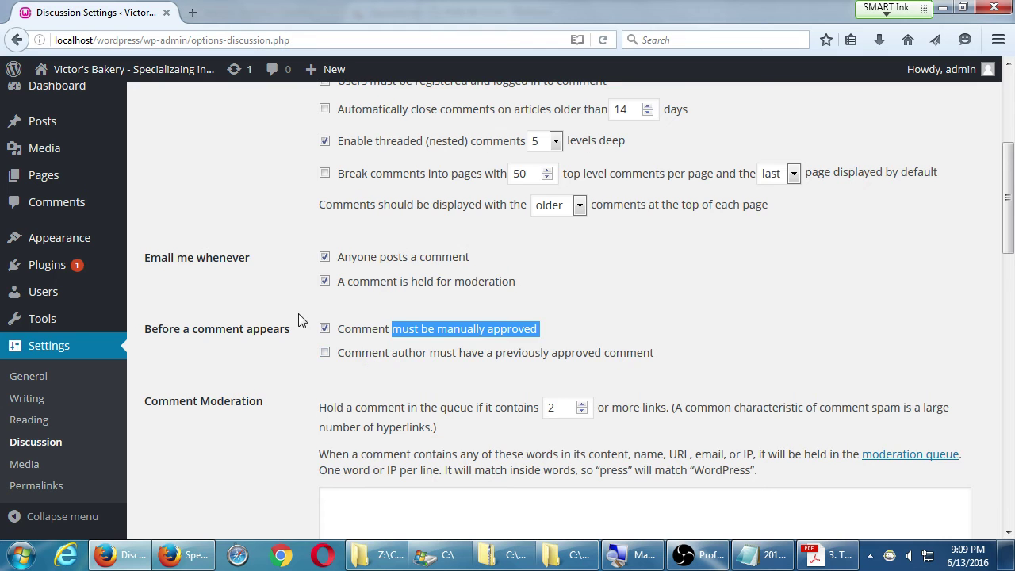
{"action": "scroll", "coordinate": [344, 346], "scroll_direction": "down", "scroll_amount": 15}
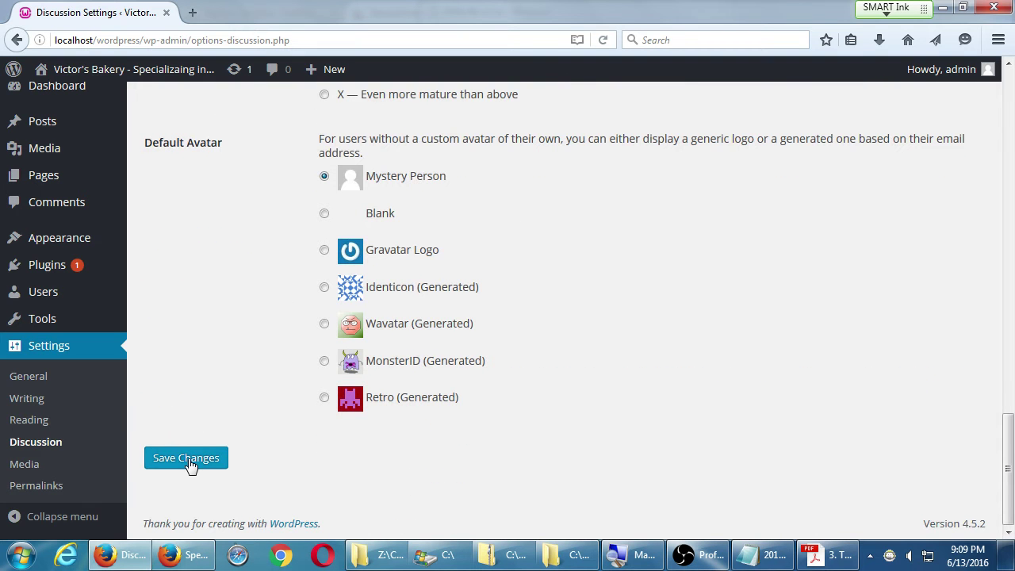
{"action": "left_click", "coordinate": [189, 464]}
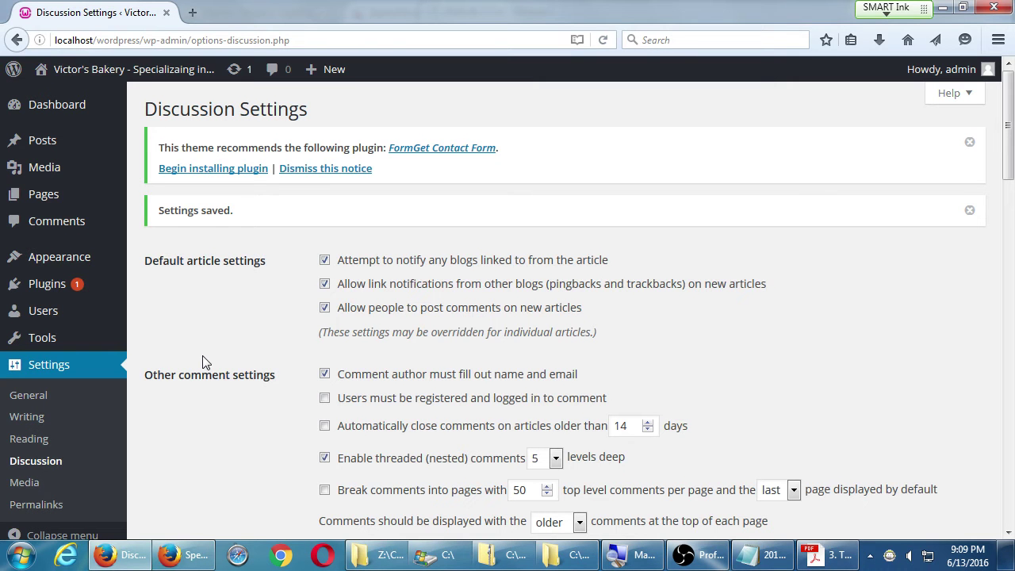
Step: Scroll down the saved Discussion Settings page toward the Settings menu
{"action": "scroll", "coordinate": [214, 293], "scroll_direction": "down", "scroll_amount": 4}
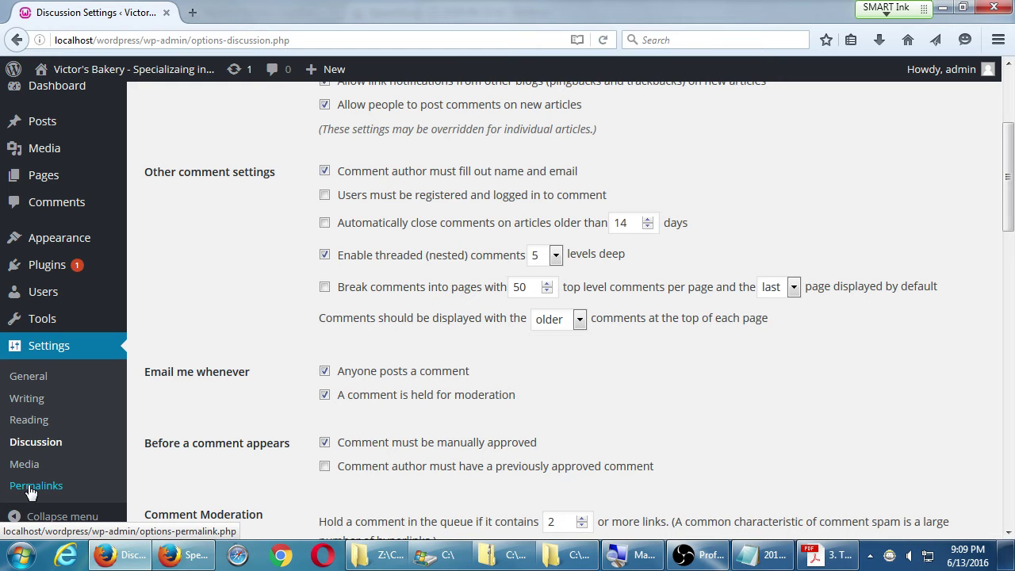
Step: Open Permalink Settings and review Plain, Day and name, Month and name, Numeric and Post name formats
{"action": "left_click", "coordinate": [30, 492]}
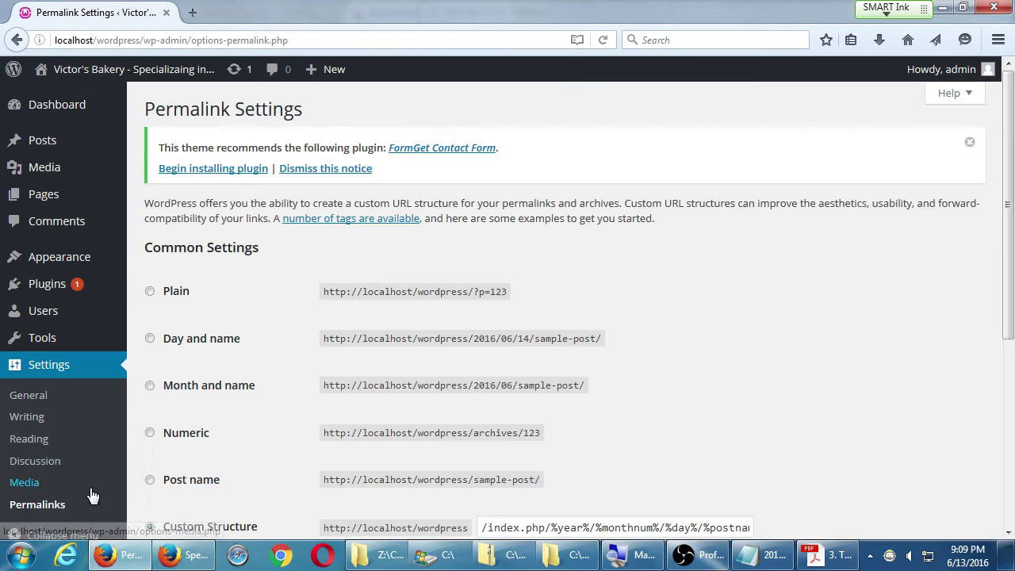
{"action": "scroll", "coordinate": [365, 341], "scroll_direction": "down", "scroll_amount": 3}
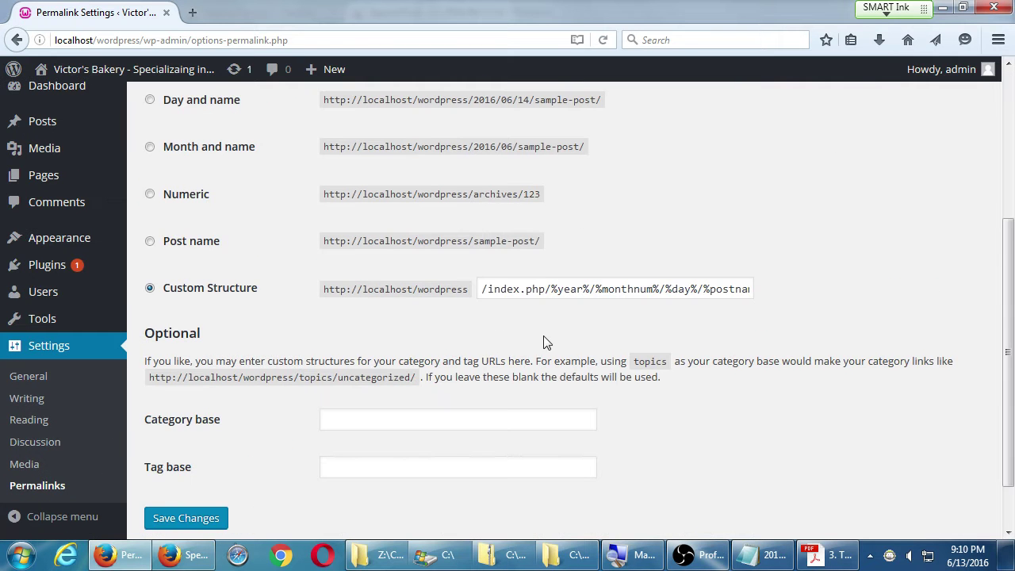
{"action": "scroll", "coordinate": [733, 444], "scroll_direction": "down", "scroll_amount": 1}
{"action": "scroll", "coordinate": [733, 444], "scroll_direction": "up", "scroll_amount": 4}
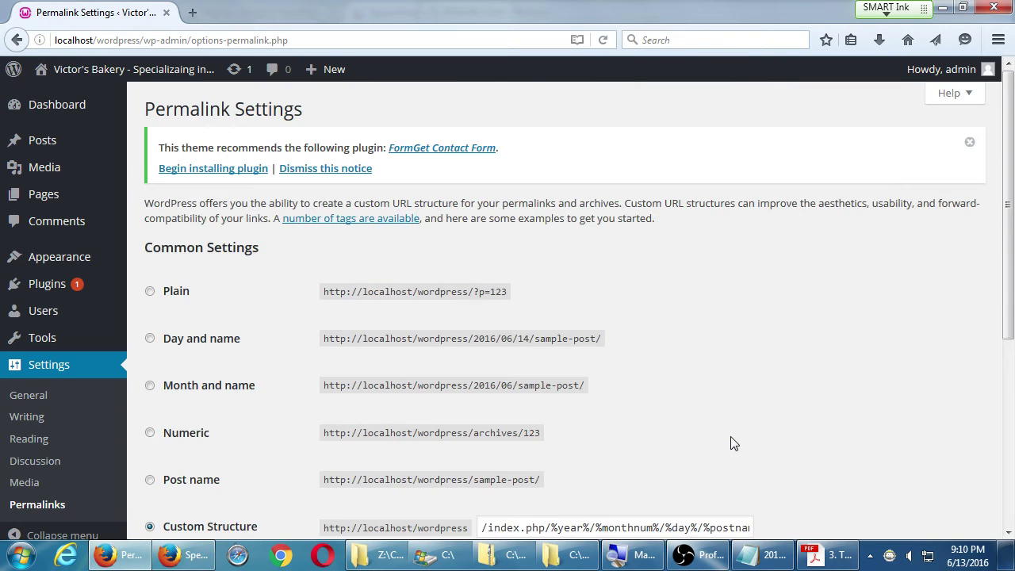
{"action": "scroll", "coordinate": [734, 444], "scroll_direction": "down", "scroll_amount": 1}
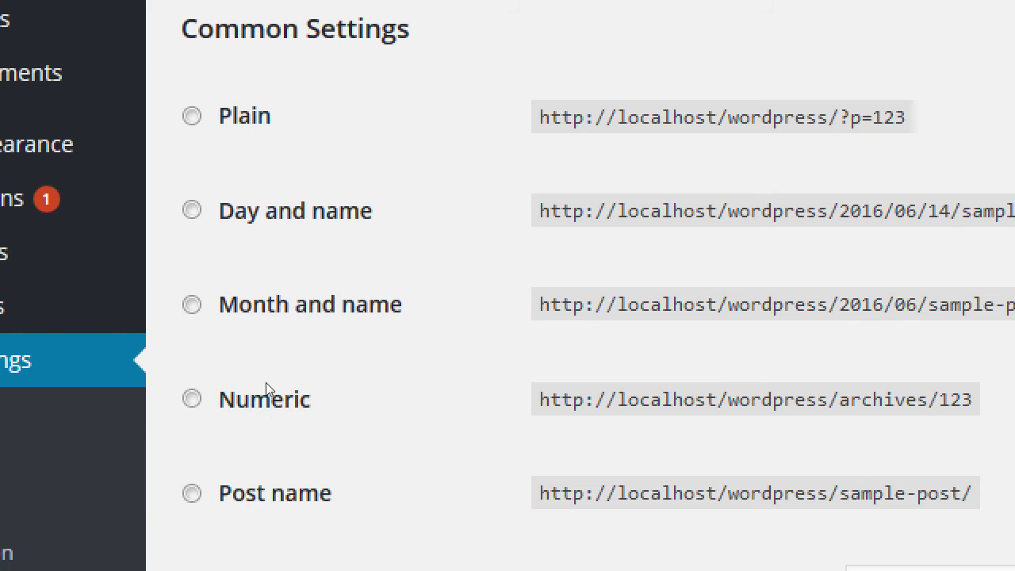
{"action": "key", "text": "Tab"}
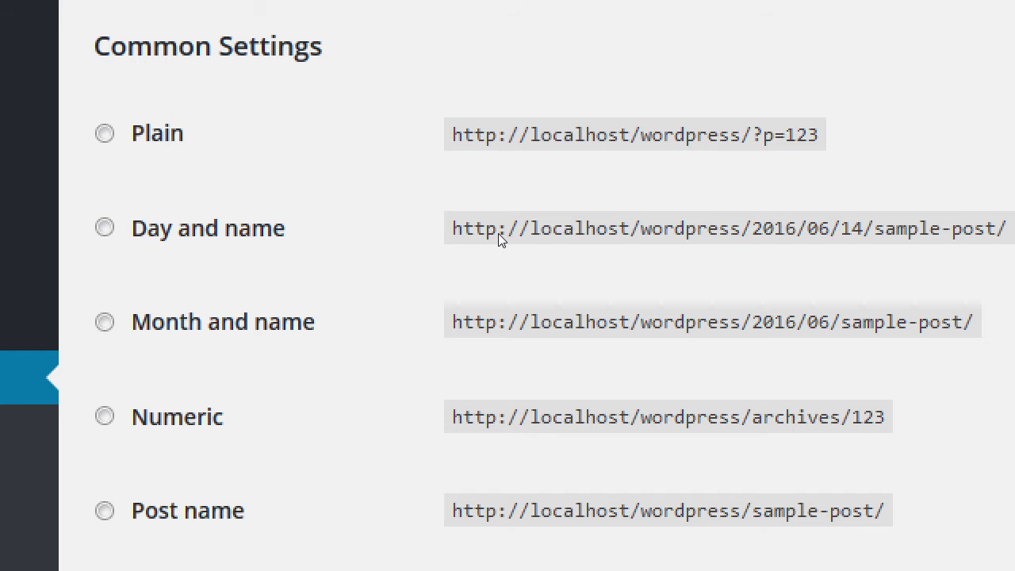
{"action": "key", "text": "alt+Tab"}
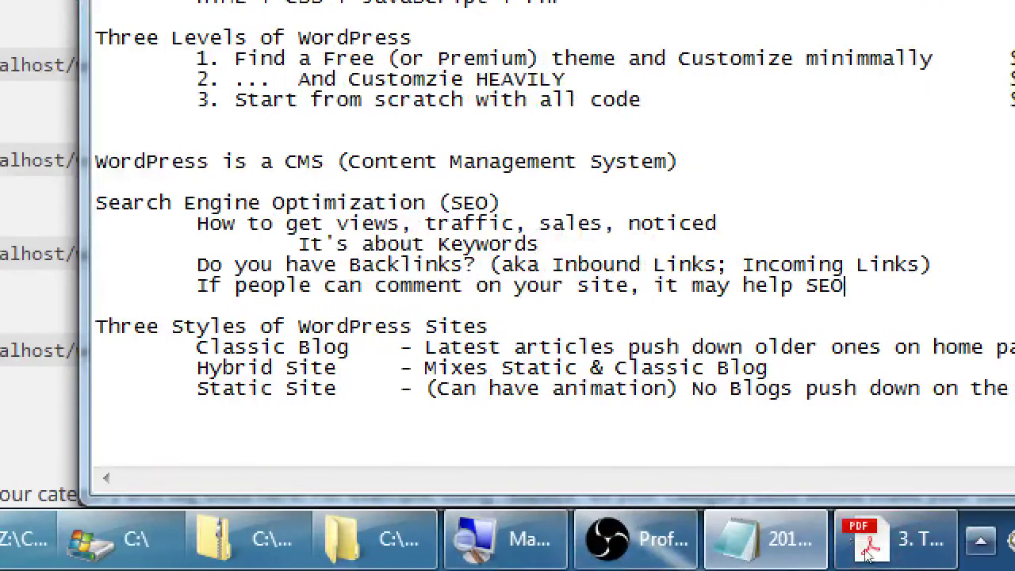
{"action": "left_click", "coordinate": [808, 488]}
{"action": "key", "text": "Return"}
{"action": "key", "text": "Return"}
{"action": "key", "text": "Return"}
{"action": "key", "text": "Return"}
{"action": "key", "text": "Return"}
{"action": "key", "text": "Return"}
{"action": "type", "text": "victor.com/"}
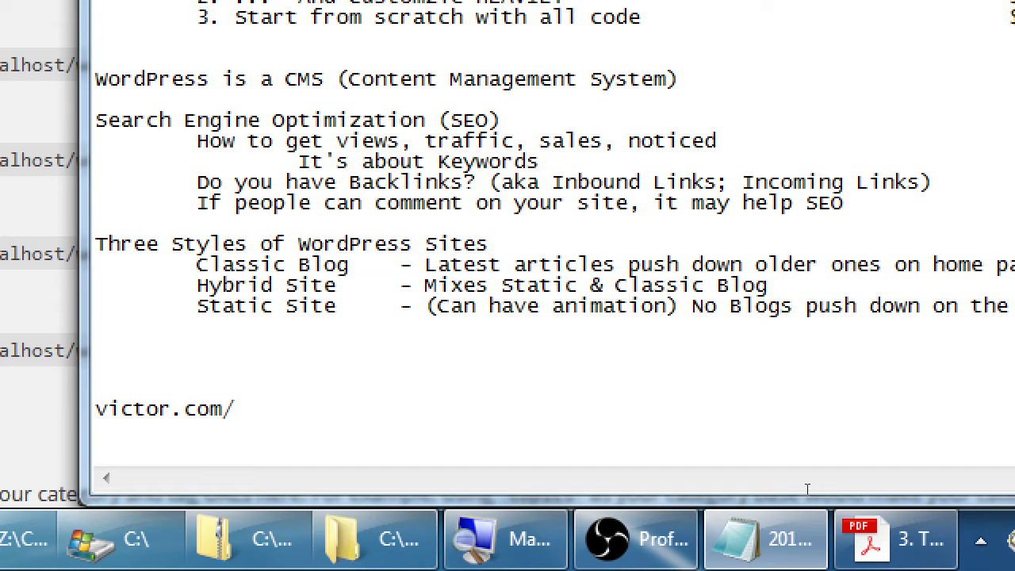
{"action": "key", "text": "alt+Tab"}
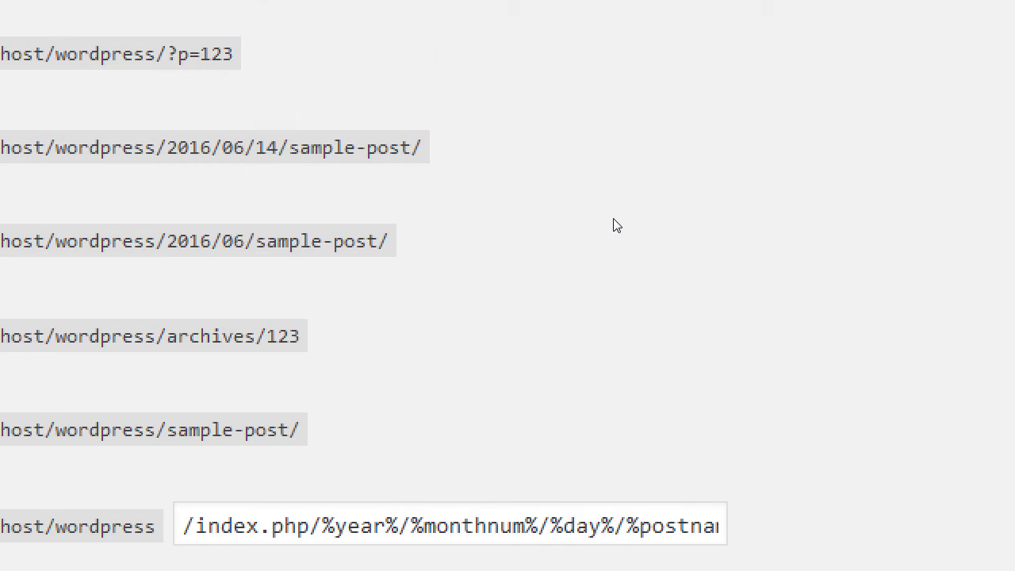
{"action": "key", "text": "alt+Tab"}
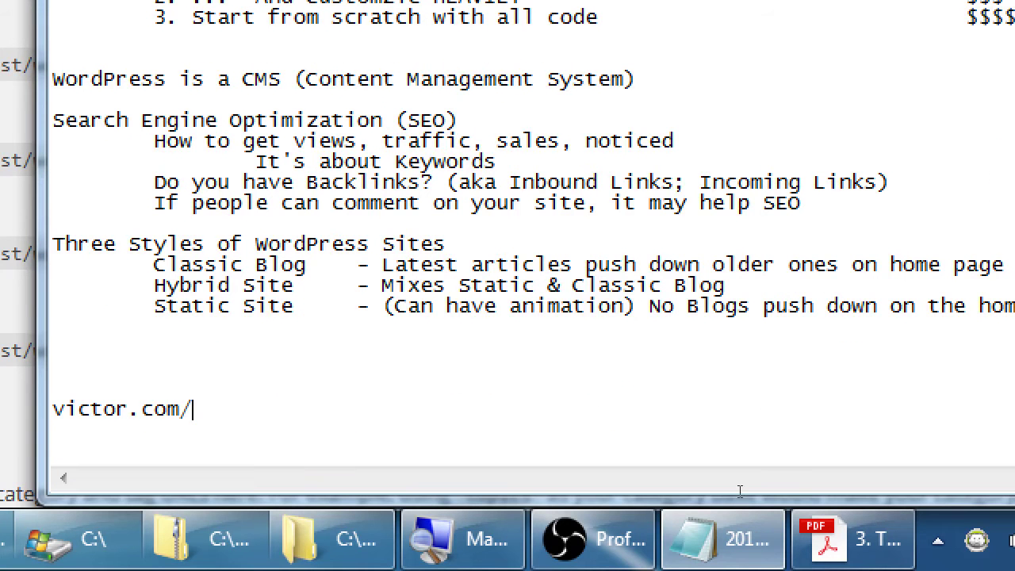
{"action": "type", "text": "?p=23"}
{"action": "key", "text": "Return"}
{"action": "key", "text": "BackSpace"}
{"action": "key", "text": "Tab"}
{"action": "type", "text": "<-- Terrible fo"}
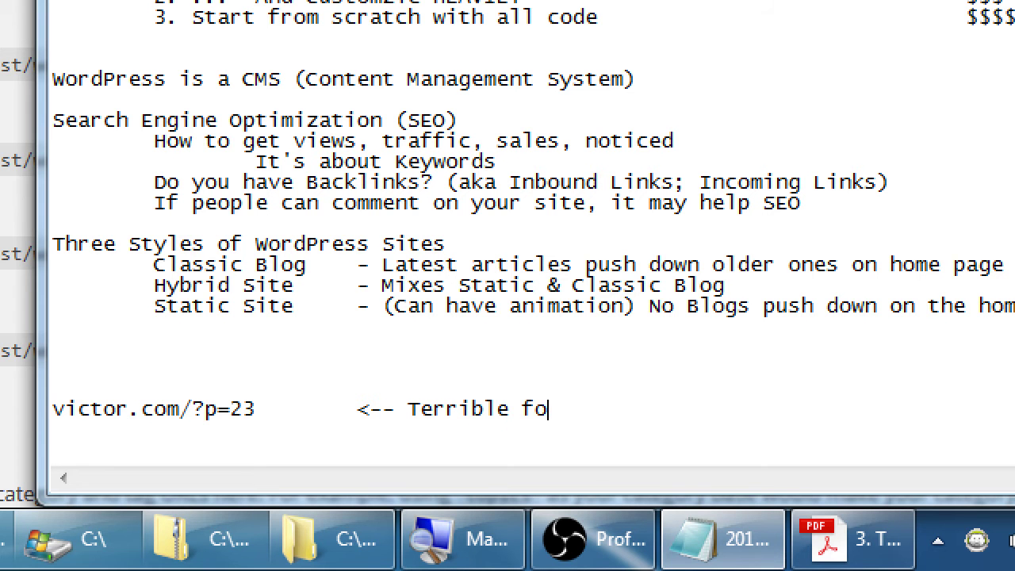
{"action": "type", "text": "r SEO"}
{"action": "key", "text": "Return"}
{"action": "type", "text": "victor.com/"}
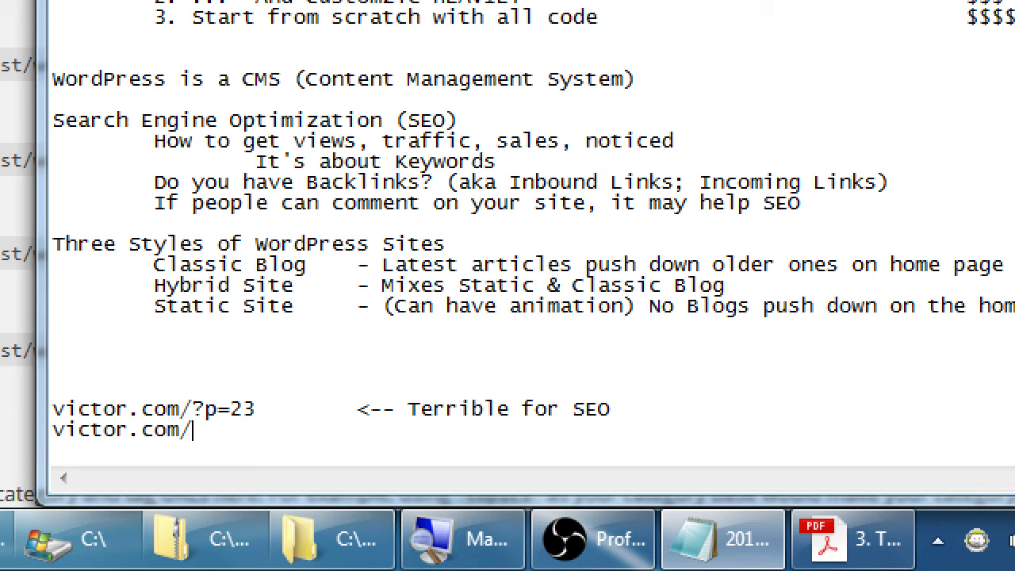
{"action": "type", "text": "shop"}
{"action": "key", "text": "Tab"}
{"action": "key", "text": "Tab"}
{"action": "type", "text": "<-- E#xc"}
{"action": "key", "text": "BackSpace"}
{"action": "key", "text": "BackSpace"}
{"action": "key", "text": "BackSpace"}
{"action": "type", "text": "xcellent for SEO"}
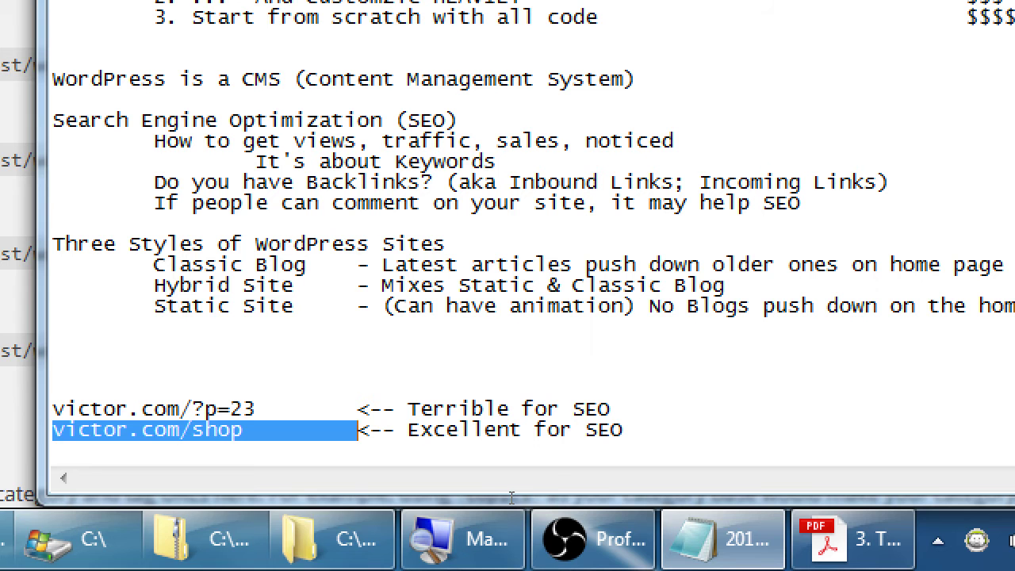
{"action": "key", "text": "Home"}
{"action": "key", "text": "ctrl+shift+Right"}
{"action": "key", "text": "Left"}
{"action": "type", "text": ".html"}
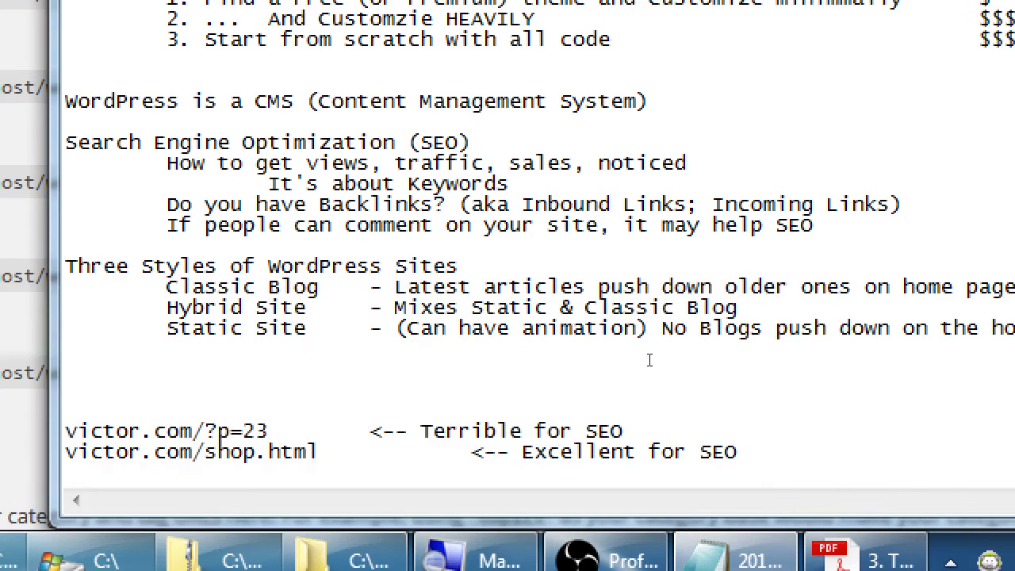
{"action": "key", "text": "BackSpace"}
{"action": "key", "text": "BackSpace"}
{"action": "key", "text": "BackSpace"}
{"action": "key", "text": "BackSpace"}
{"action": "key", "text": "BackSpace"}
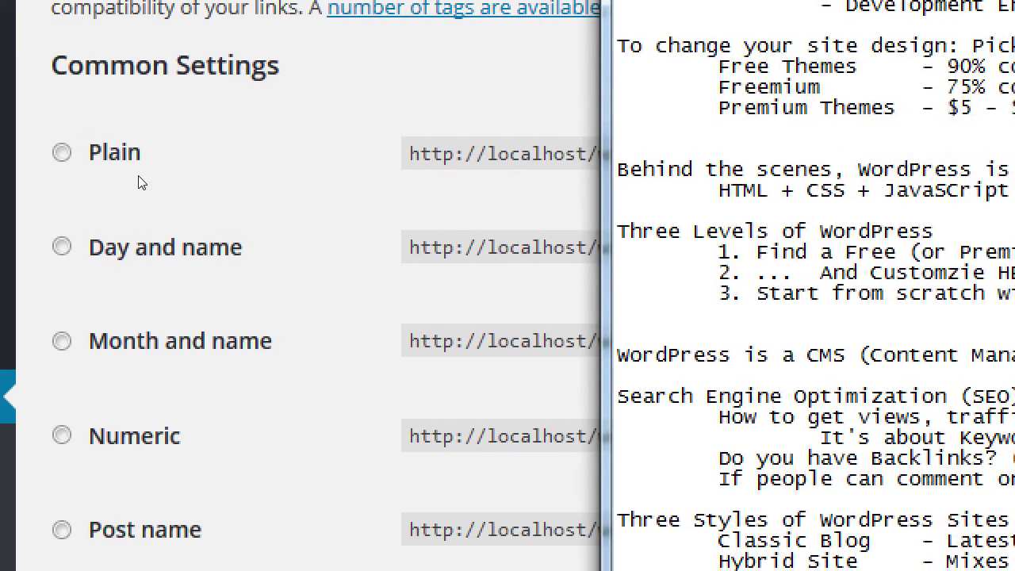
Step: Bring the Permalink Settings page, still set to Plain, in front of Notepad
{"action": "left_click", "coordinate": [139, 182]}
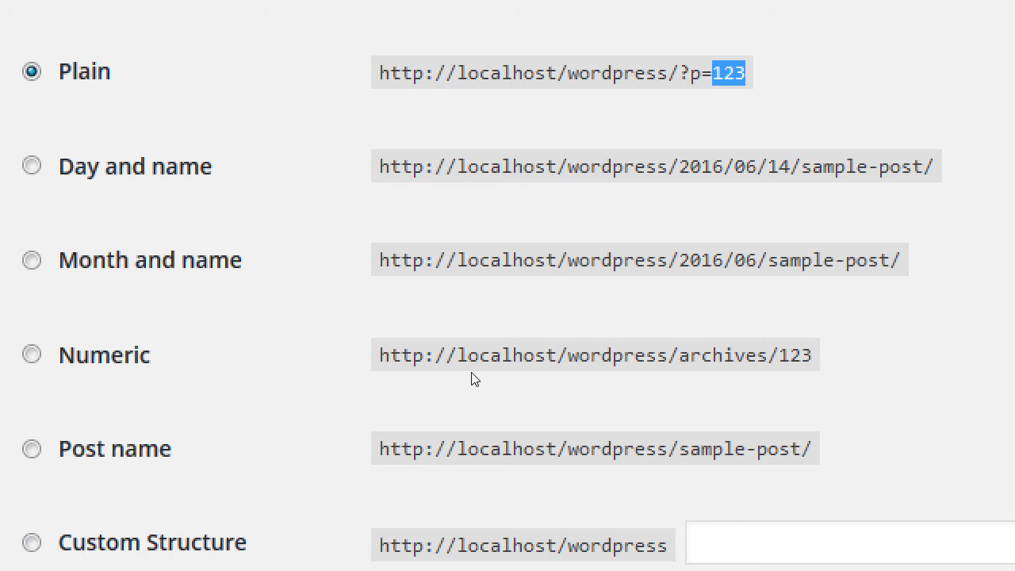
Step: Select the Custom Structure permalink option, then return to Permalinks by way of General settings
{"action": "scroll", "coordinate": [417, 497], "scroll_direction": "down", "scroll_amount": 1}
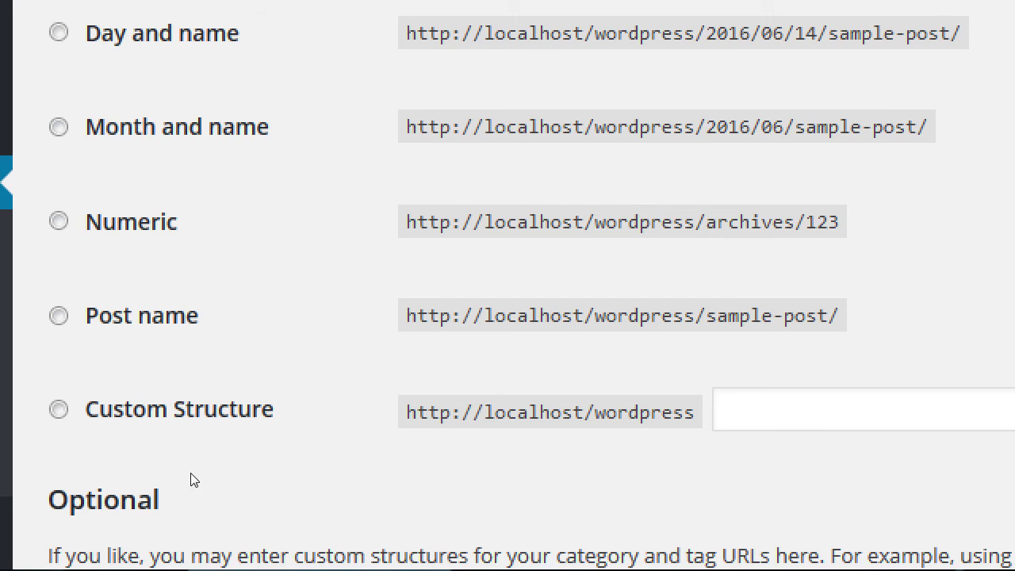
{"action": "left_click", "coordinate": [198, 411]}
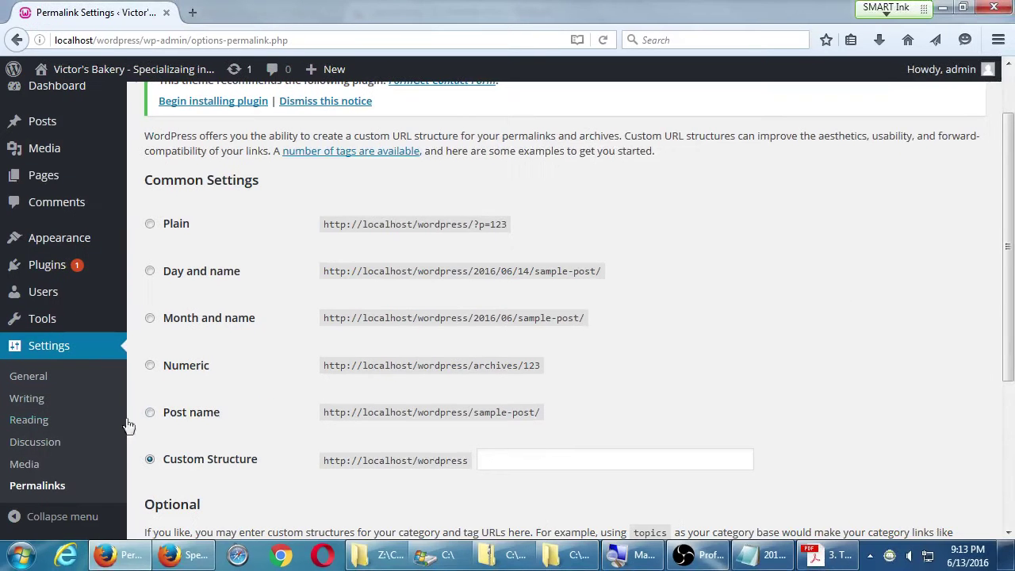
{"action": "left_click", "coordinate": [34, 384]}
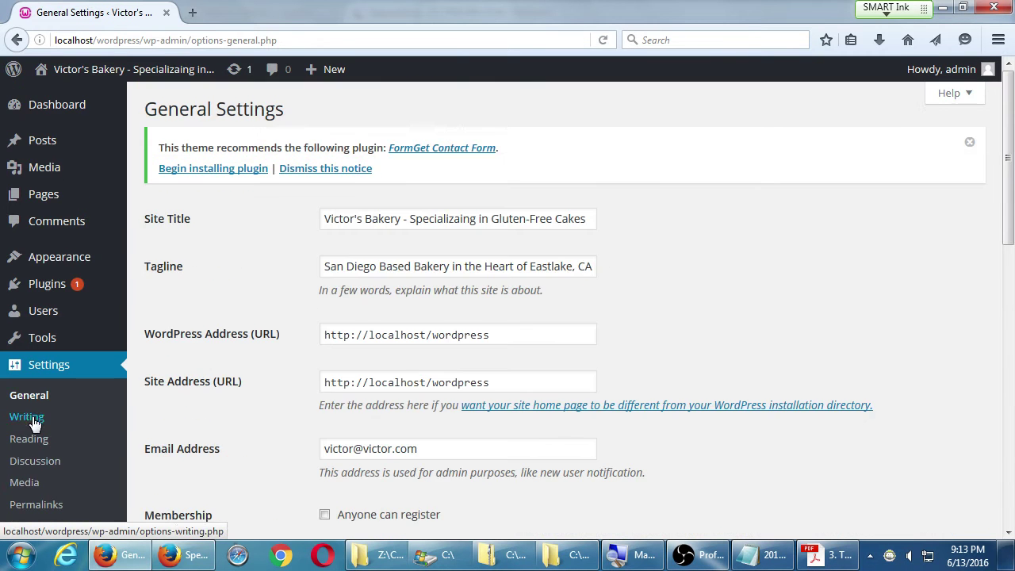
{"action": "scroll", "coordinate": [48, 480], "scroll_direction": "down", "scroll_amount": 3}
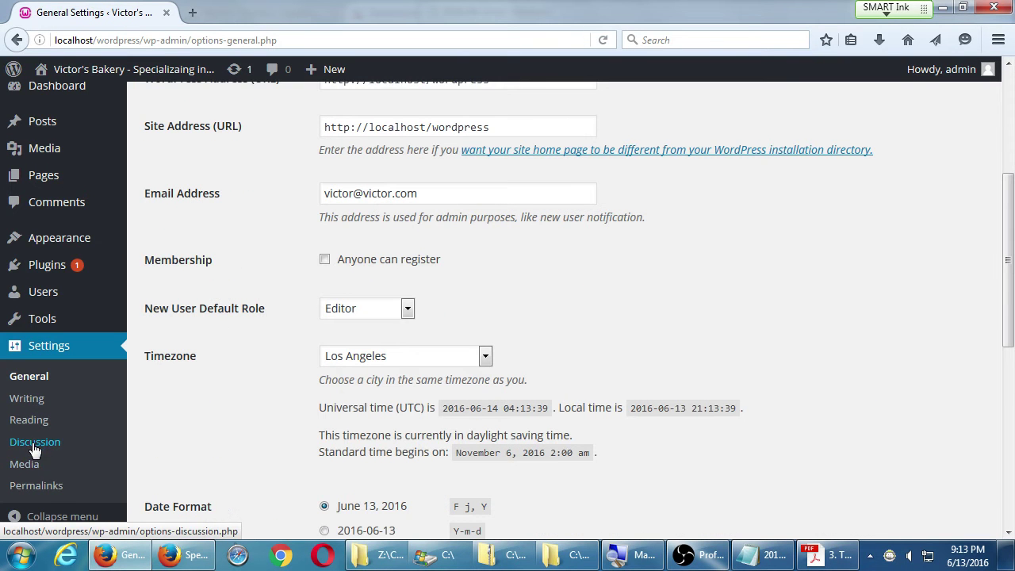
{"action": "left_click", "coordinate": [35, 485]}
Step: Highlight sample-post in the Month and name example URL
{"action": "scroll", "coordinate": [433, 392], "scroll_direction": "down", "scroll_amount": 4}
{"action": "scroll", "coordinate": [591, 325], "scroll_direction": "up", "scroll_amount": 3}
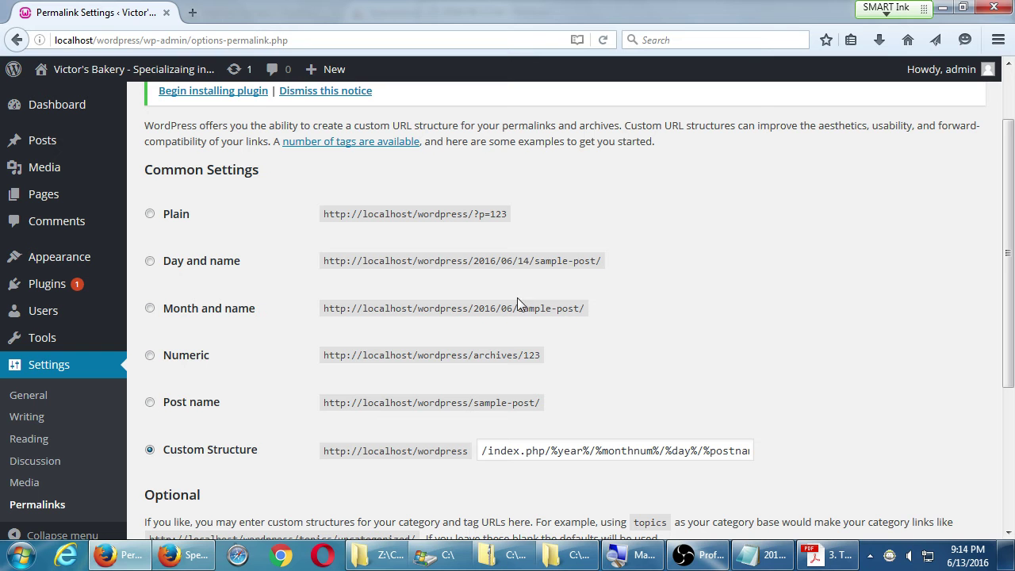
{"action": "left_click_drag", "start_coordinate": [518, 302], "coordinate": [580, 309]}
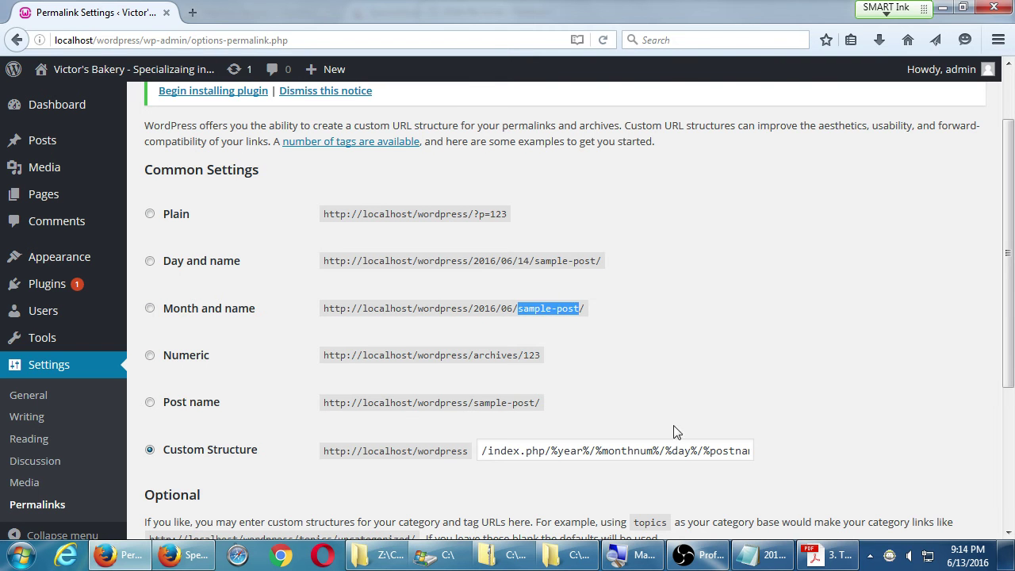
Step: In Notepad, start a new indented line below the SEO comment line
{"action": "left_click", "coordinate": [761, 555]}
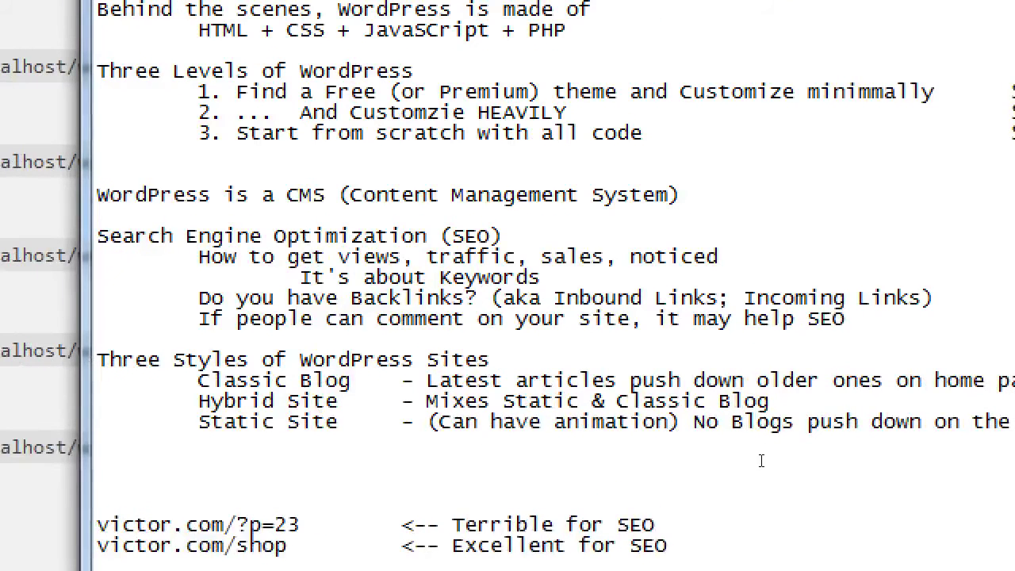
{"action": "scroll", "coordinate": [761, 476], "scroll_direction": "down", "scroll_amount": 1}
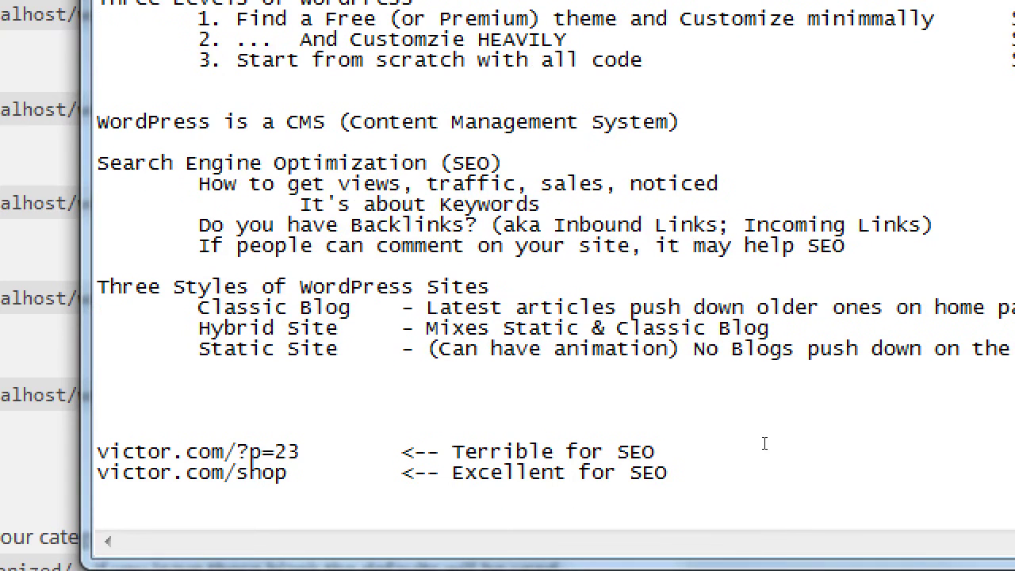
{"action": "key", "text": "Up"}
{"action": "key", "text": "Up"}
{"action": "key", "text": "Up"}
{"action": "key", "text": "Up"}
{"action": "key", "text": "Up"}
{"action": "key", "text": "Up"}
{"action": "key", "text": "Up"}
{"action": "key", "text": "Up"}
{"action": "key", "text": "Up"}
{"action": "key", "text": "Up"}
{"action": "key", "text": "Up"}
{"action": "key", "text": "End"}
{"action": "key", "text": "Return"}
{"action": "key", "text": "Tab"}
Step: Type the note 'Set your Permalinks (URLs) to Pretty Links (such as Post Name)'
{"action": "type", "text": "Set your Permalinks (URLS"}
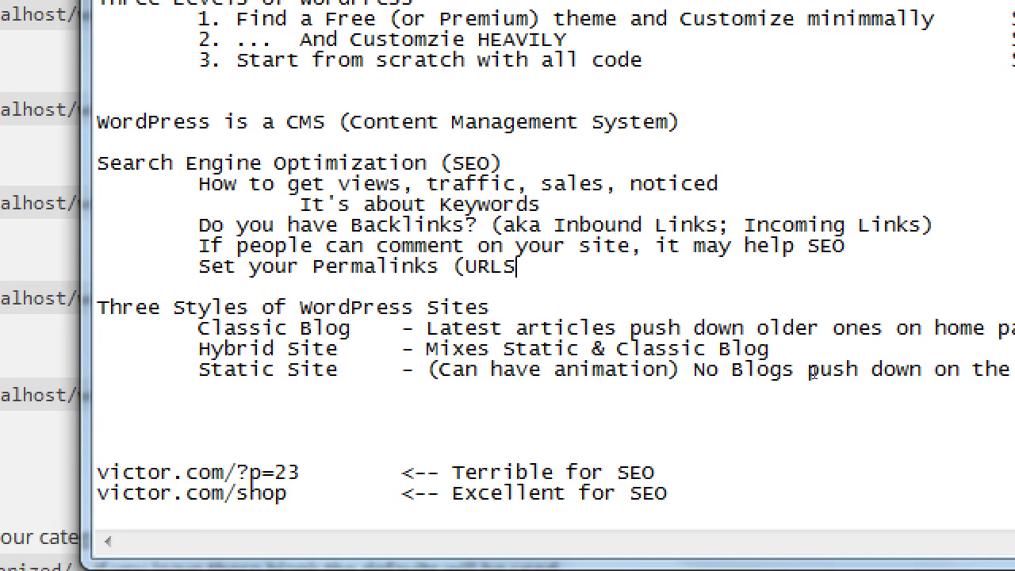
{"action": "key", "text": "BackSpace"}
{"action": "type", "text": "s) to Pretty Links"}
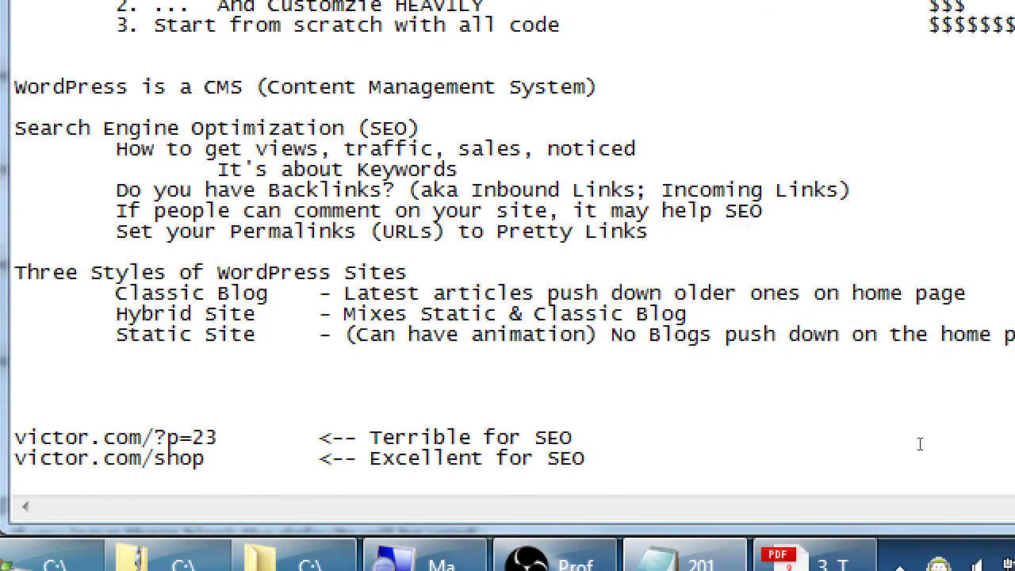
{"action": "type", "text": "(such as Post Nam"}
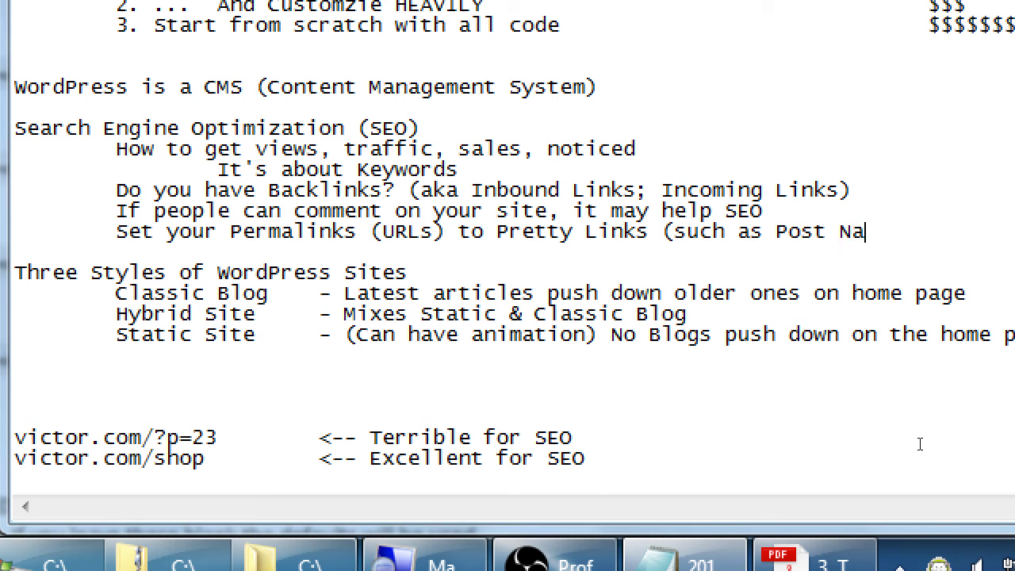
{"action": "type", "text": "e)"}
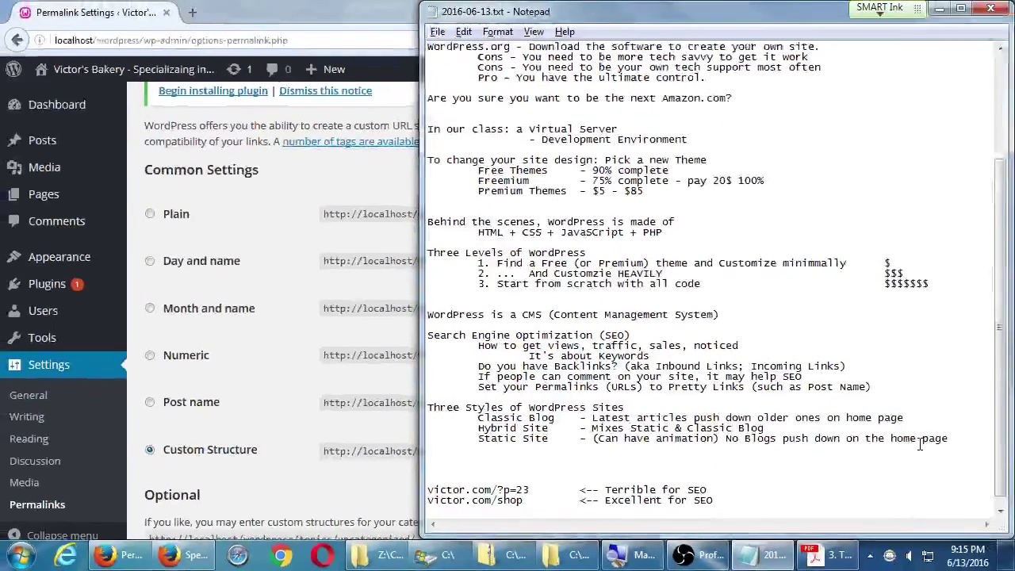
Step: Review Permalink Settings down to the optional category and tag base fields and back up
{"action": "left_click", "coordinate": [200, 137]}
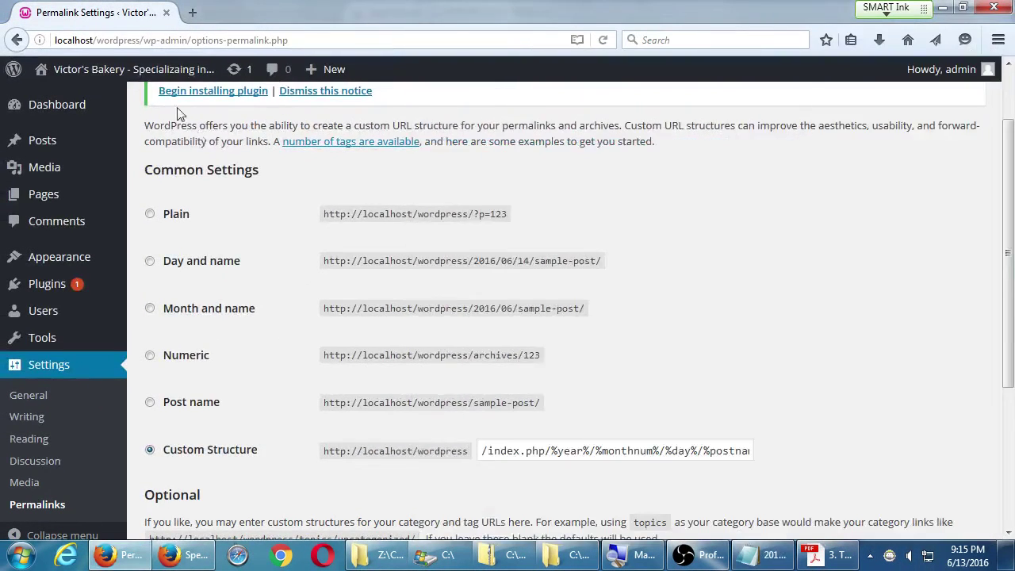
{"action": "scroll", "coordinate": [191, 139], "scroll_direction": "down", "scroll_amount": 5}
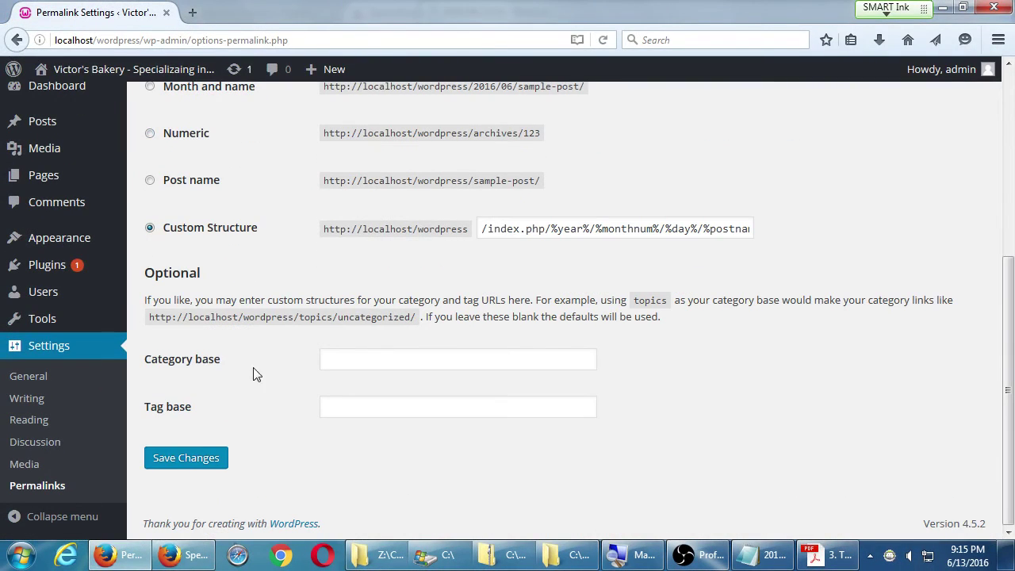
{"action": "left_click_drag", "start_coordinate": [164, 273], "coordinate": [216, 278]}
{"action": "left_click", "coordinate": [797, 415]}
{"action": "scroll", "coordinate": [796, 416], "scroll_direction": "up", "scroll_amount": 5}
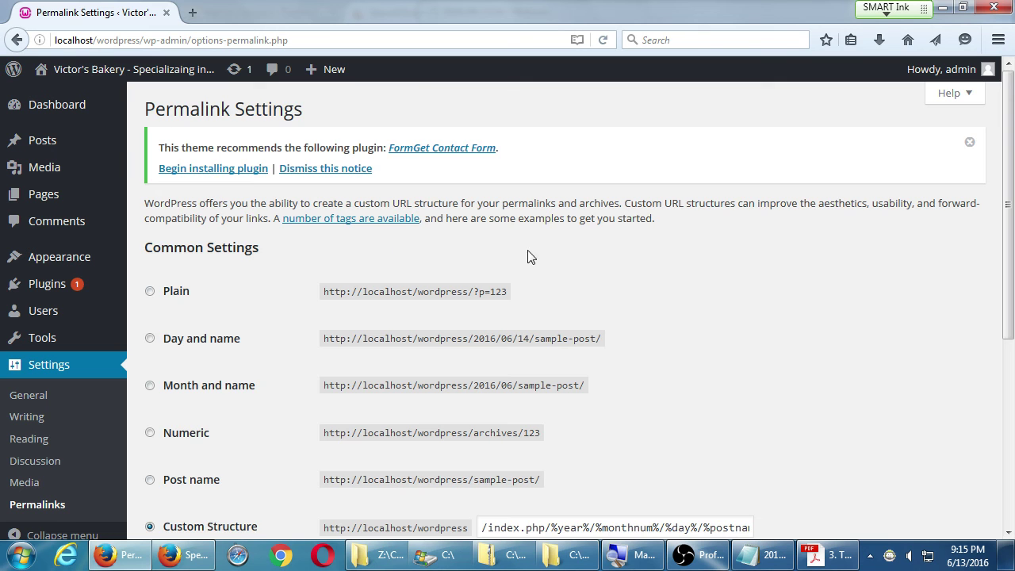
{"action": "scroll", "coordinate": [377, 349], "scroll_direction": "down", "scroll_amount": 4}
{"action": "scroll", "coordinate": [377, 347], "scroll_direction": "up", "scroll_amount": 4}
Step: Show the desktop with Win+D, move the campos-ecommerce PDF icons, and select campos-ecommerce-2setup-wordpress.pdf
{"action": "key", "text": "super+d"}
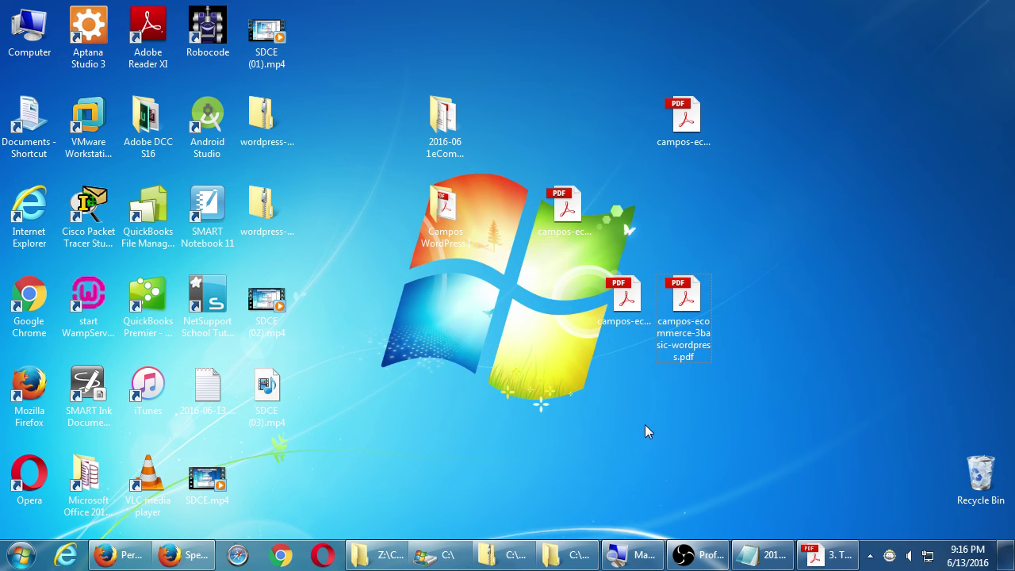
{"action": "left_click_drag", "start_coordinate": [683, 297], "coordinate": [801, 207]}
{"action": "left_click_drag", "start_coordinate": [626, 301], "coordinate": [687, 212]}
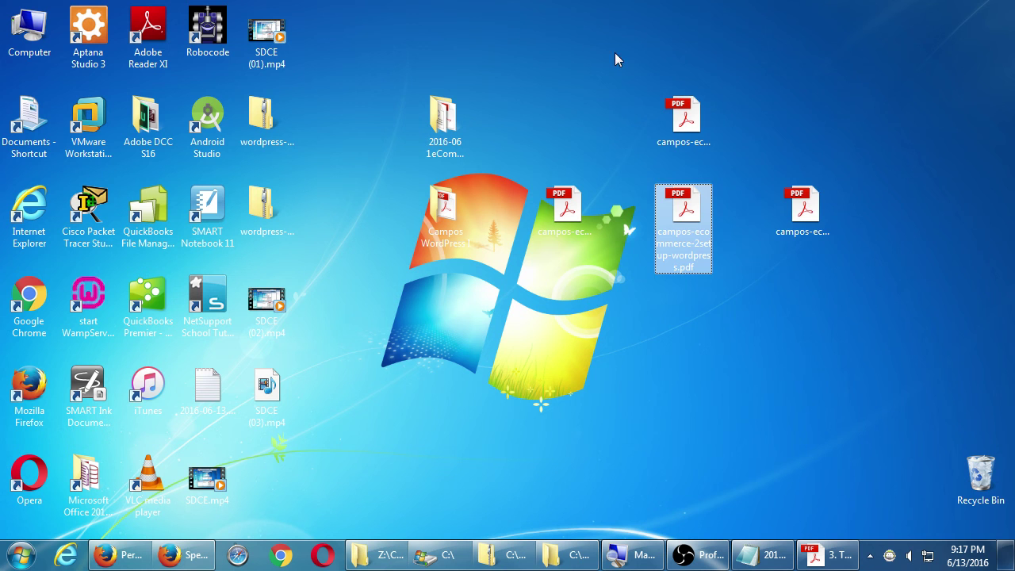
{"action": "left_click_drag", "start_coordinate": [612, 49], "coordinate": [853, 307]}
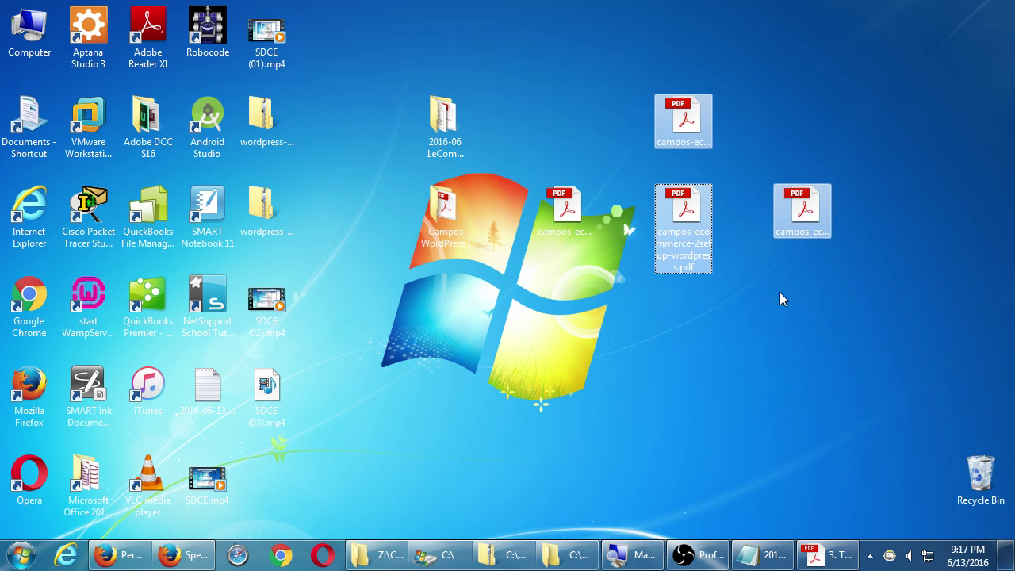
{"action": "left_click", "coordinate": [749, 292]}
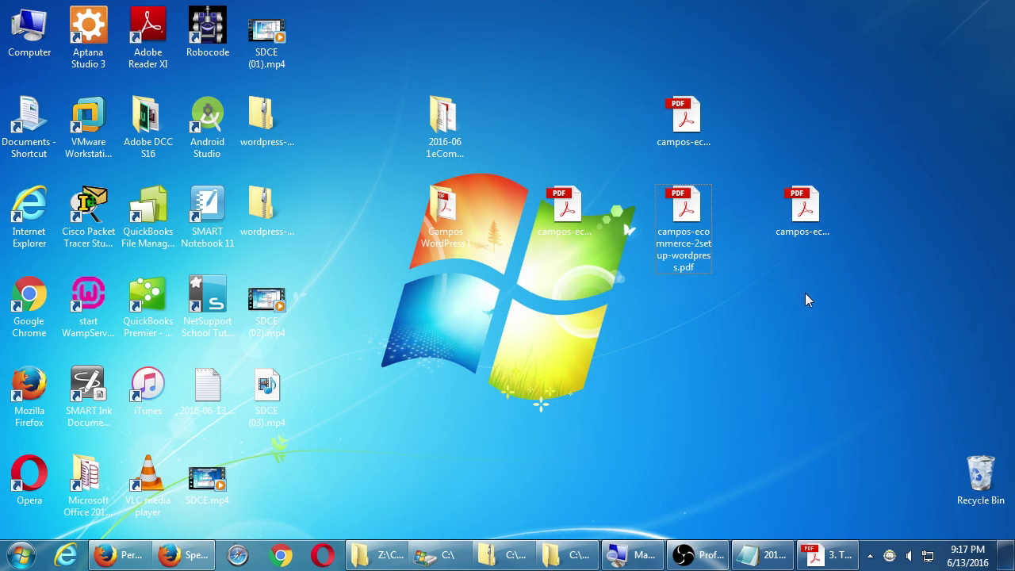
{"action": "left_click", "coordinate": [687, 224]}
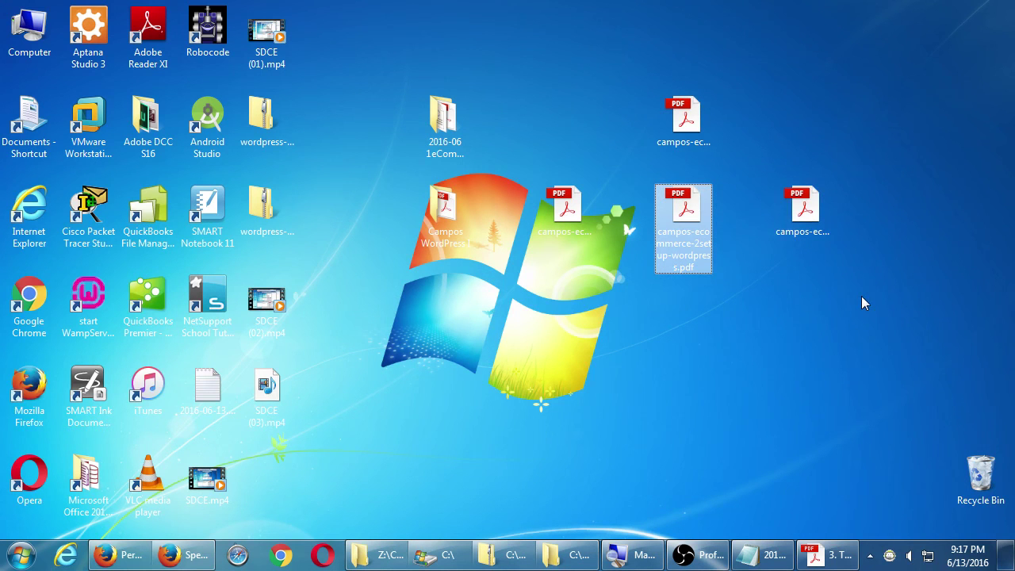
Step: Restore the '3. The Basics of WordPress' PDF in Acrobat and close its window
{"action": "left_click", "coordinate": [822, 555]}
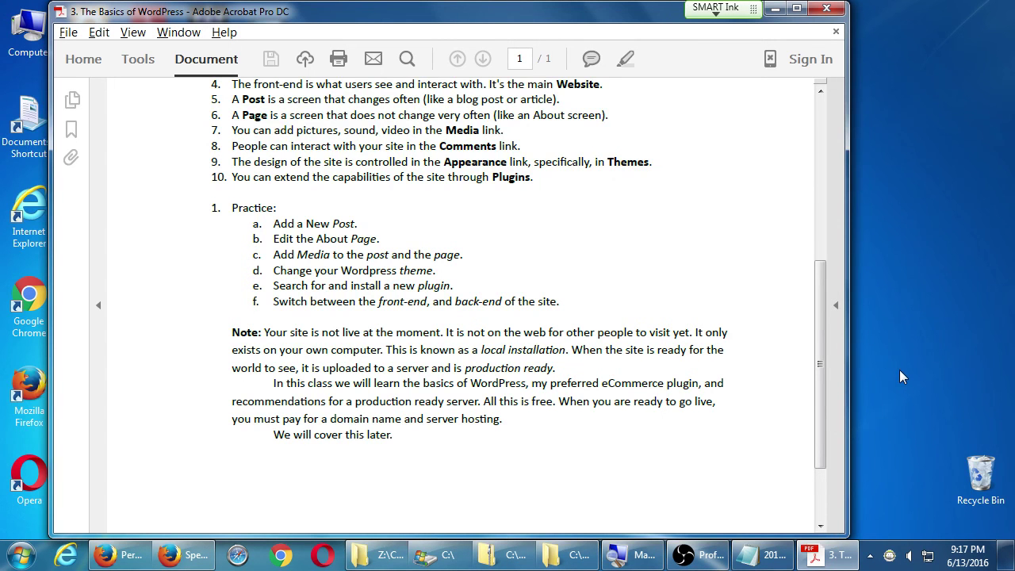
{"action": "left_click", "coordinate": [826, 9]}
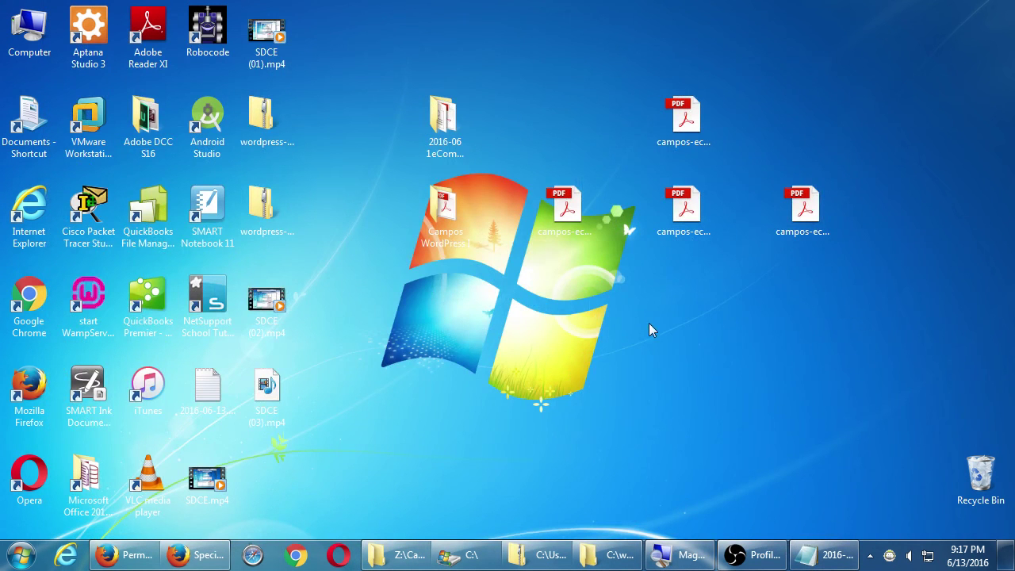